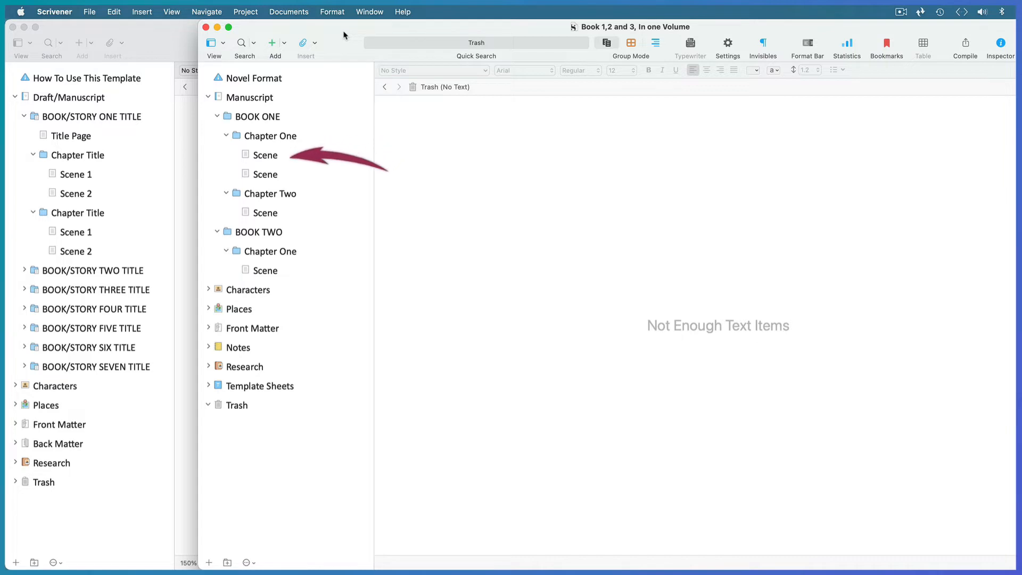
Copy the Chapter One and Chapter Two folders of BOOK ONE into BOOK/STORY ONE TITLE of the other project, directly after its Title Page
click(225, 136)
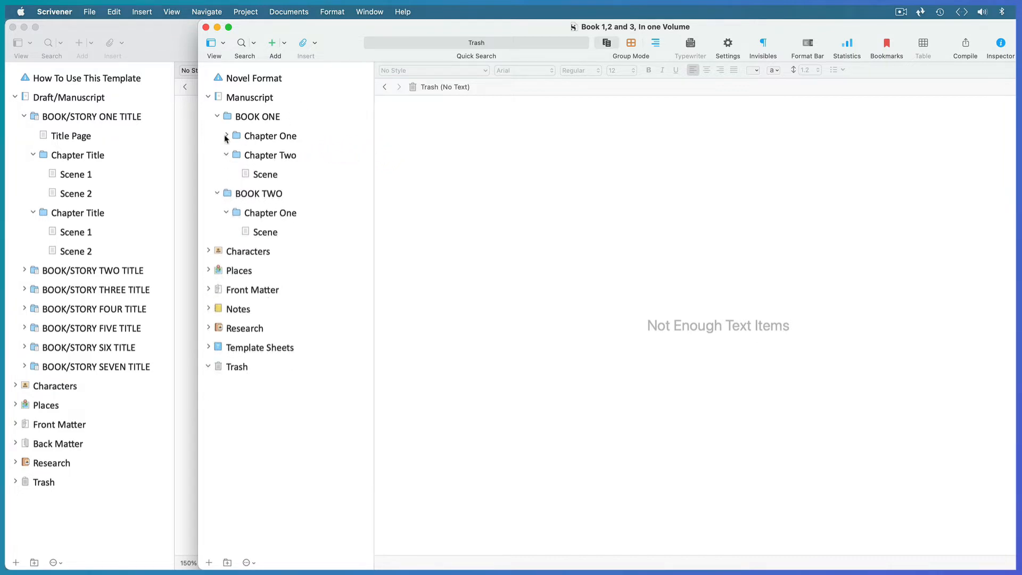
click(227, 155)
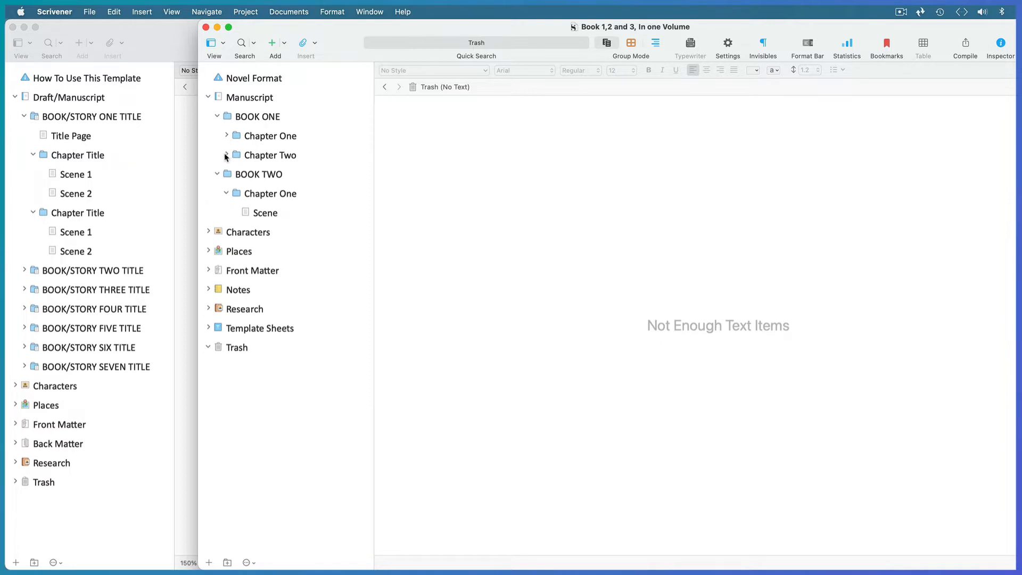
click(274, 137)
shift+click(270, 159)
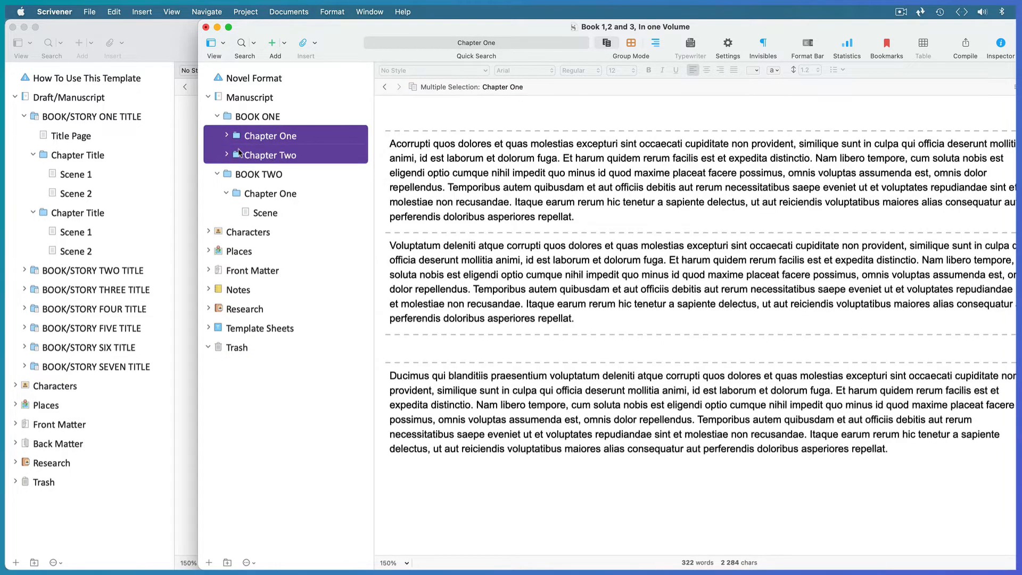
drag(236, 140, 62, 151)
drag(63, 150, 63, 150)
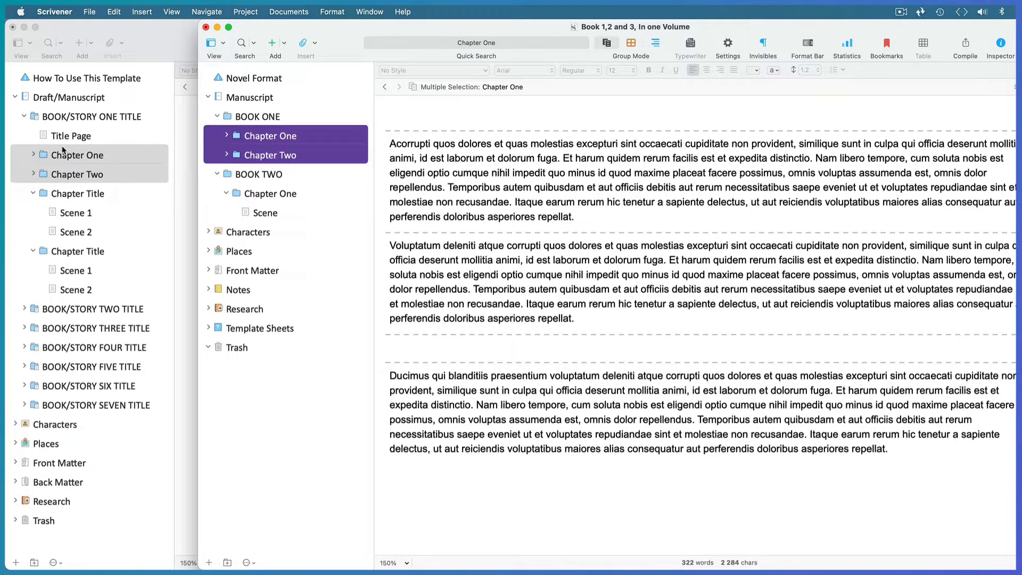
In the Bundled Books Mac project, expand the copied chapters and check the section types of Chapter One and its first scene
click(162, 45)
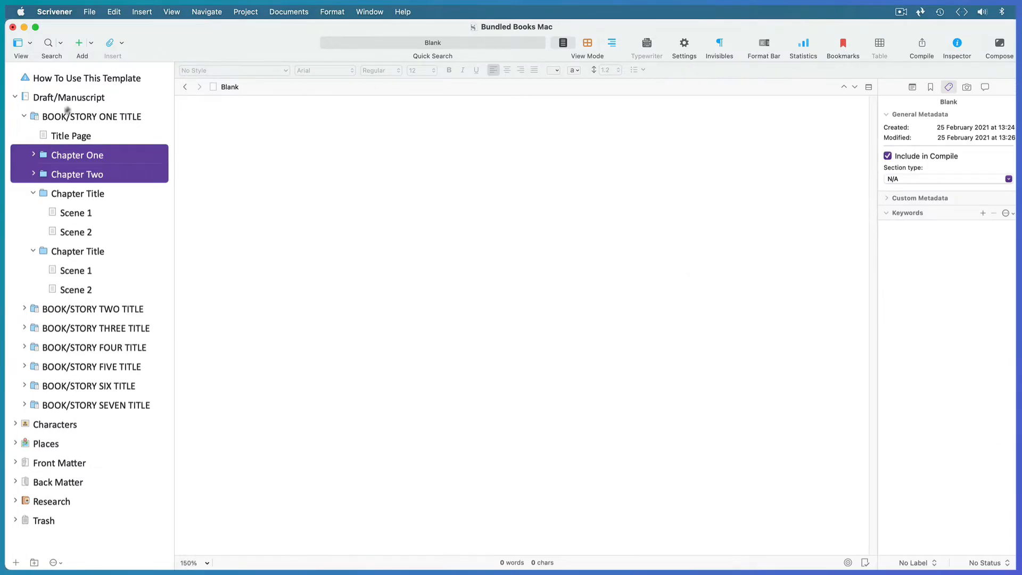
click(33, 156)
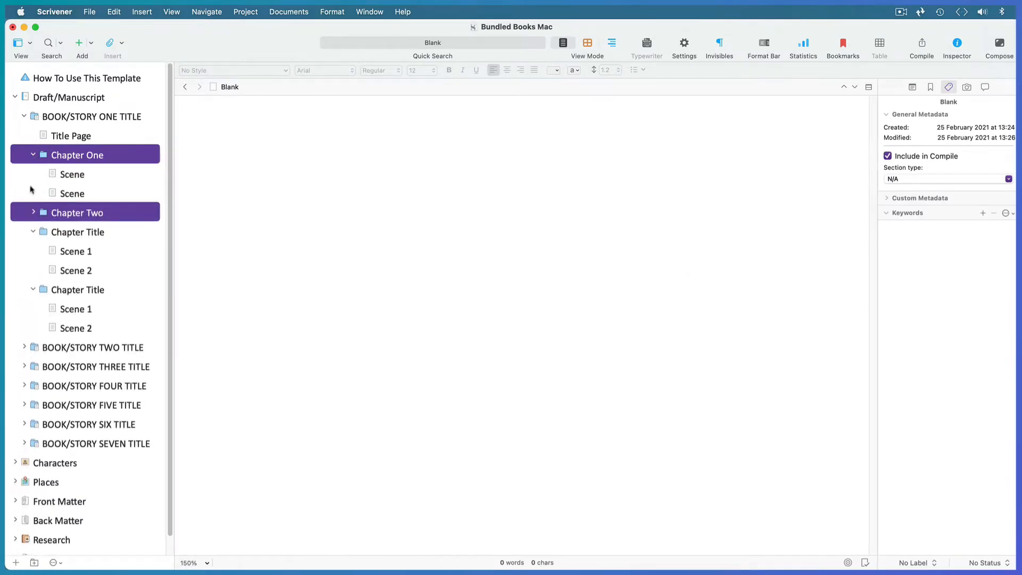
click(33, 213)
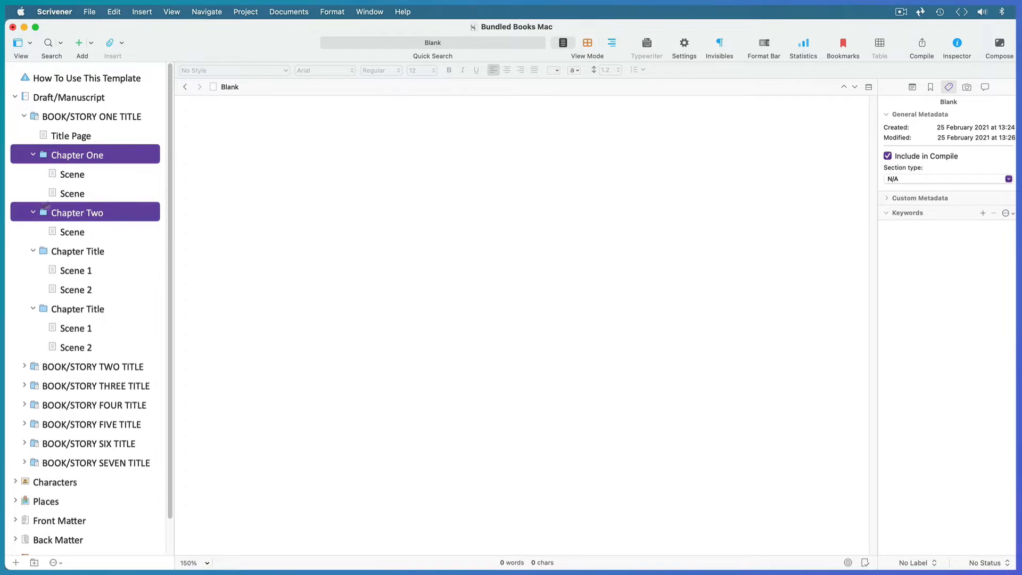
click(121, 158)
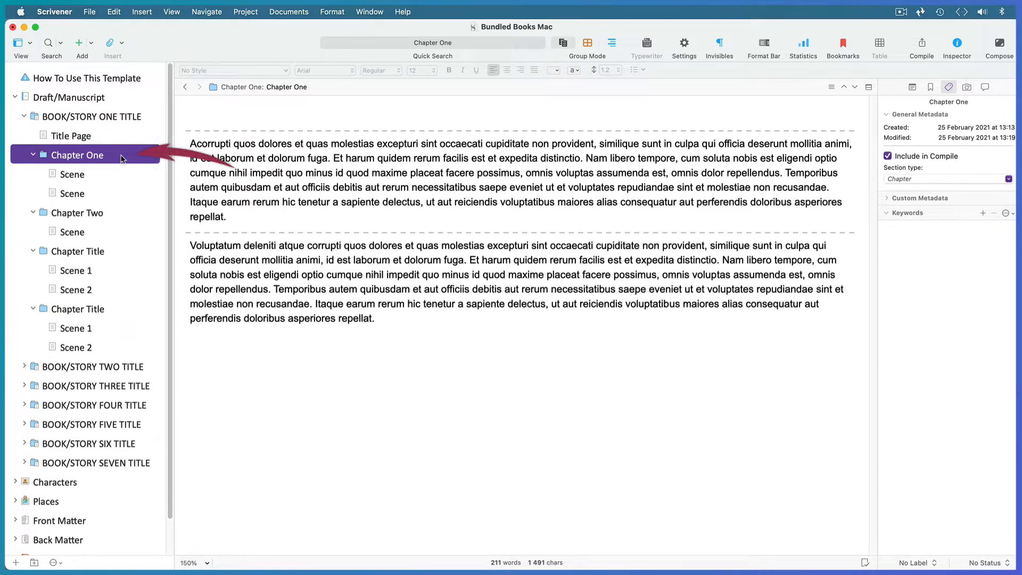
click(78, 178)
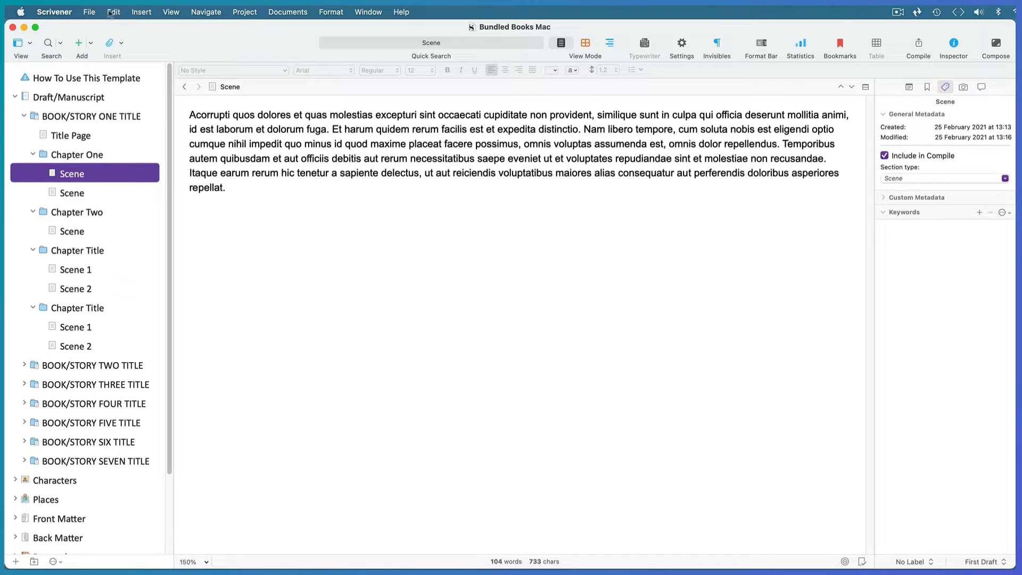
Create a new project from the Bundled Books Quick Start template and save it on the Desktop as Bundled Books Demo
click(90, 12)
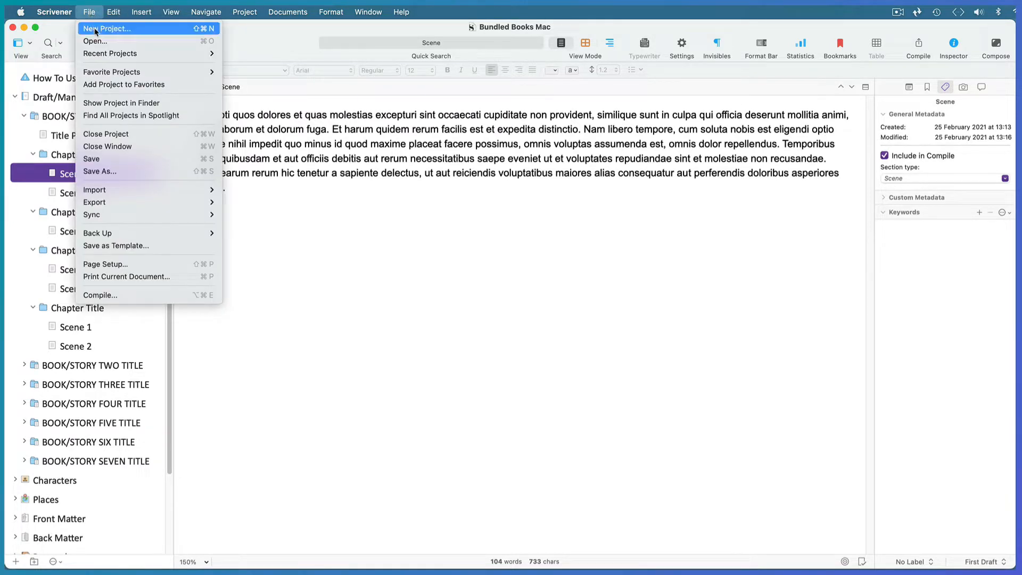
click(96, 29)
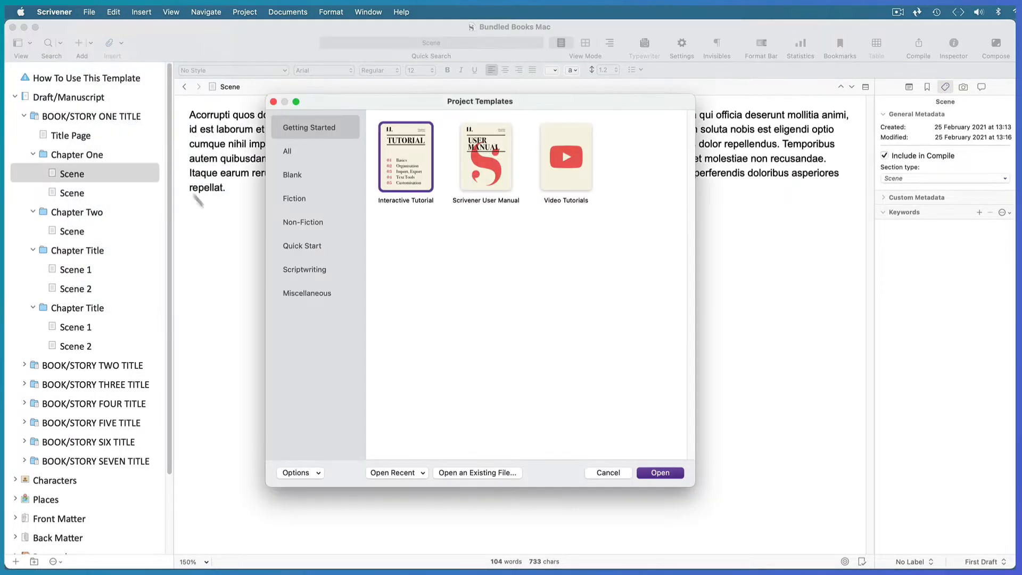
click(302, 246)
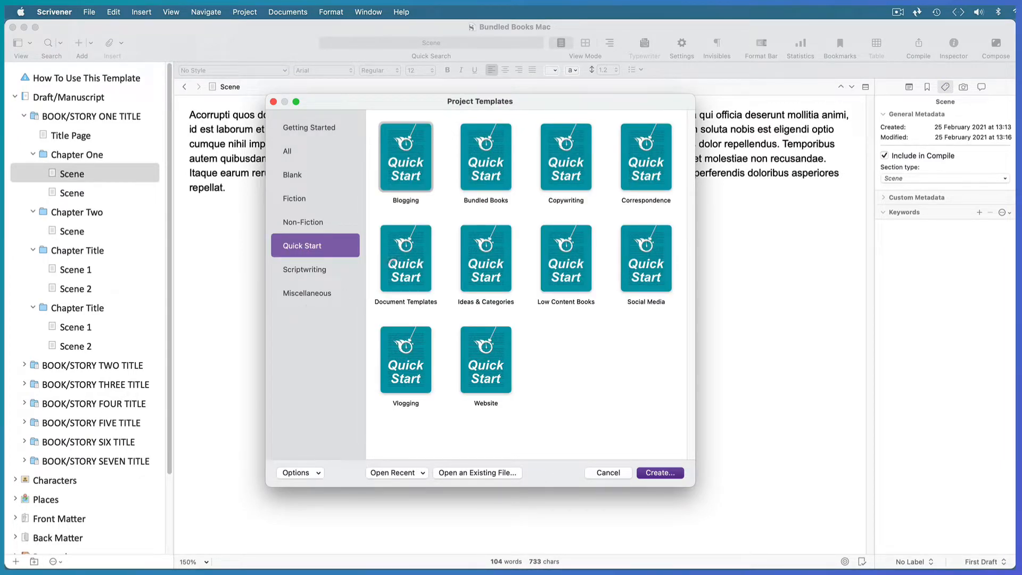
click(485, 152)
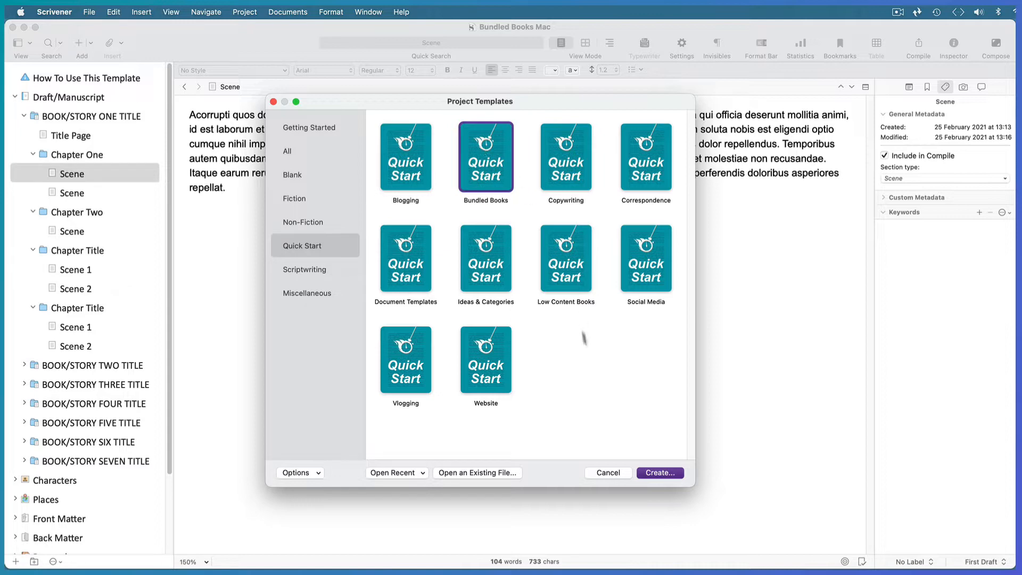
click(666, 477)
text(Bundle)
text(d Books Dem)
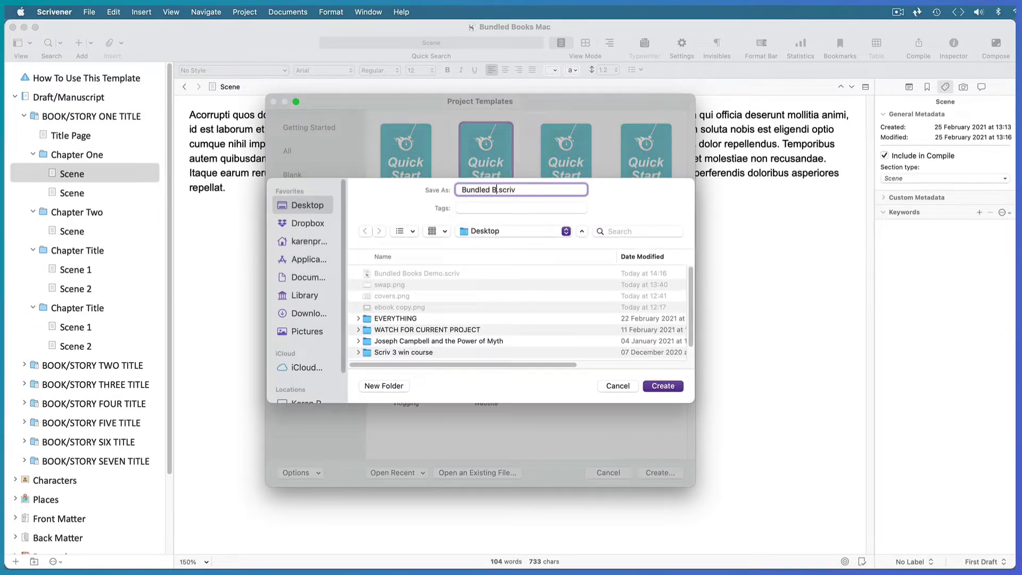
text(o)
click(665, 388)
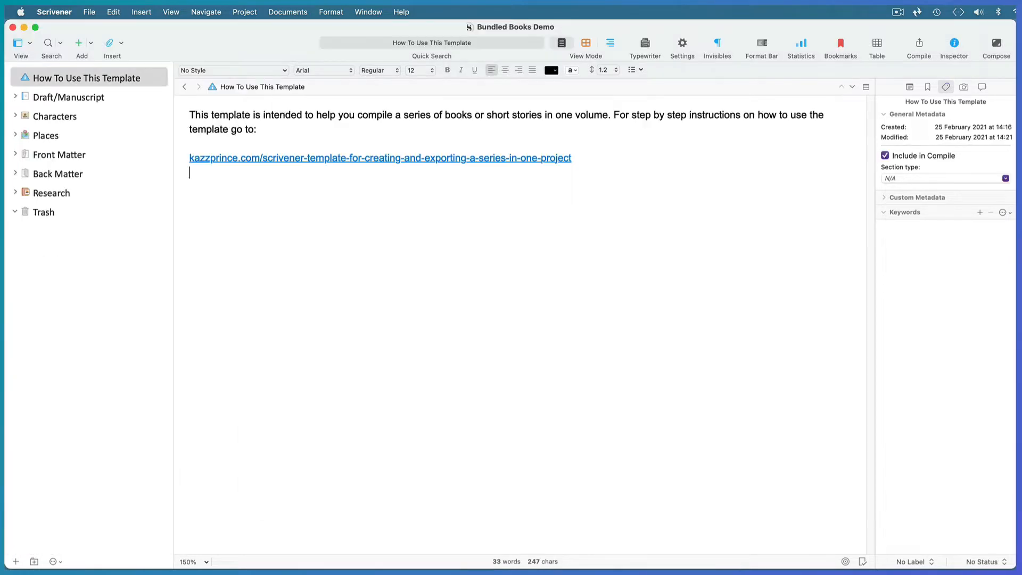
Expand Draft/Manuscript, view BOOK/STORY ONE TITLE with its section type, and open its title for editing
click(125, 337)
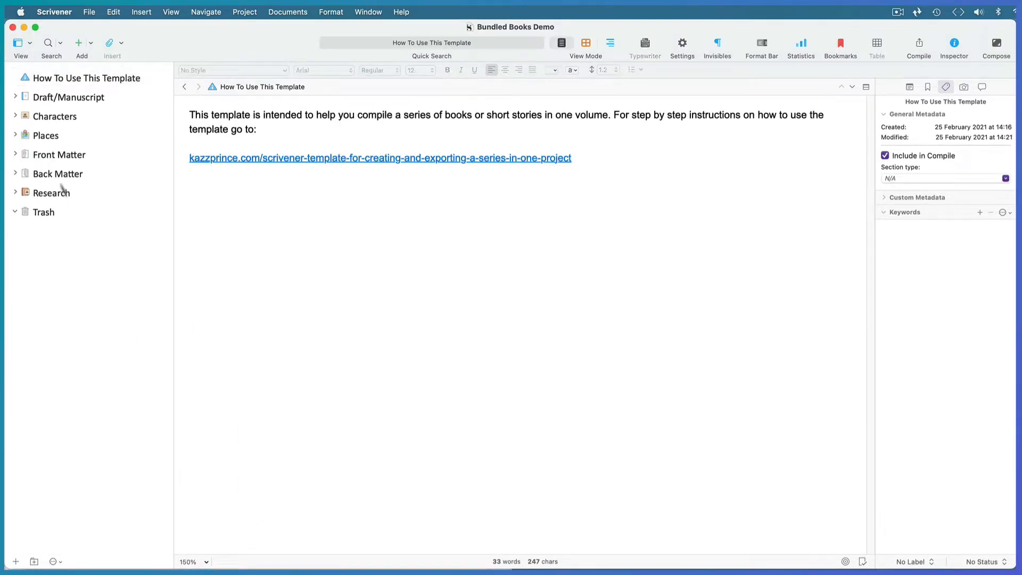
click(15, 98)
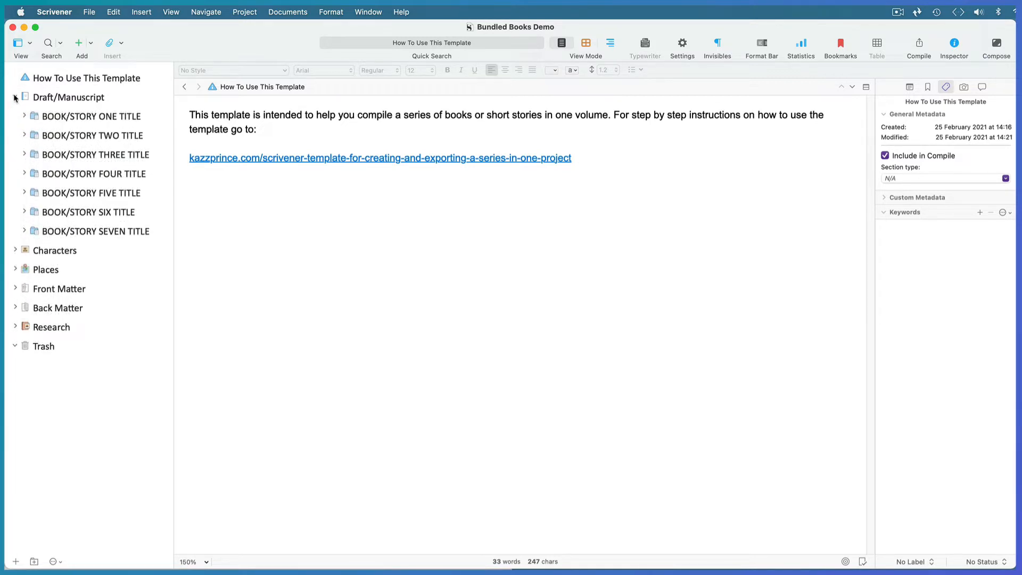
click(72, 117)
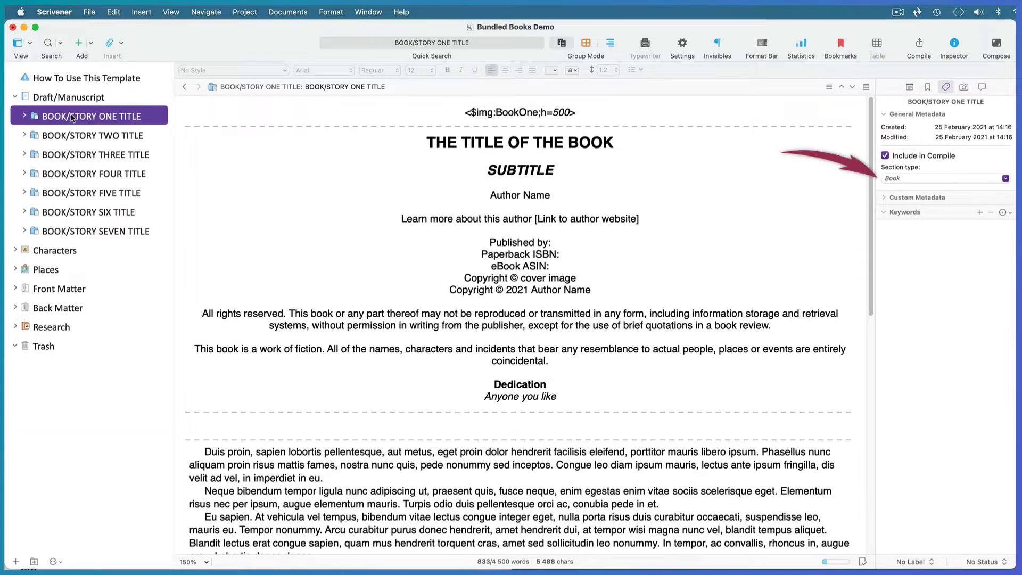
click(72, 116)
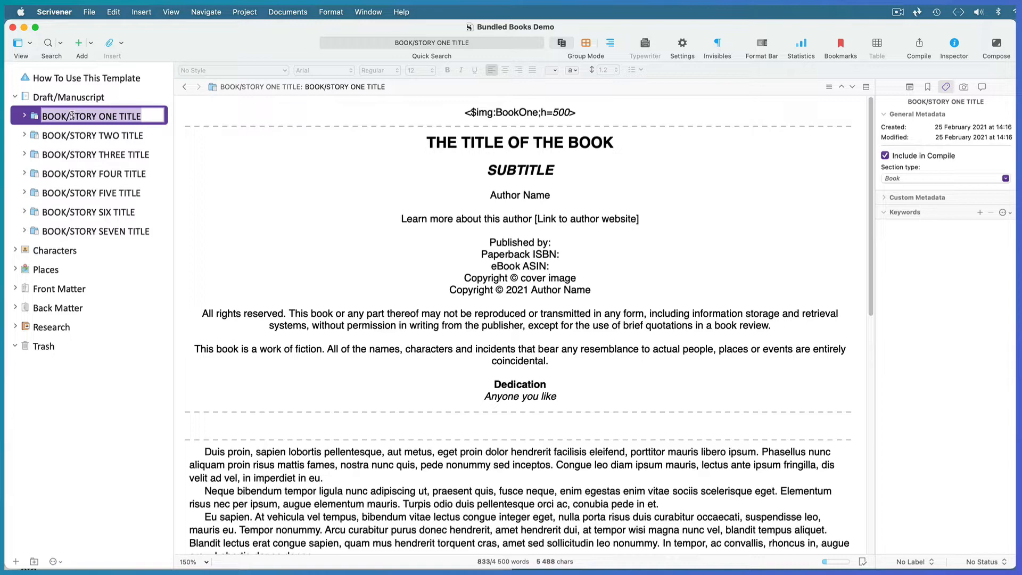
Expand BOOK/STORY ONE TITLE and both its chapters, and examine its Title Page, first Chapter Title folder and Scene 1
click(20, 117)
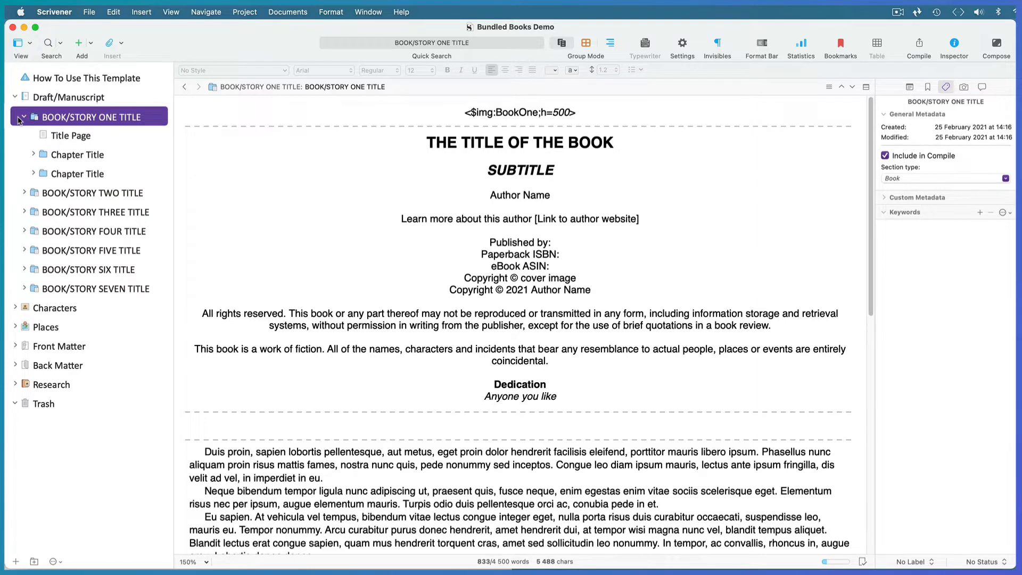
click(33, 155)
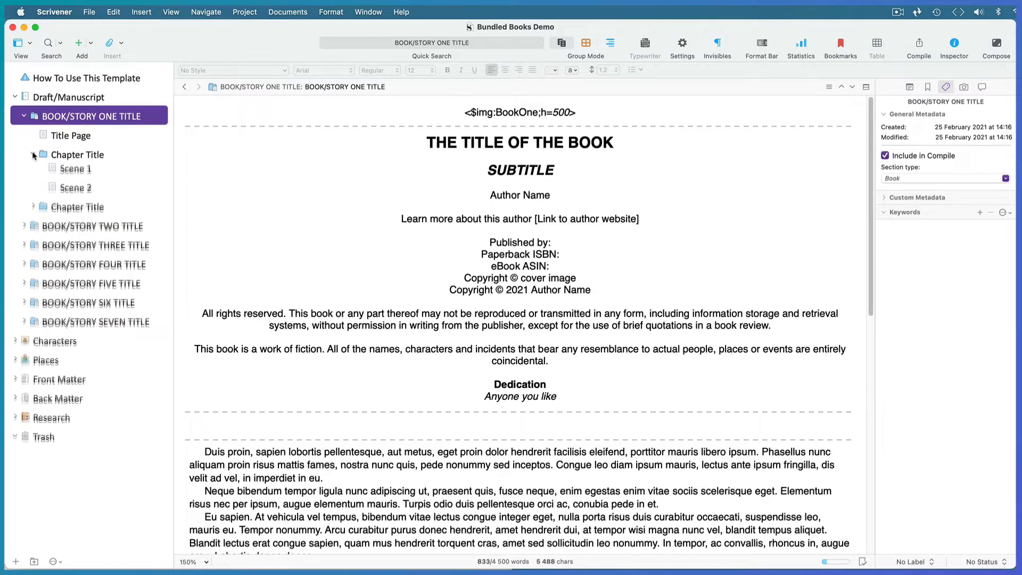
click(33, 211)
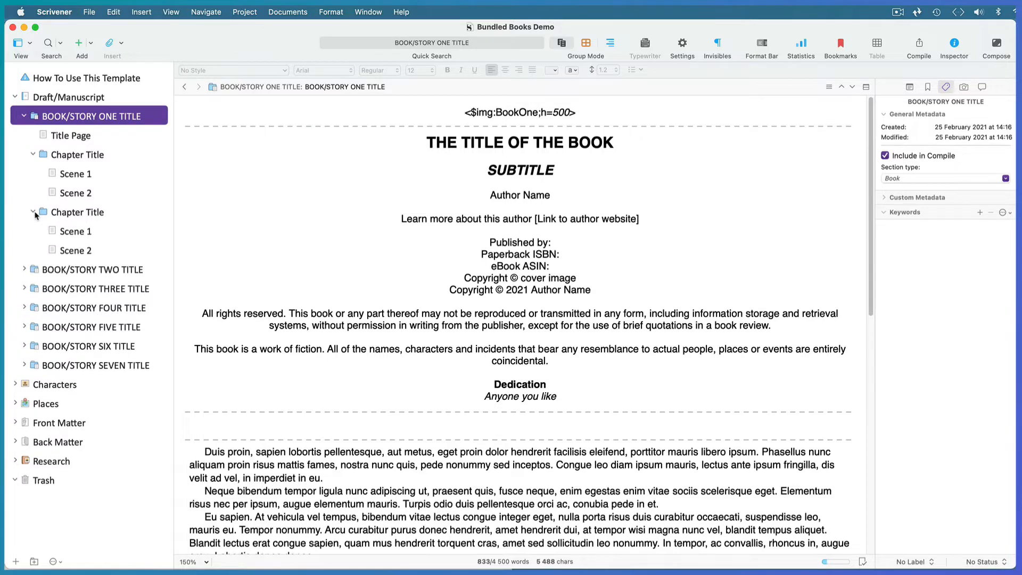
click(78, 139)
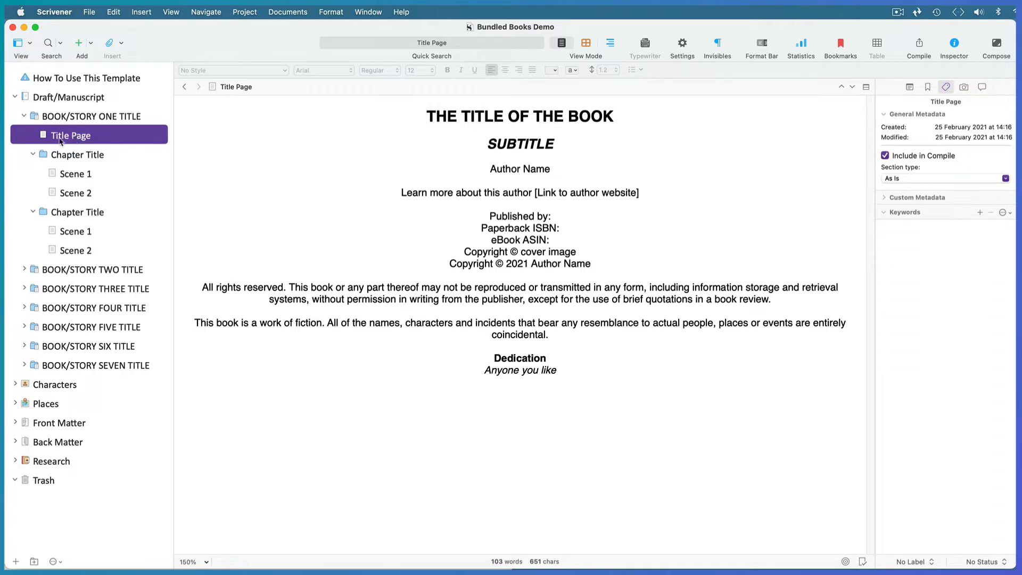
click(64, 155)
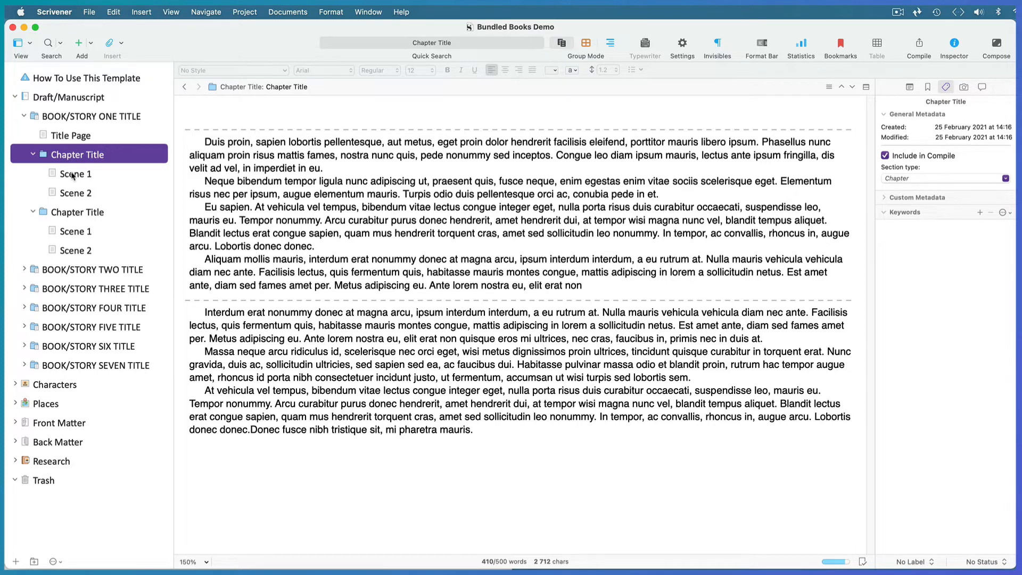
click(73, 174)
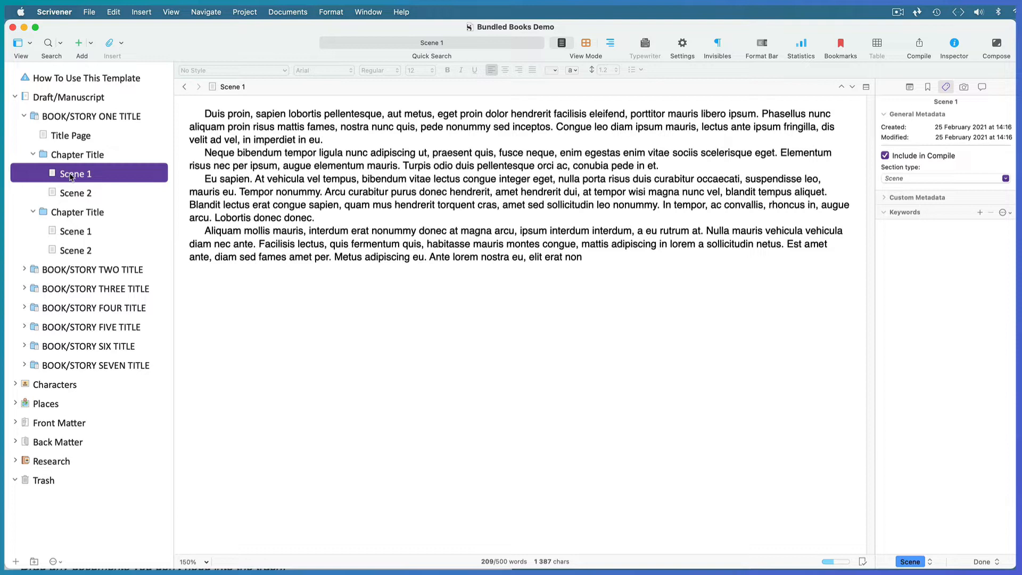
Collapse the first book, show the contents of Characters and Places, read through the Fictional Character Sheet, and collapse both folders again
click(24, 116)
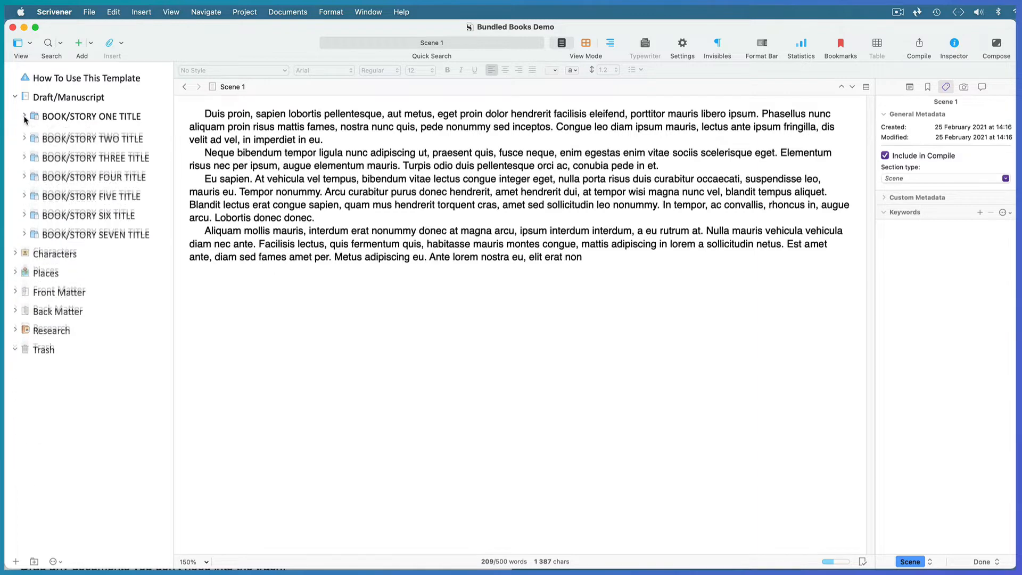
click(15, 250)
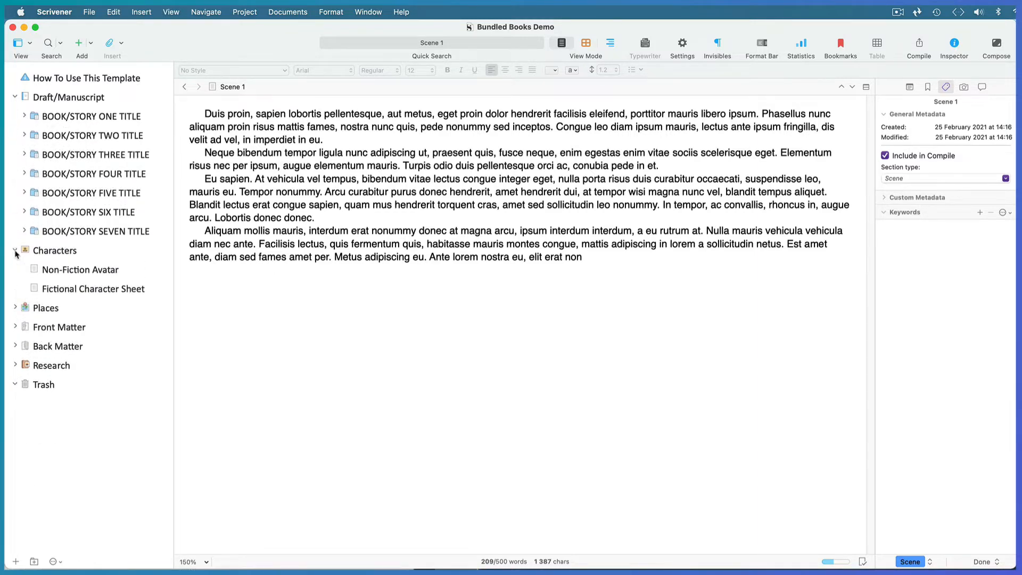
click(15, 309)
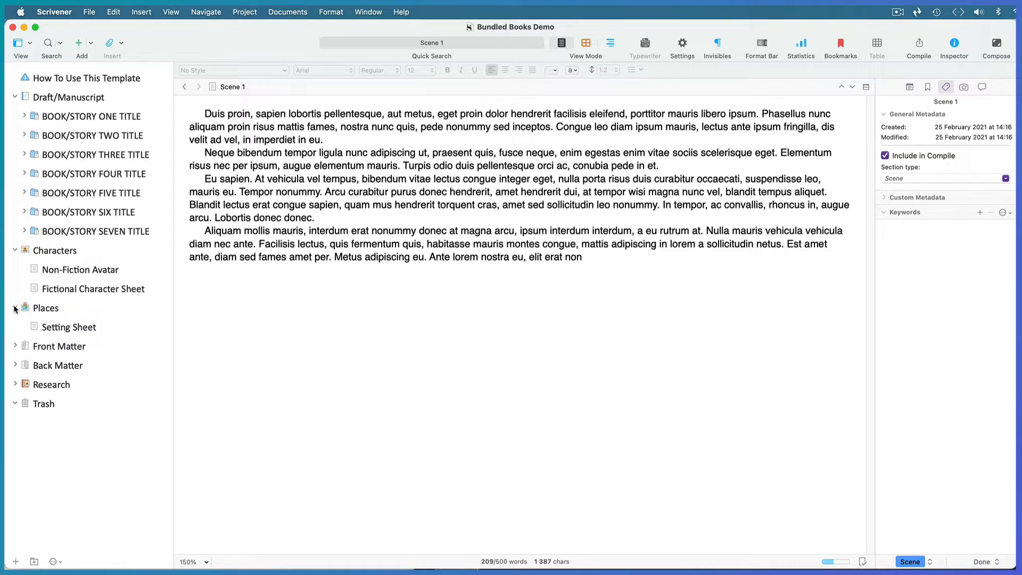
click(84, 291)
scroll(863, 240, down, 5)
scroll(862, 240, down, 2)
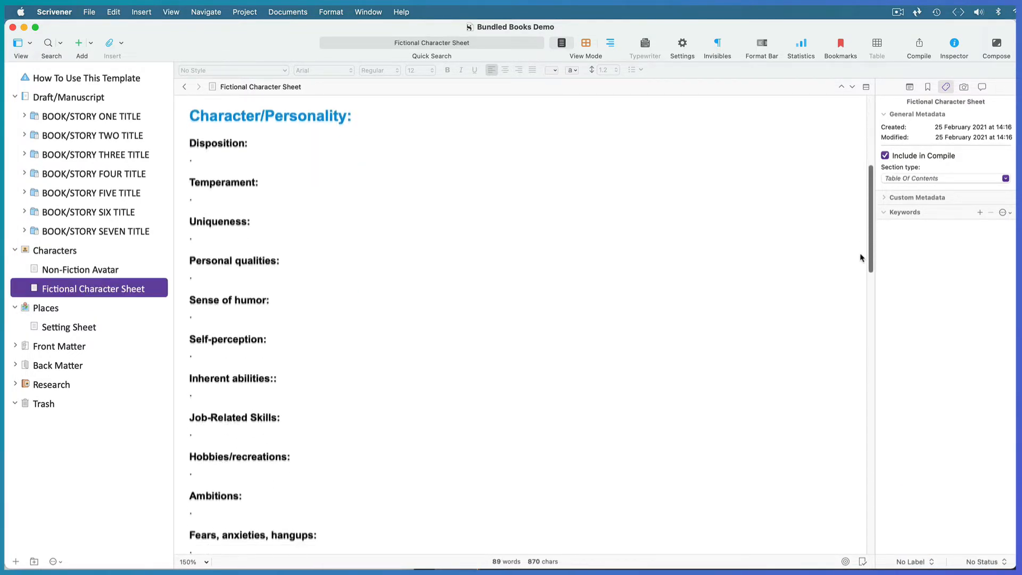
click(15, 250)
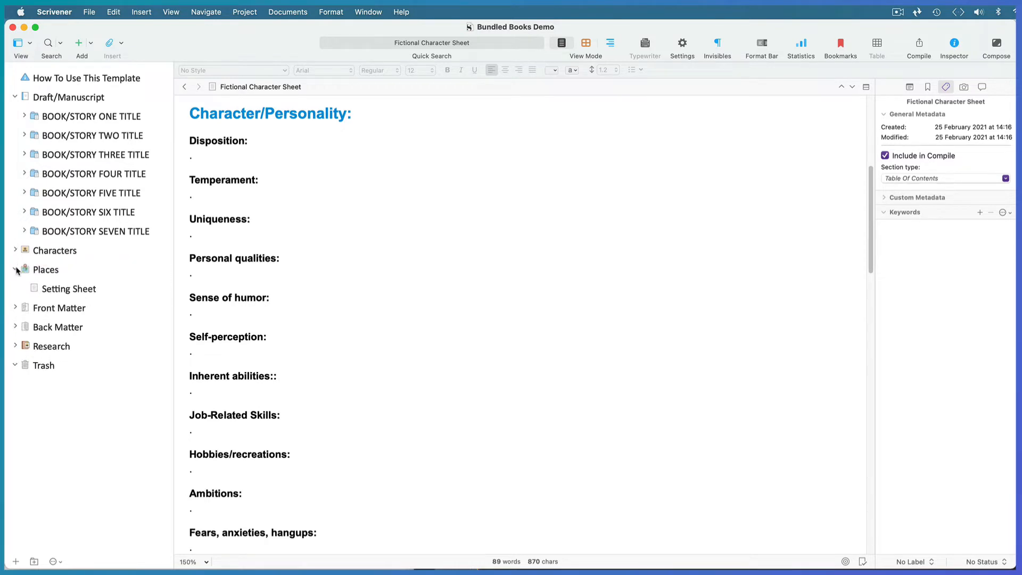
click(15, 270)
Expand Front Matter and examine the ebook and paperback cover images and title pages, plus the paperback Copyright page
click(15, 288)
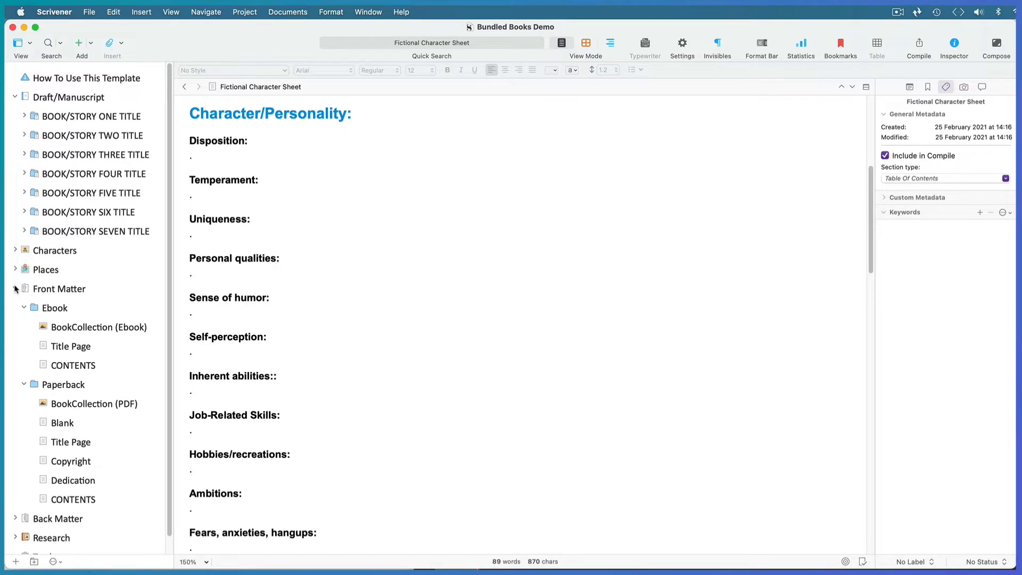
click(79, 330)
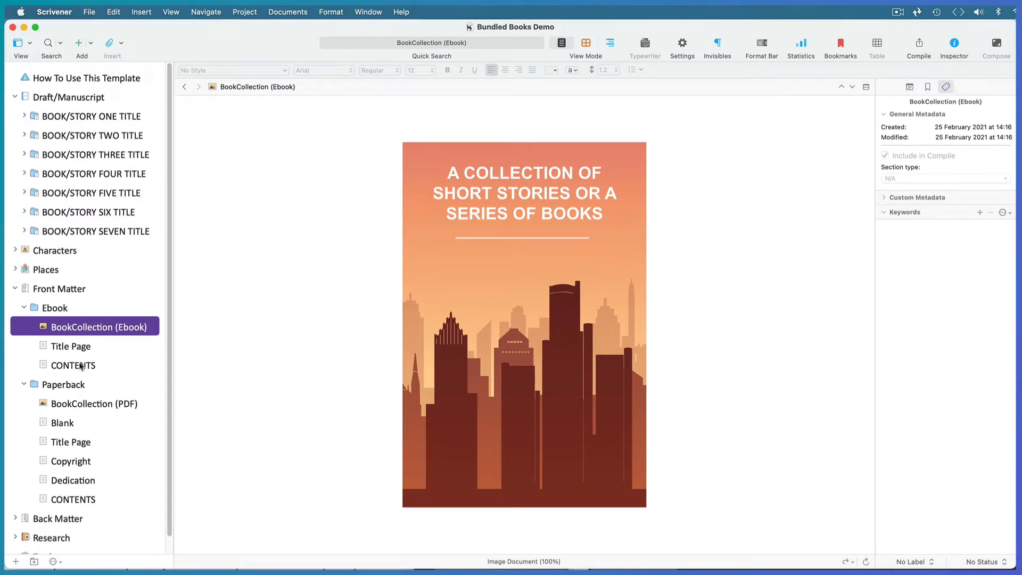
click(78, 406)
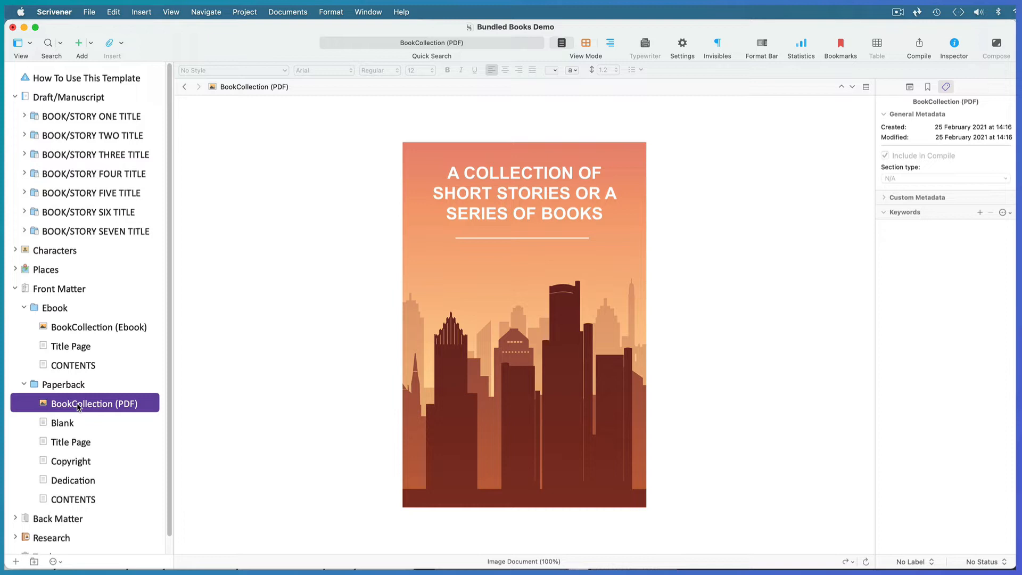
click(74, 350)
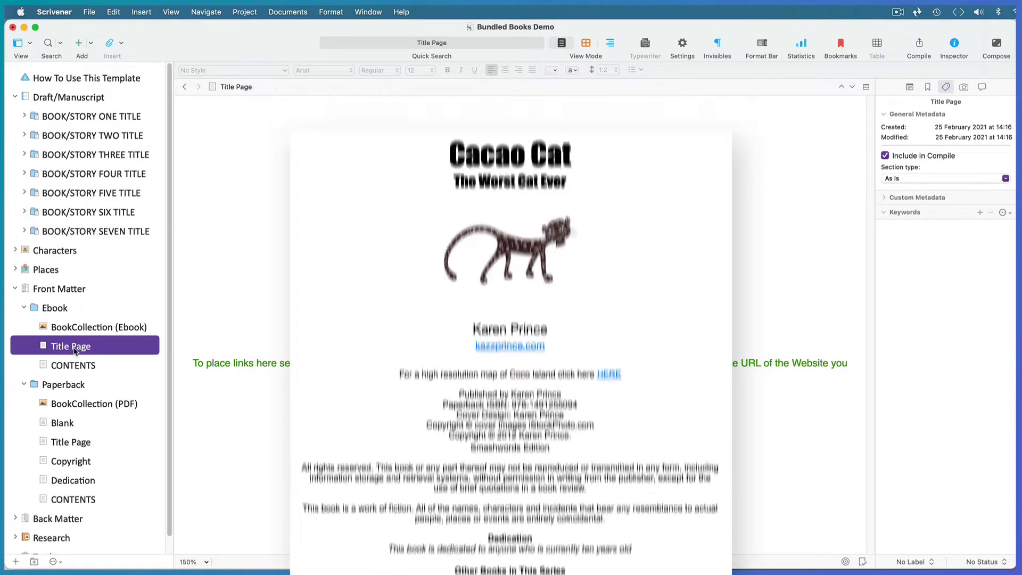
click(70, 442)
click(71, 462)
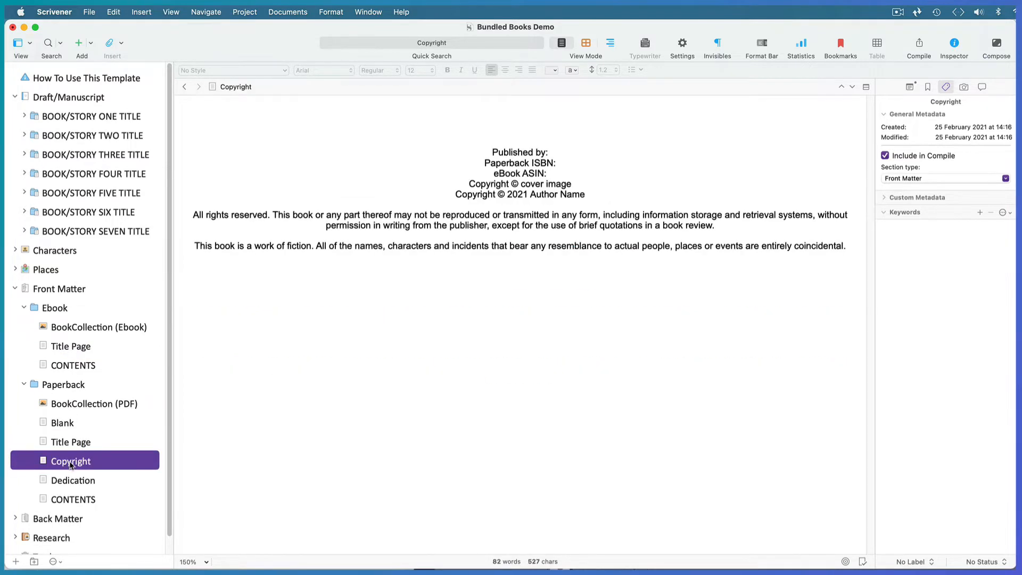
Examine the paperback Dedication page in the Front Matter
click(76, 481)
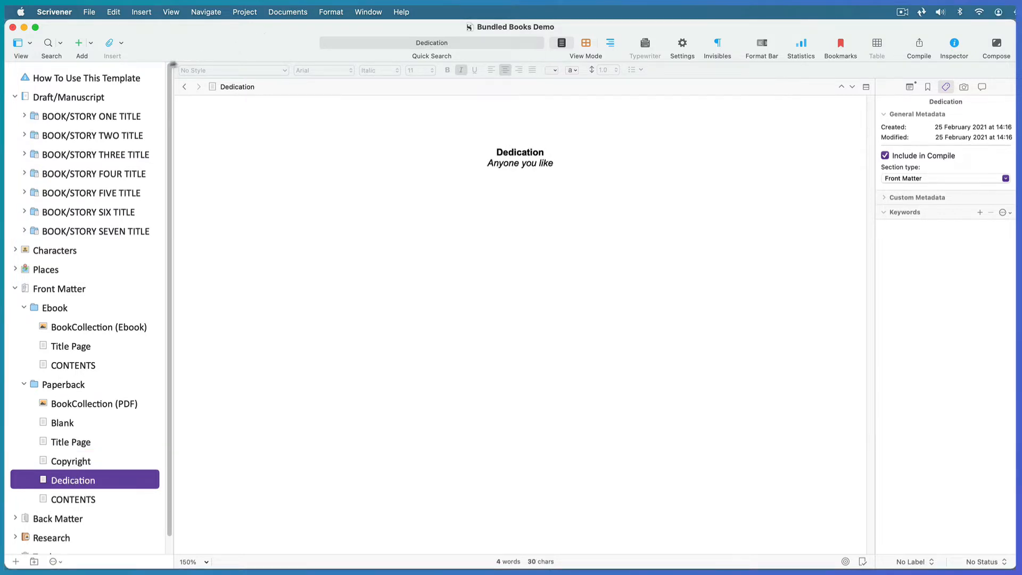
Copy all seven BOOK/STORY title folders in Draft/Manuscript as a structured link list
click(89, 118)
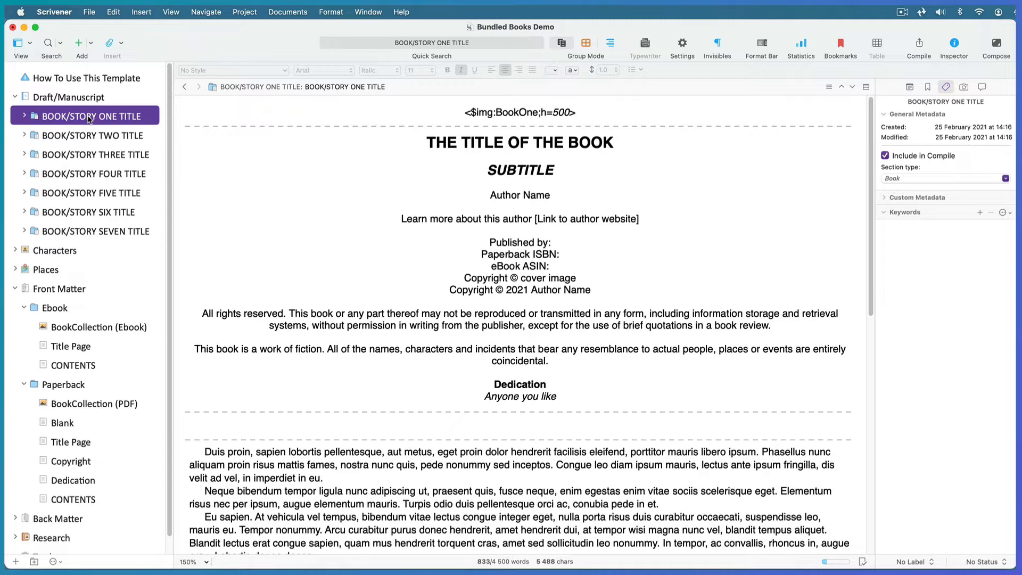
shift+click(84, 232)
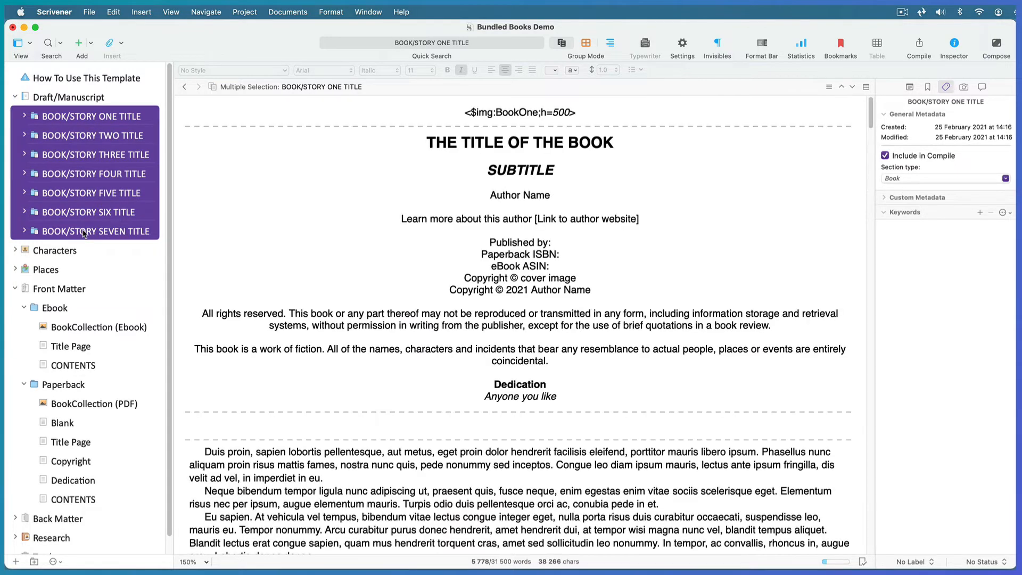
click(114, 13)
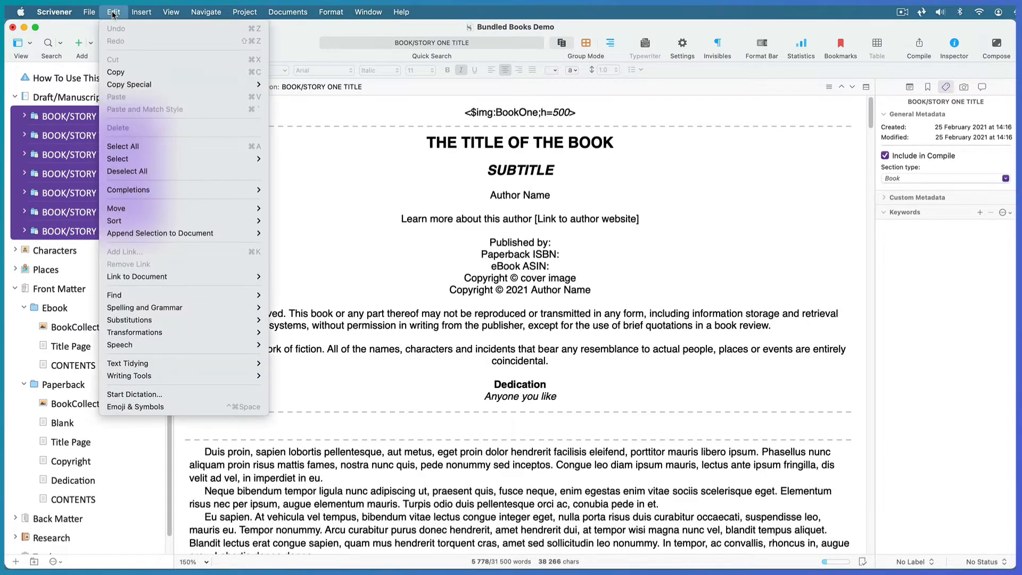
mouse_move(153, 85)
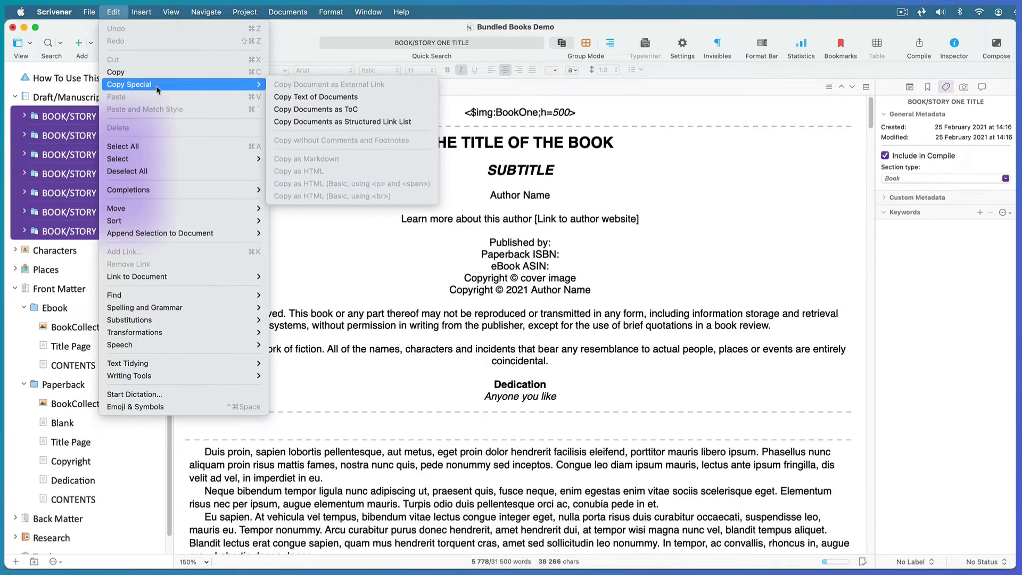
click(299, 124)
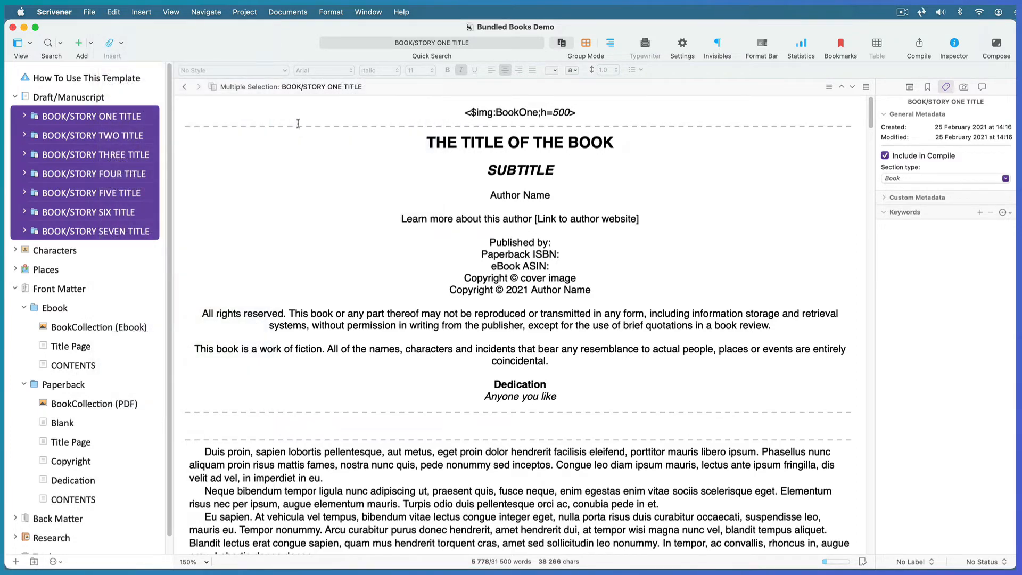
Paste the structured link list below the existing entries on the ebook CONTENTS page, leaving blank lines in between
click(68, 366)
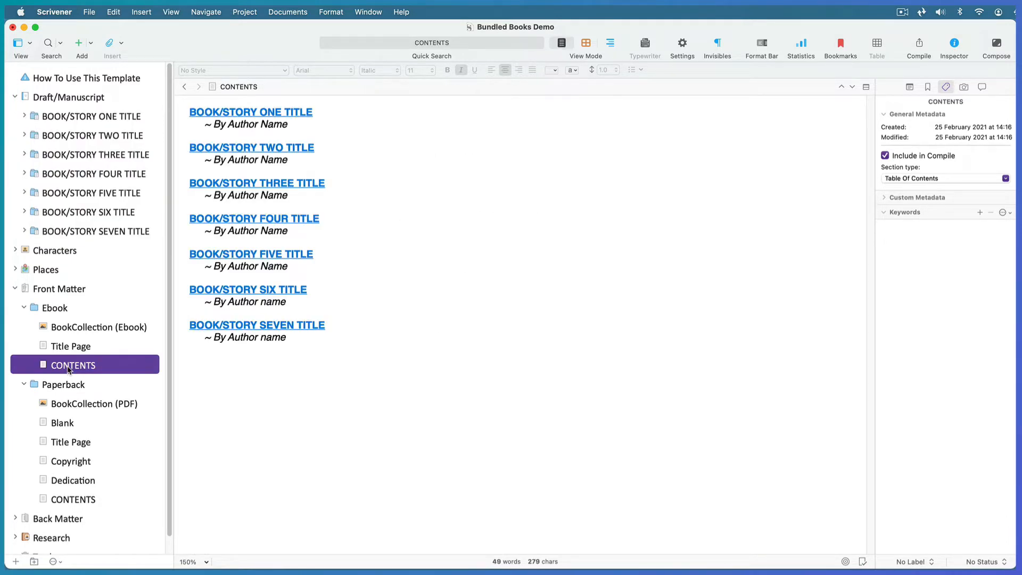
click(210, 399)
key(Return)
key(Return)
key(super+v)
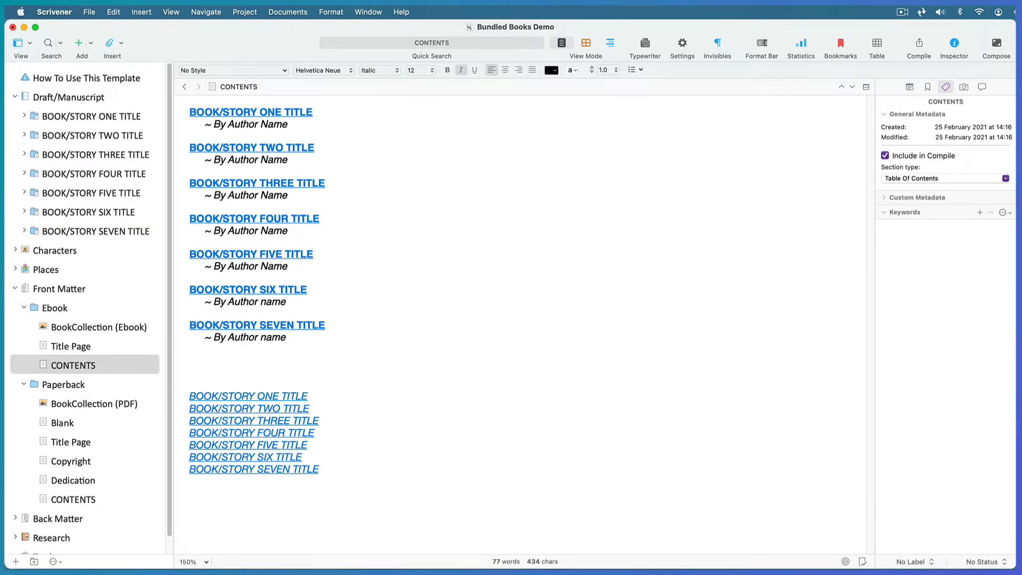
Copy the formatting of the original BOOK/STORY ONE TITLE entry onto all seven pasted links on the ebook CONTENTS page
drag(316, 112, 190, 113)
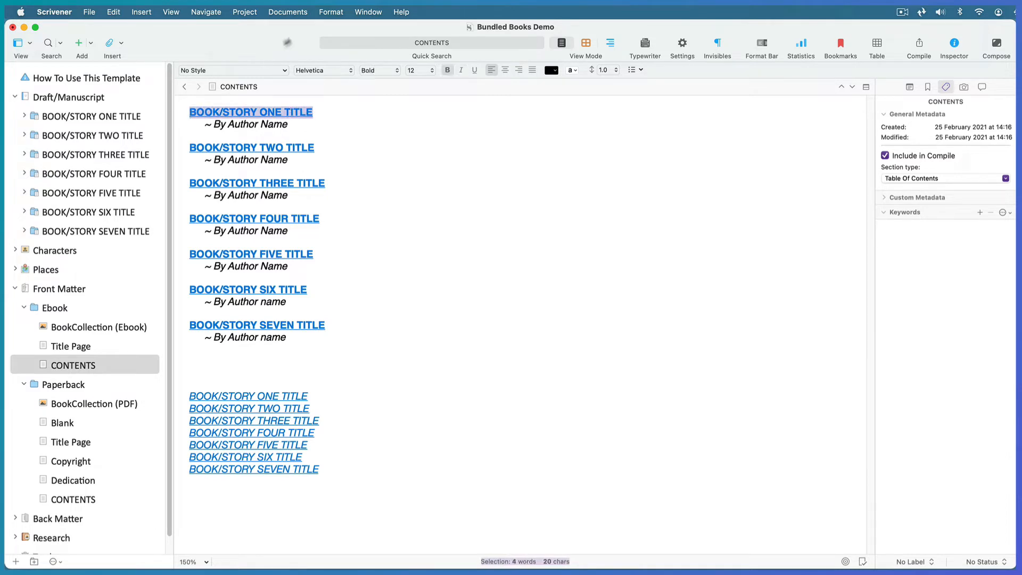
click(329, 14)
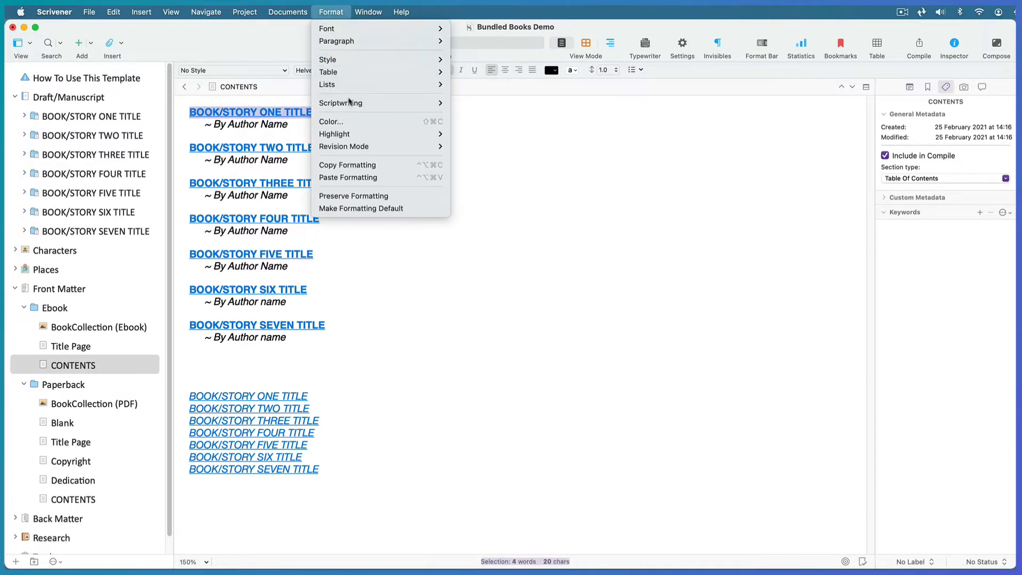
click(365, 166)
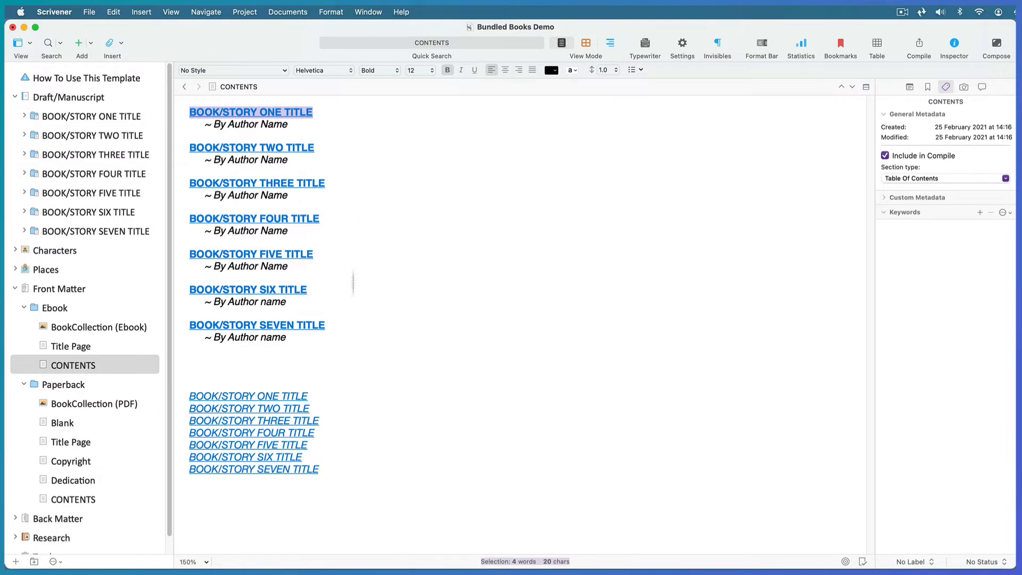
drag(340, 469, 190, 396)
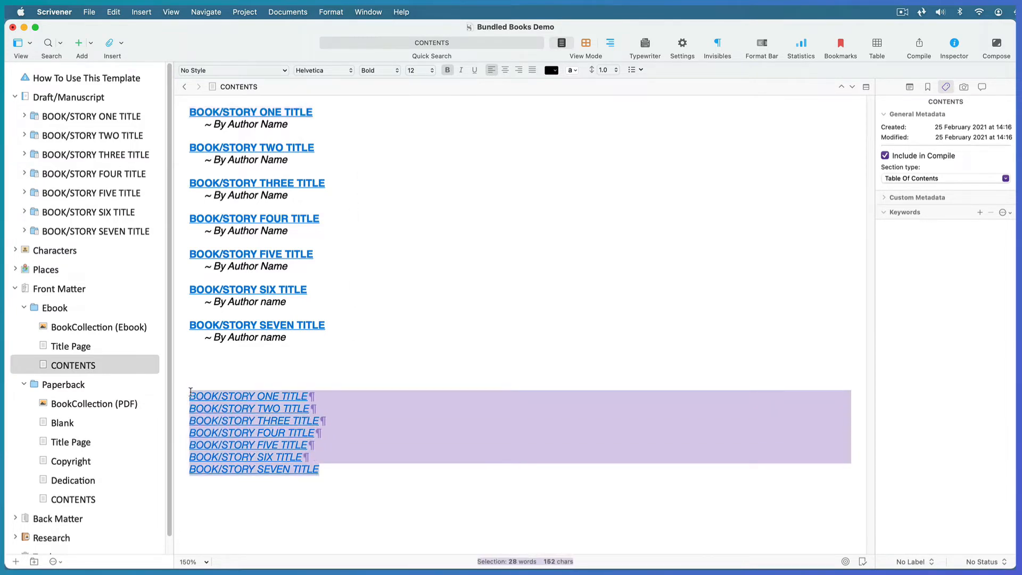
click(329, 13)
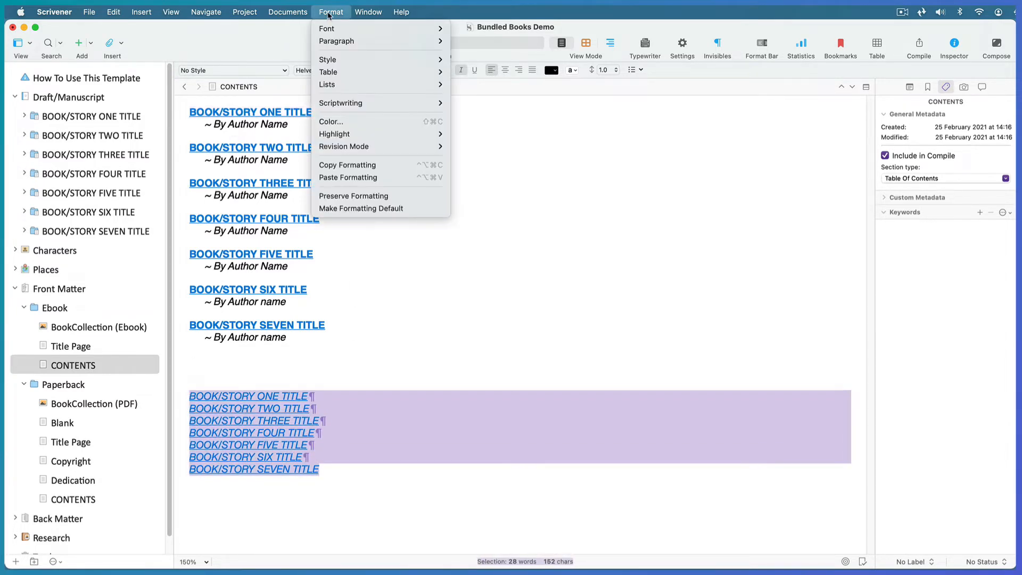
click(355, 177)
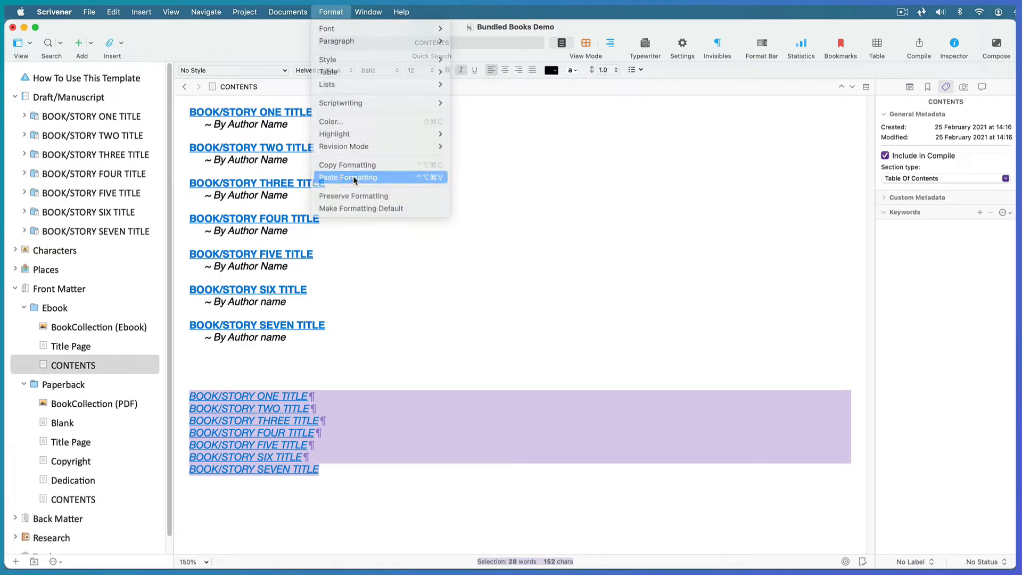
click(355, 397)
Copy the "~ By Author Name" line beneath each pasted title with blank lines between entries, and delete the original ebook contents list
drag(288, 123, 202, 124)
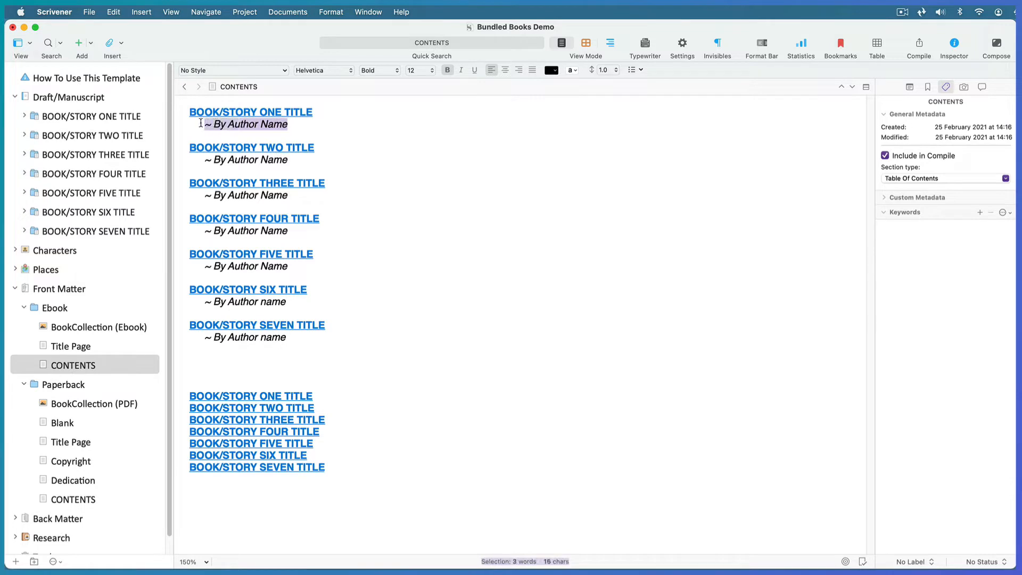
click(317, 396)
key(Return)
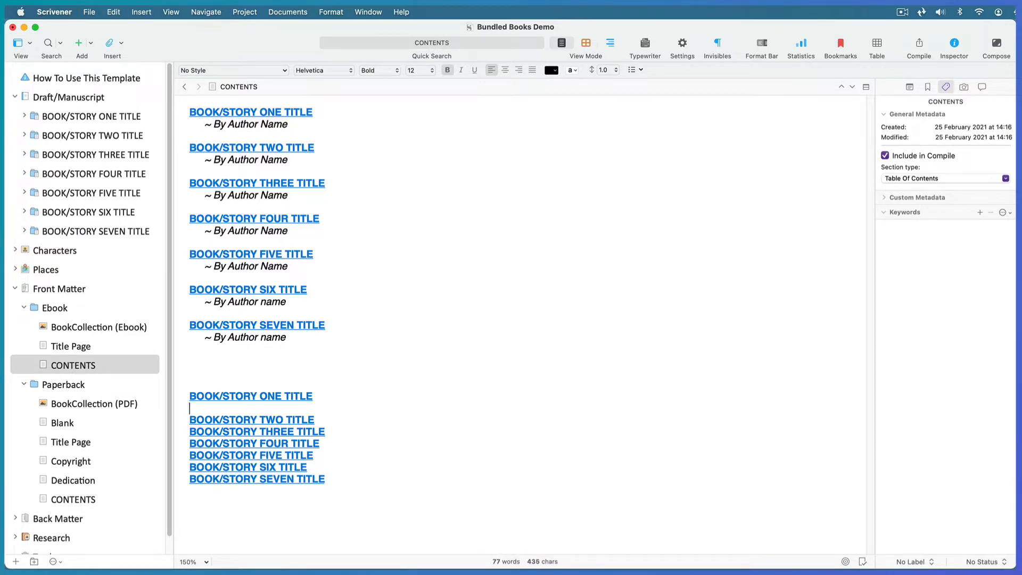
key(super+v)
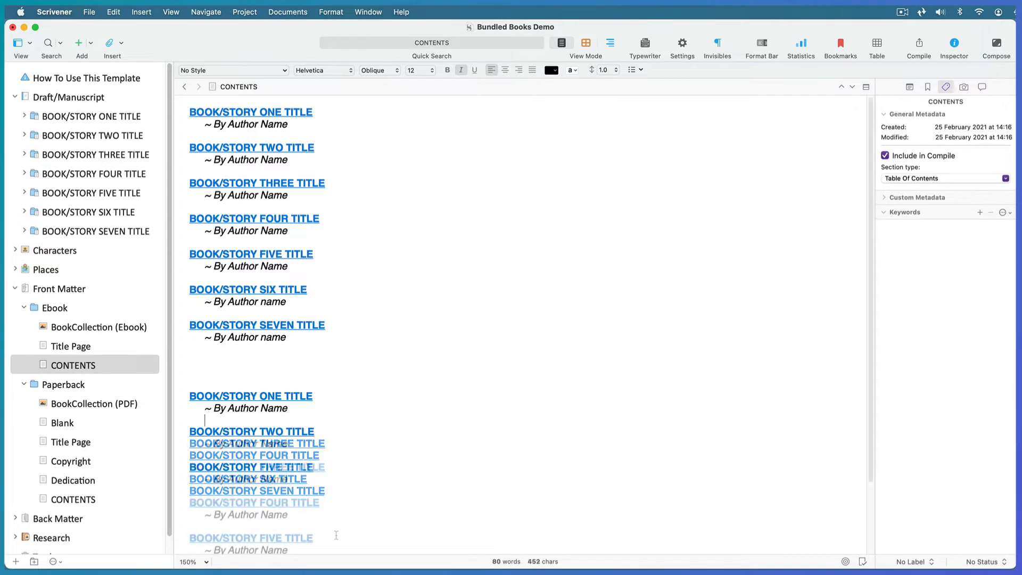
drag(302, 344, 181, 110)
key(BackSpace)
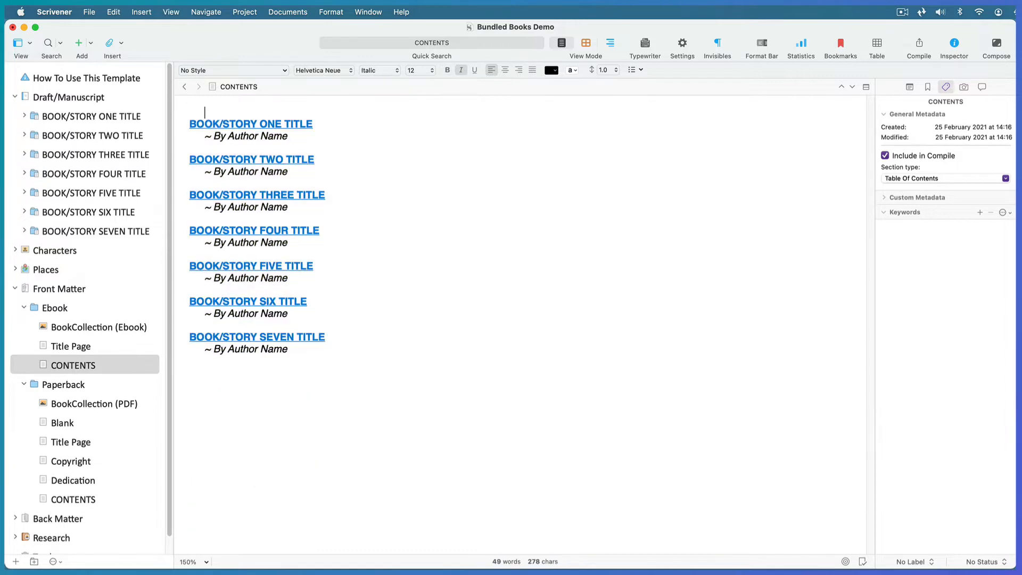
Copy all seven BOOK/STORY title folders in Draft/Manuscript as a ToC
click(82, 118)
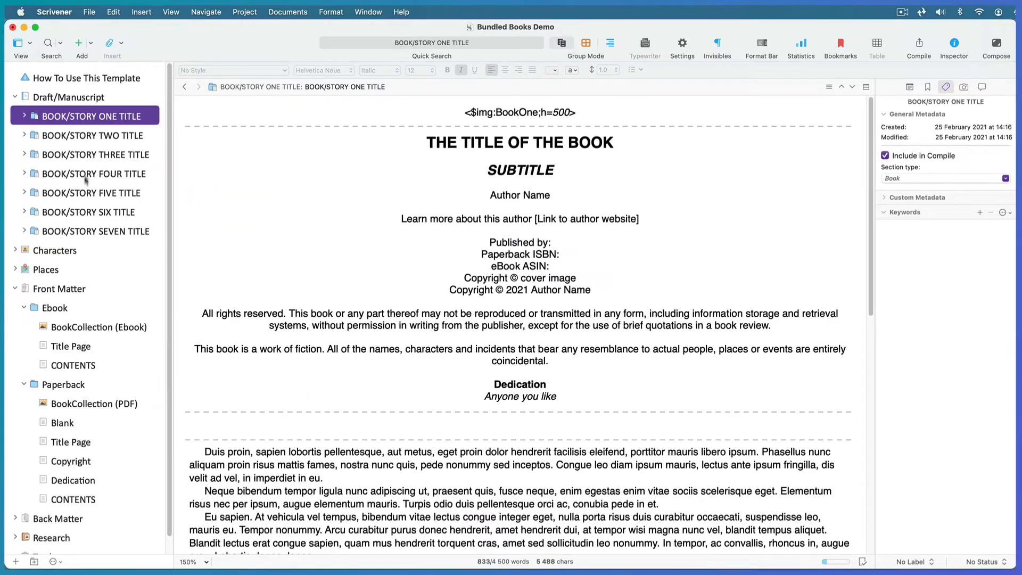
shift+click(81, 233)
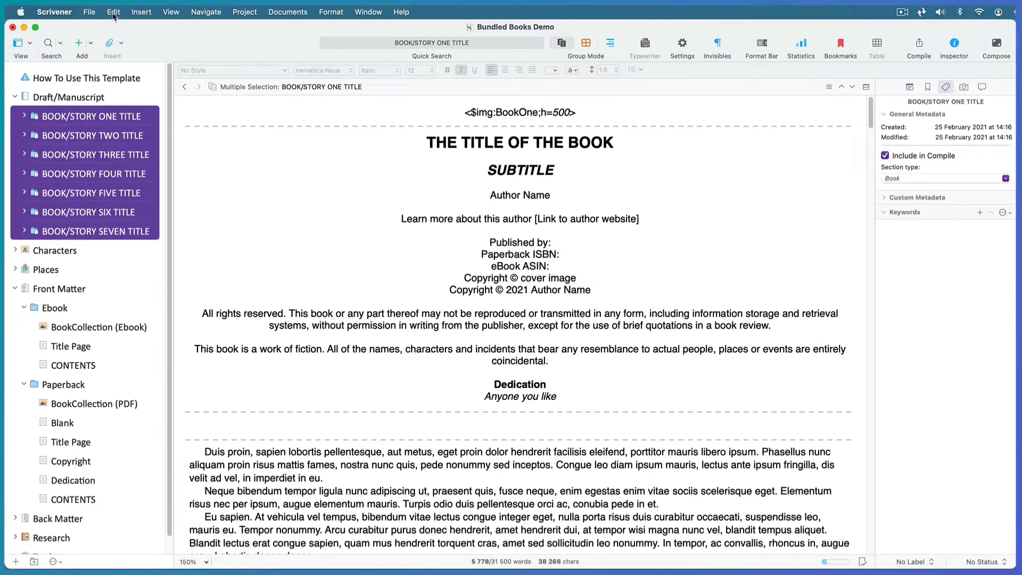
click(114, 13)
mouse_move(151, 85)
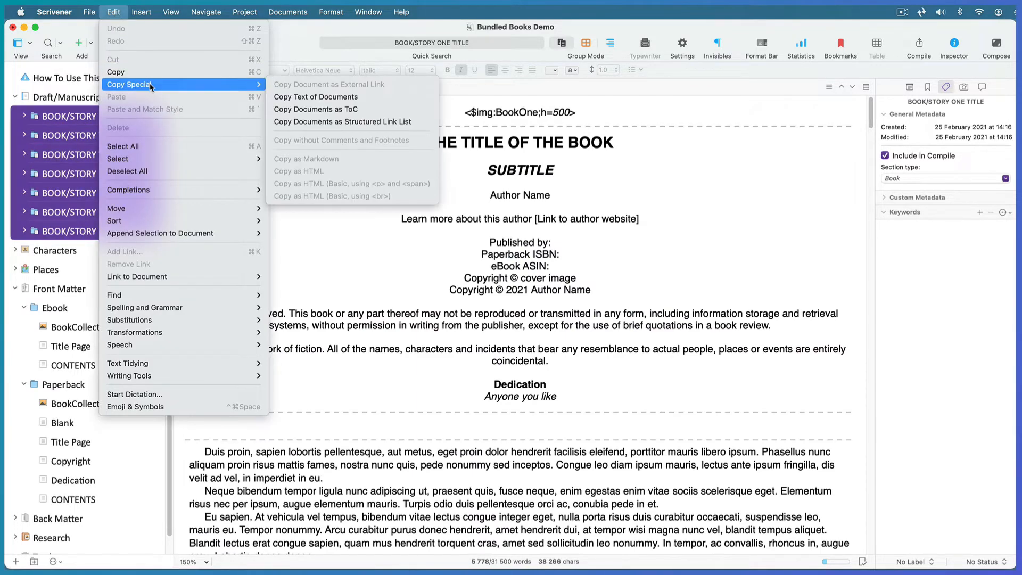
click(302, 111)
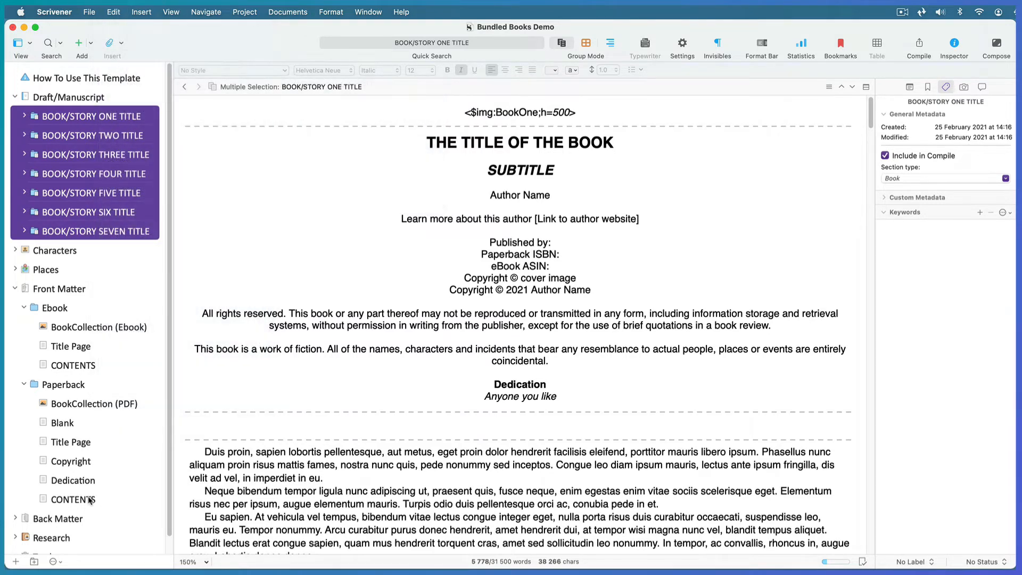
Paste the ToC below the existing entries on the paperback CONTENTS page, accepting an indent width of 36 pts and the Page width right margin
click(90, 500)
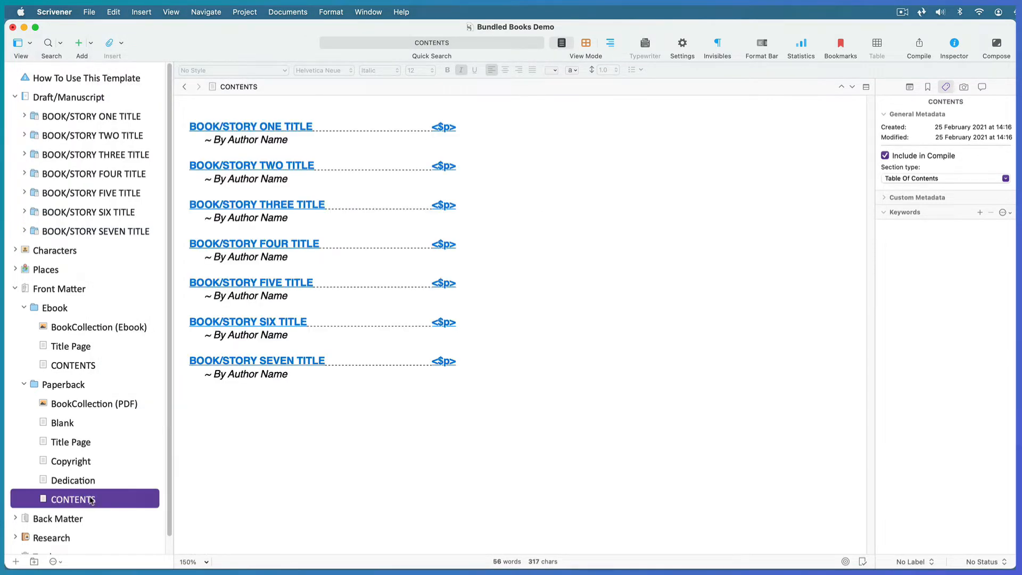
click(202, 416)
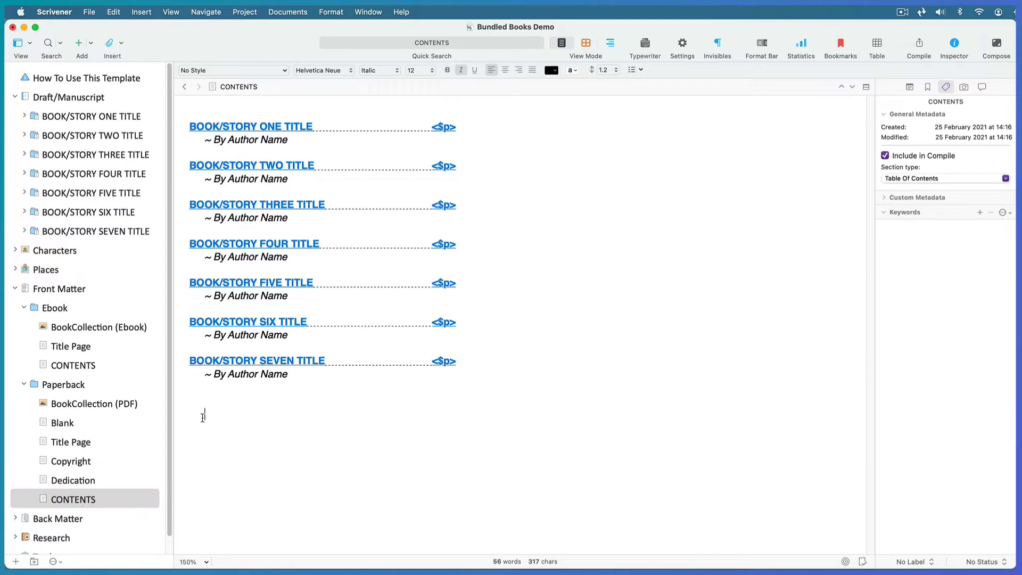
key(super+v)
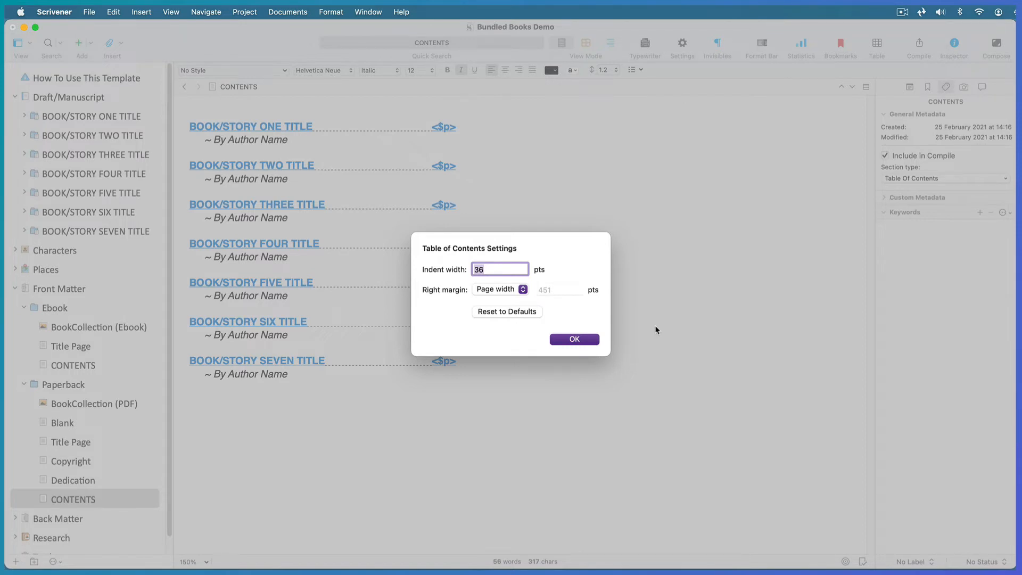
click(585, 339)
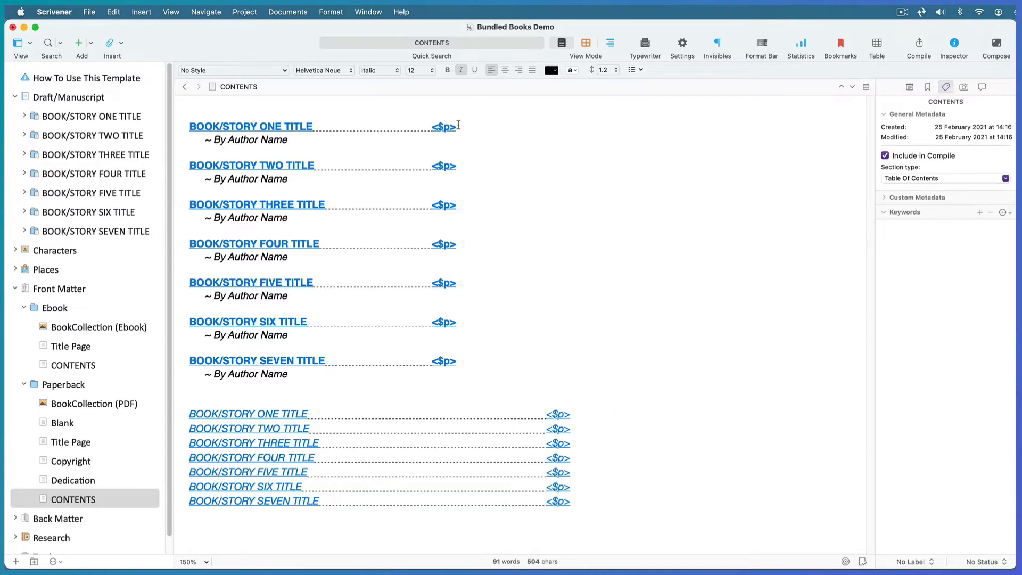
Copy the formatting of the original BOOK/STORY ONE TITLE line onto all seven pasted ToC lines on the paperback CONTENTS page
drag(457, 126, 189, 128)
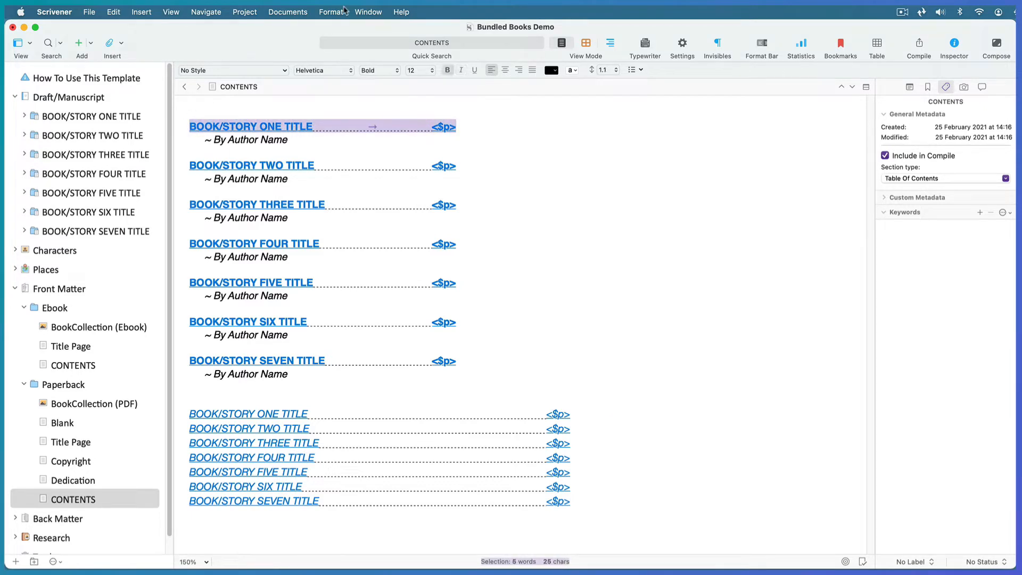
click(330, 12)
click(367, 166)
drag(574, 504, 551, 500)
drag(295, 428, 176, 410)
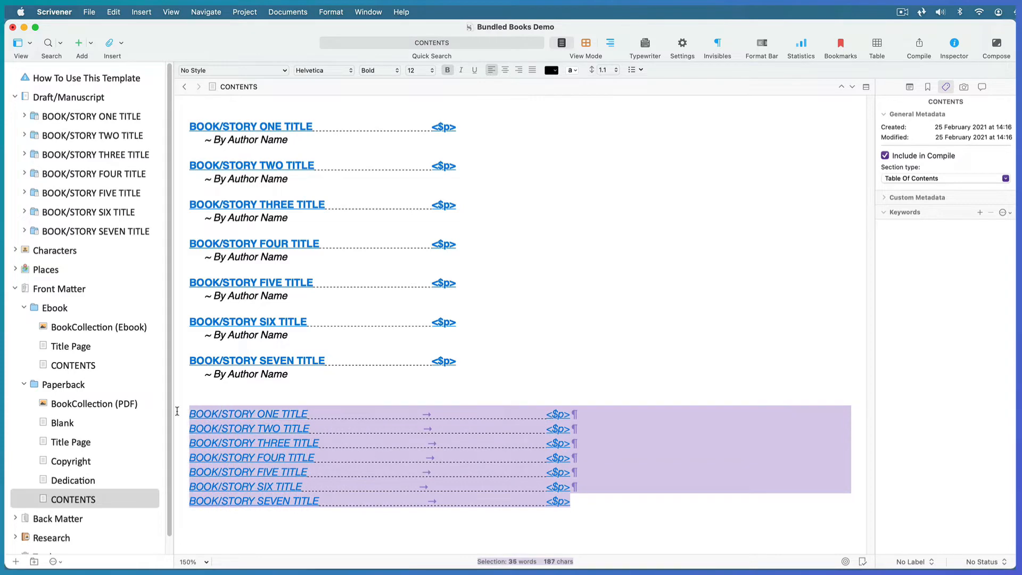
click(330, 11)
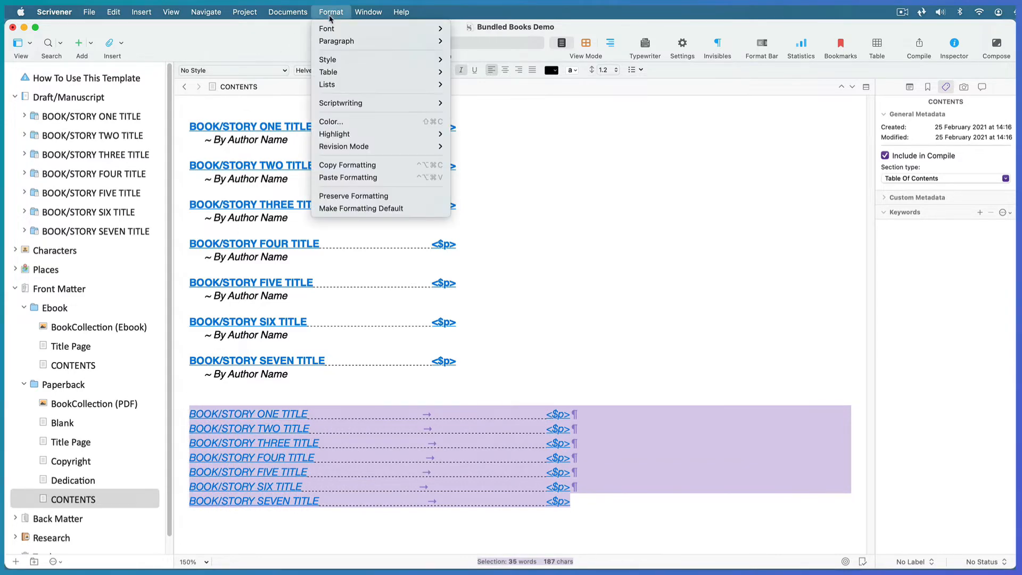
click(341, 177)
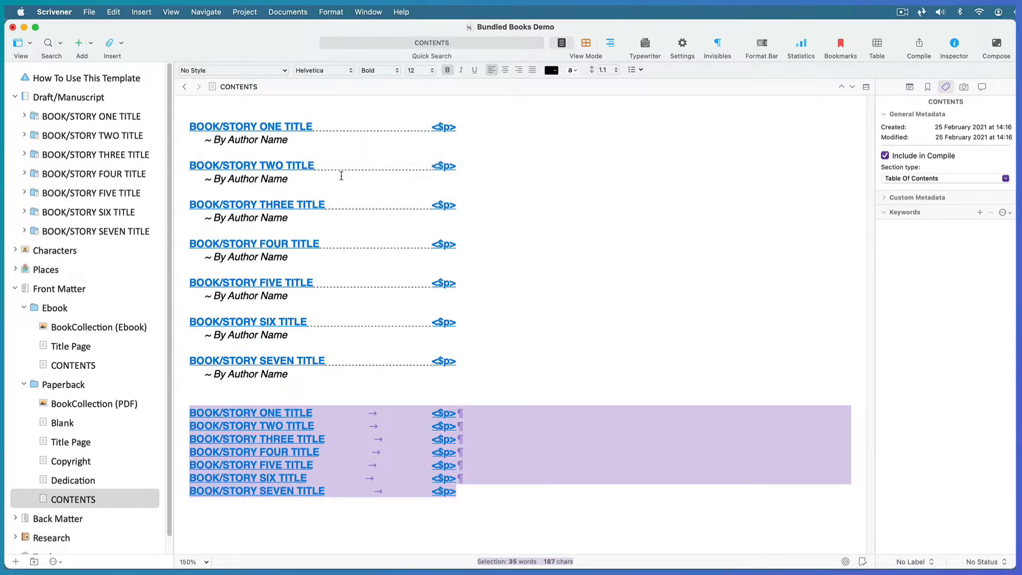
Copy the "~ By Author Name" line beneath each pasted paperback title, with a blank line after every entry
drag(290, 140, 195, 144)
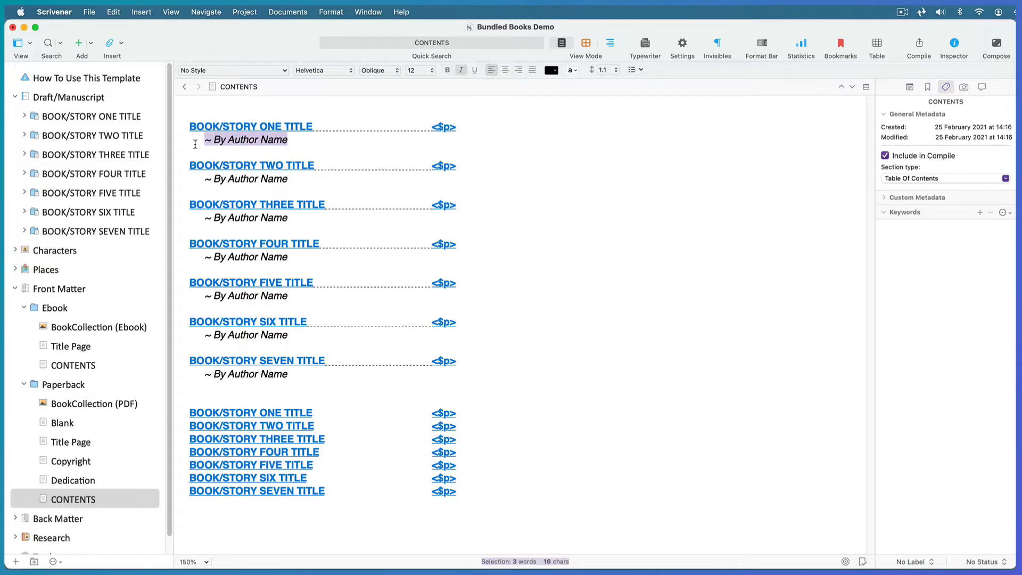
click(461, 413)
key(Return)
key(super+v)
key(Return)
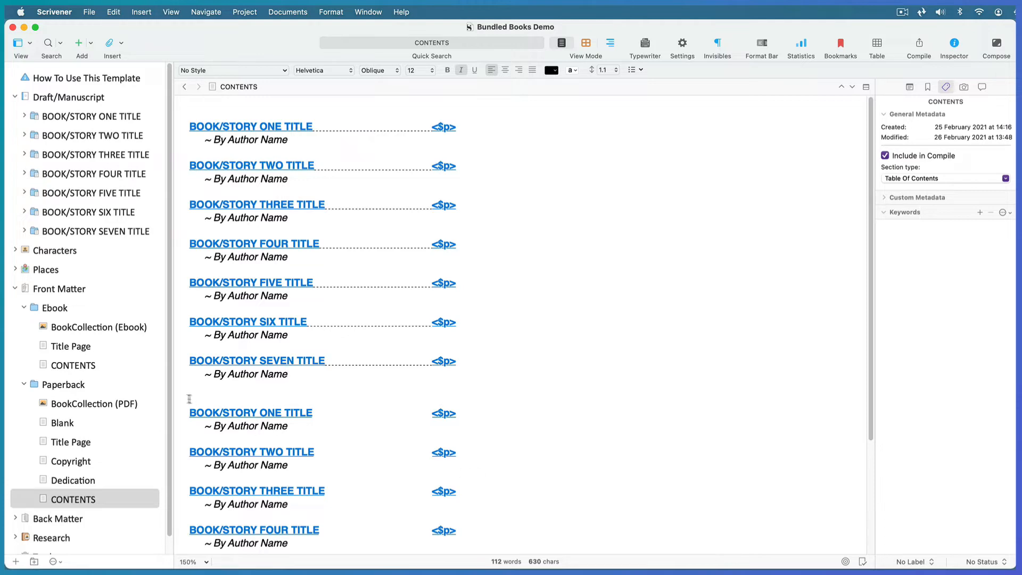
Apply a dotted underline to all seven newly built title and author entries on the paperback CONTENTS page
drag(182, 409, 397, 553)
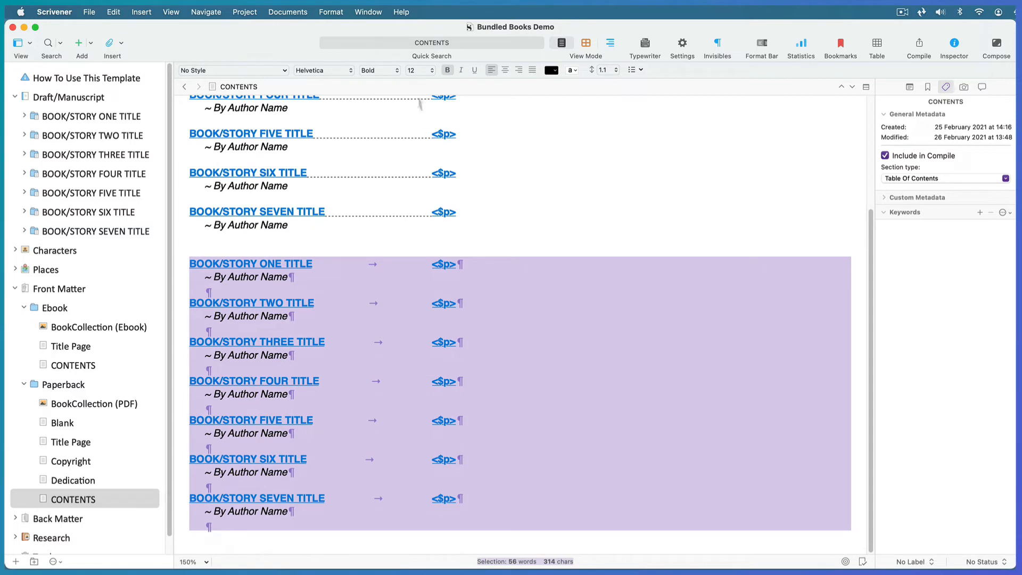
click(331, 13)
mouse_move(335, 28)
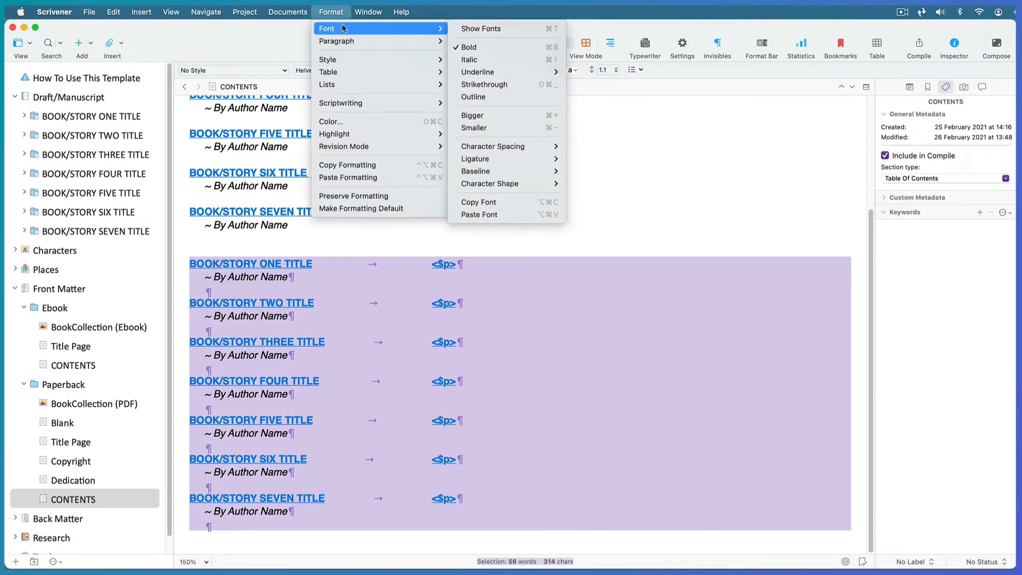
mouse_move(477, 73)
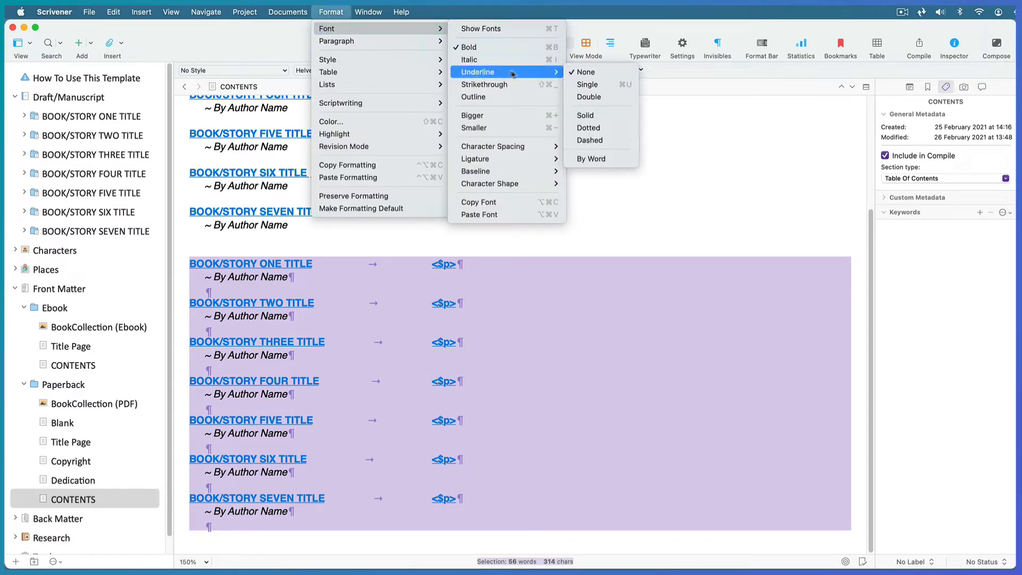
click(586, 128)
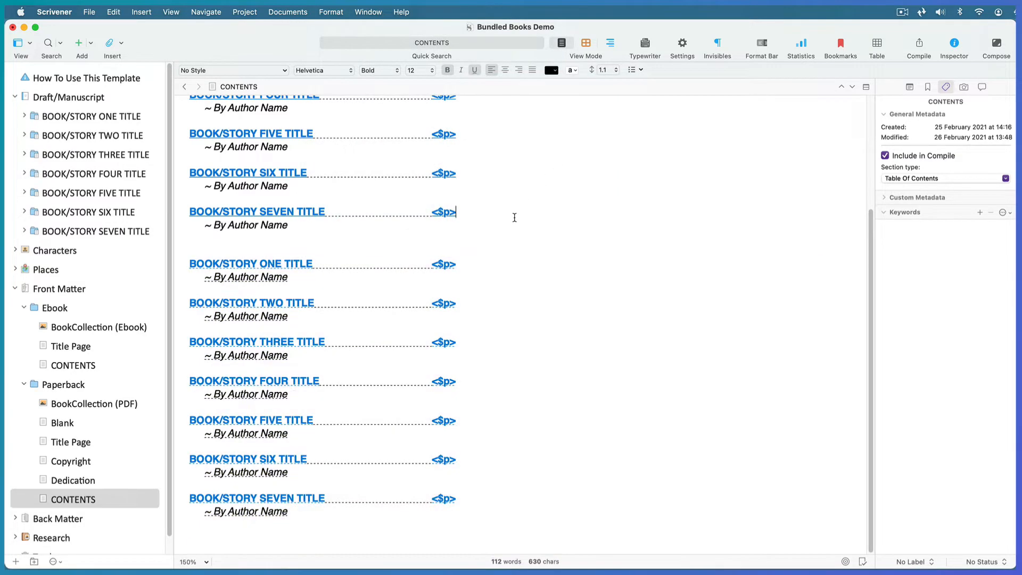
Delete the original set of seven title and author entries above the new ones on the paperback CONTENTS page
click(515, 216)
drag(292, 225, 194, 71)
key(BackSpace)
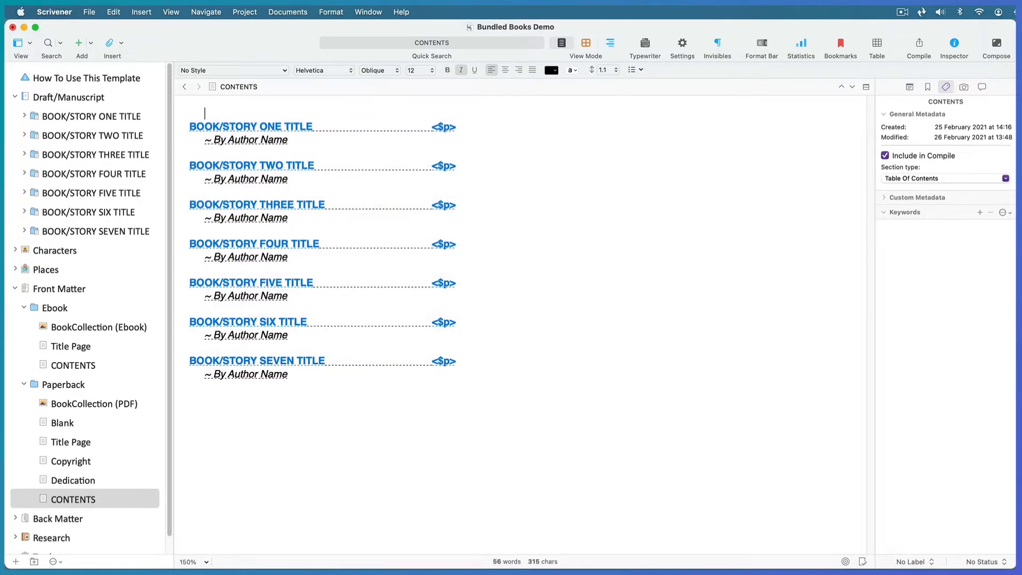
Collapse Front Matter, expand Research, and look at the BookOne and BookTwo cover images and the IMAGE SIZES note
click(15, 288)
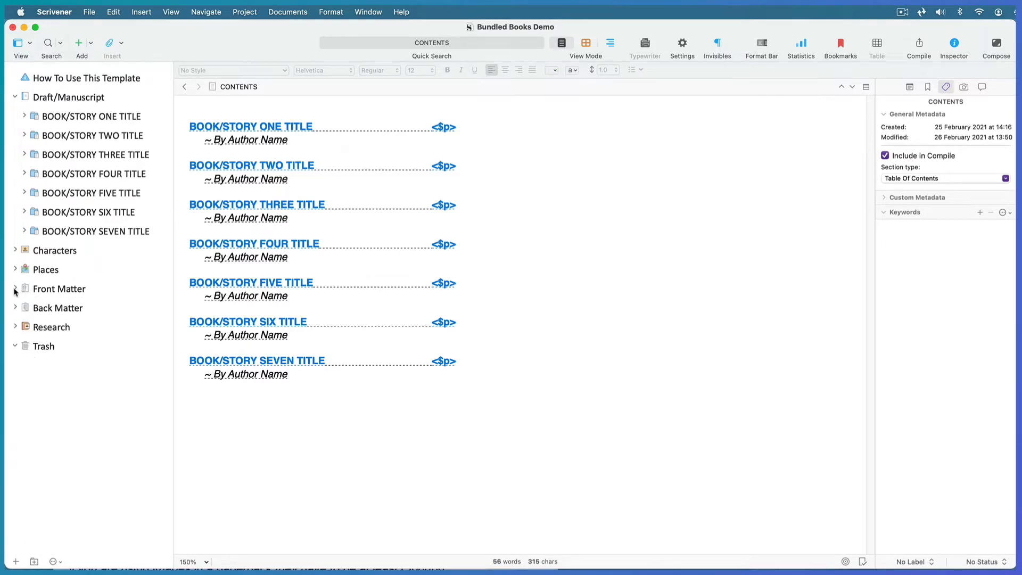
click(16, 326)
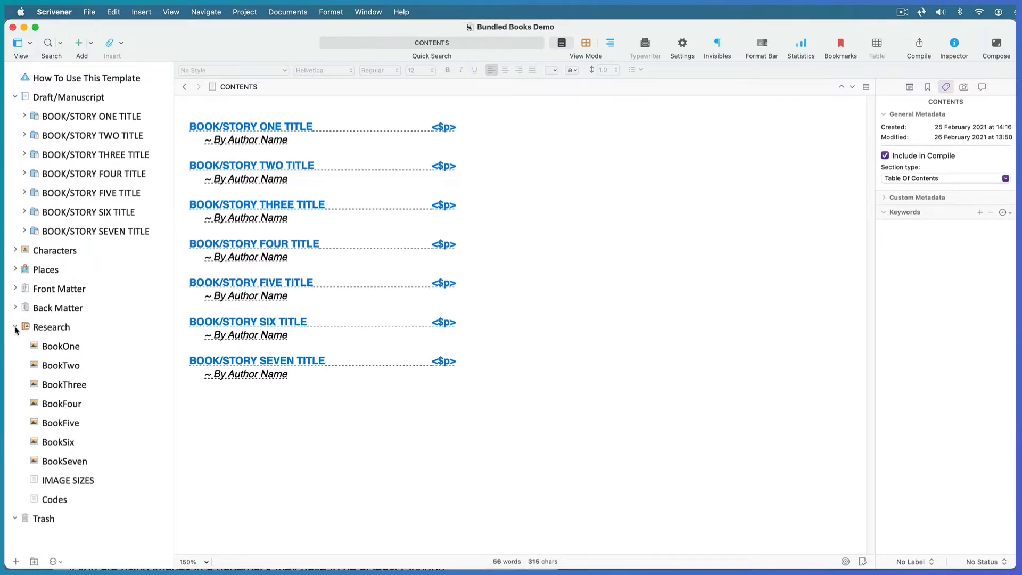
click(61, 347)
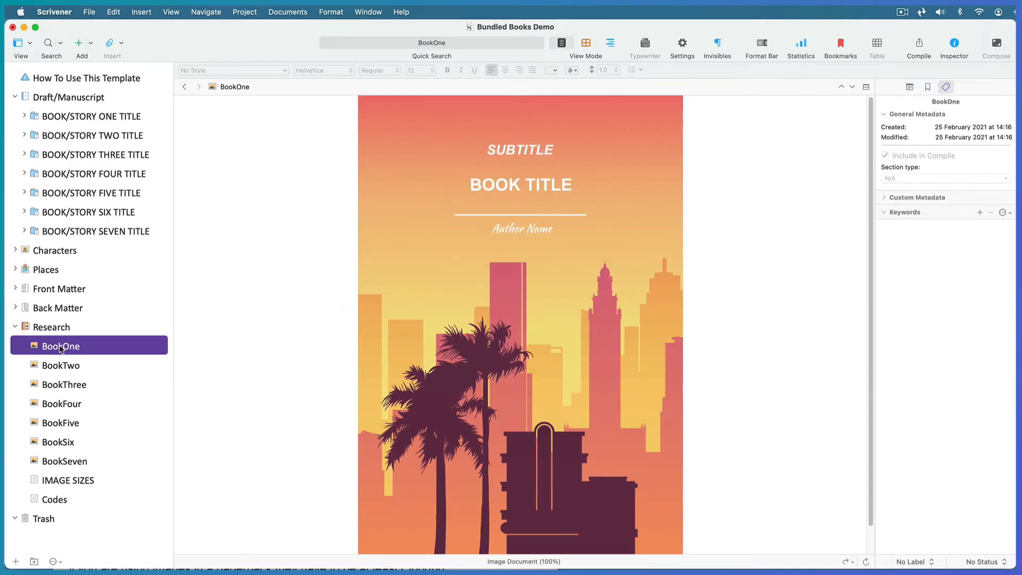
click(60, 366)
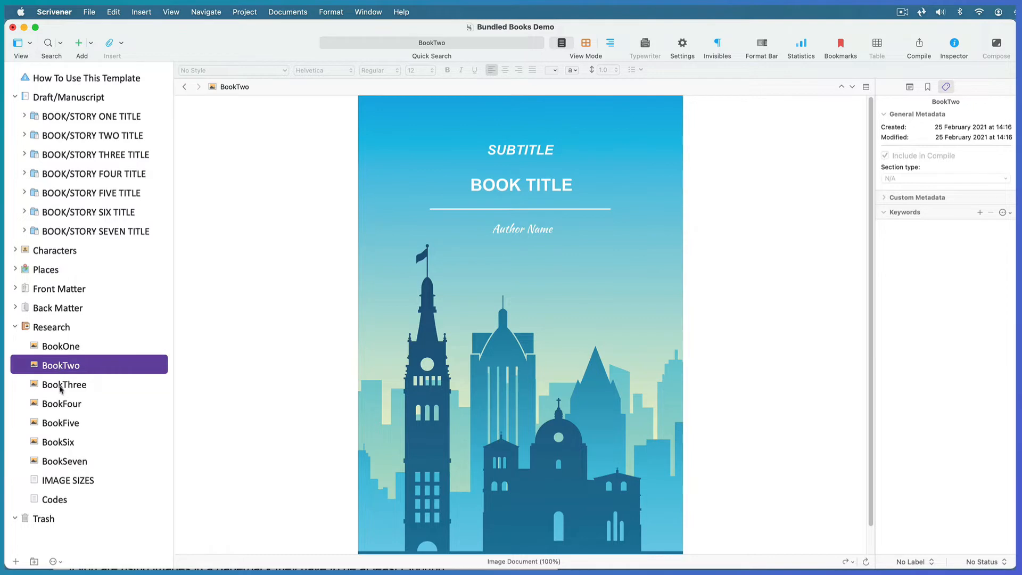
click(66, 481)
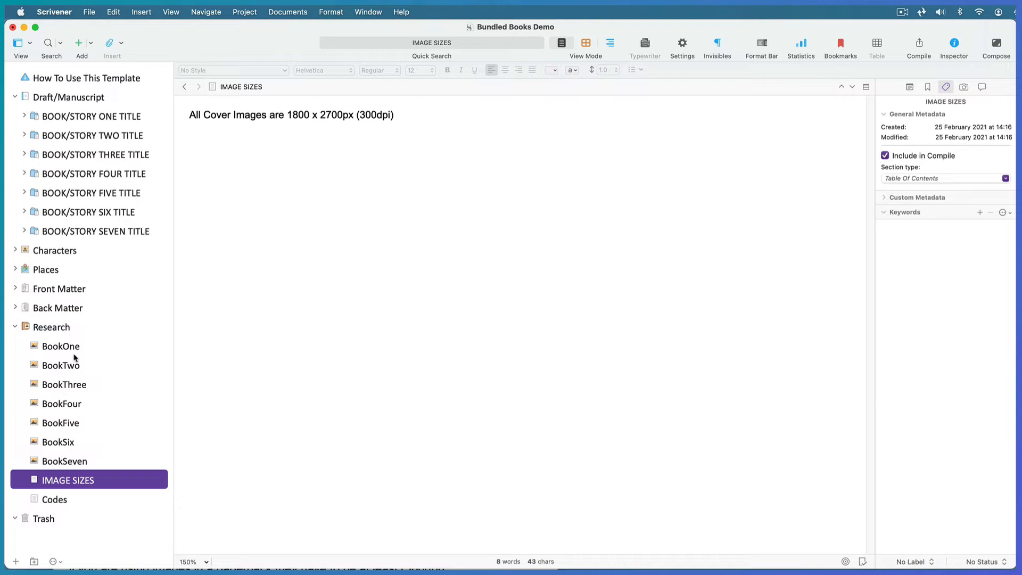
In the Codes document, duplicate the image tag on the line below and change its image name to BookOne
click(52, 500)
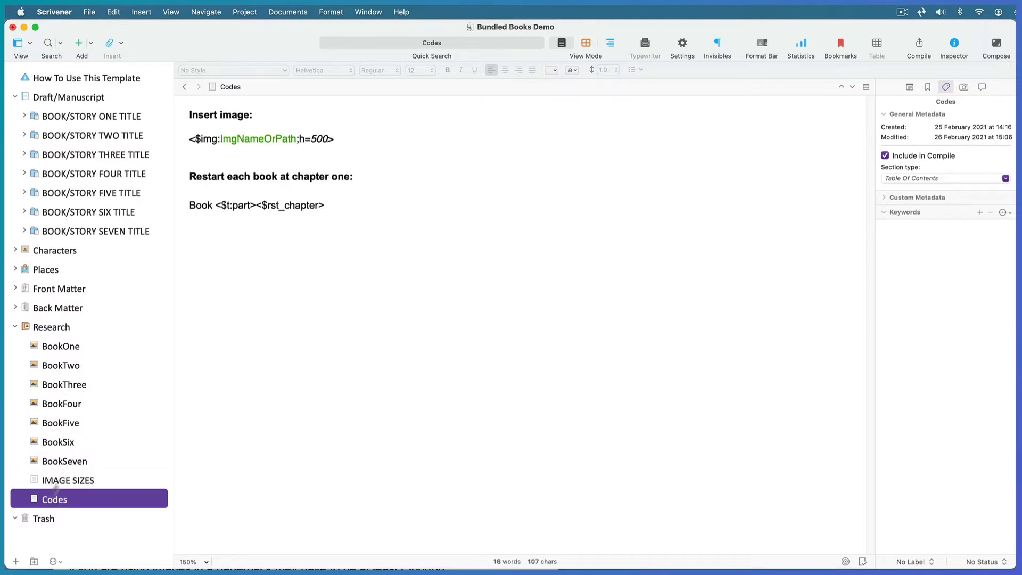
drag(335, 139, 184, 143)
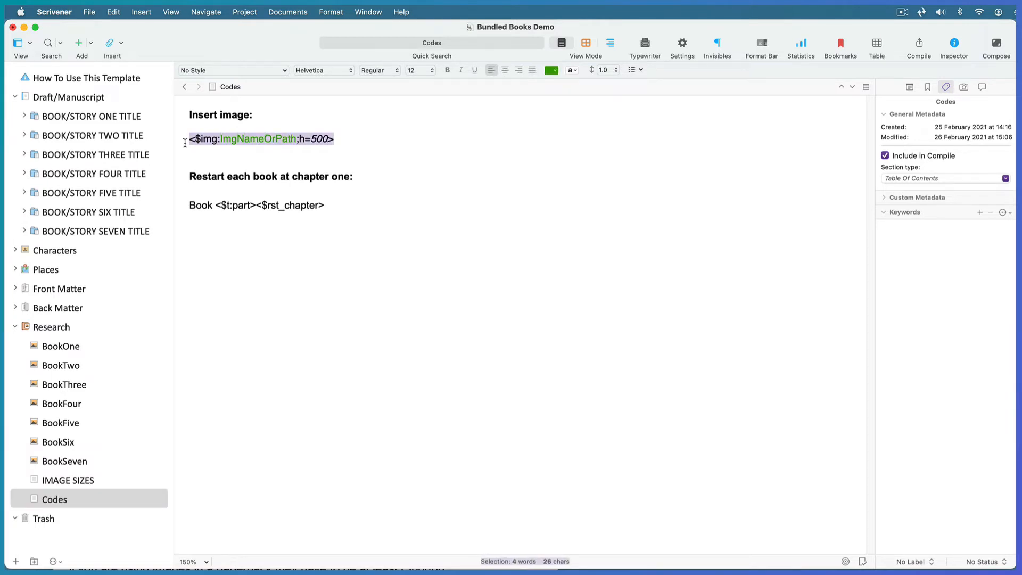
key(super+c)
click(197, 151)
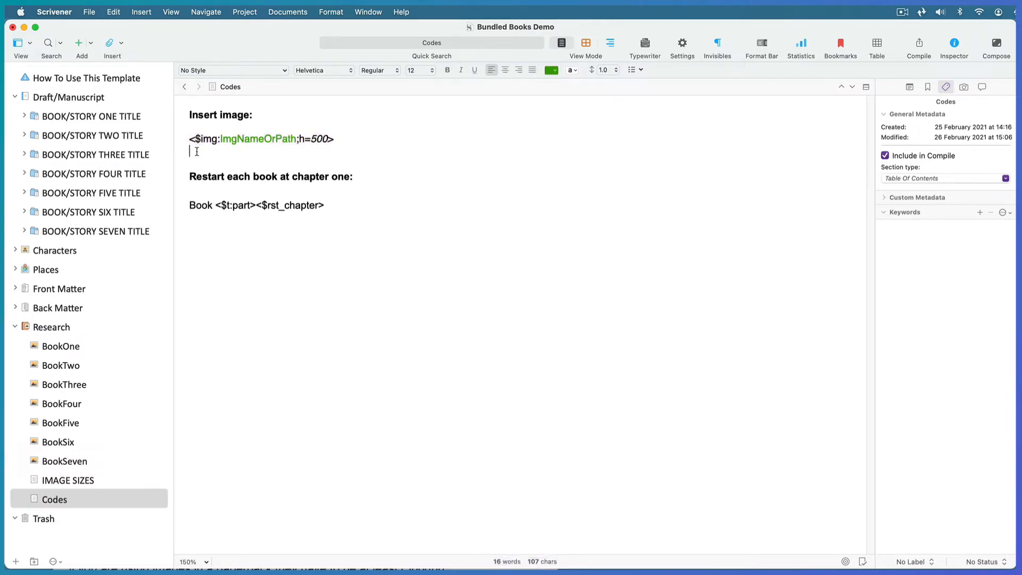
key(super+v)
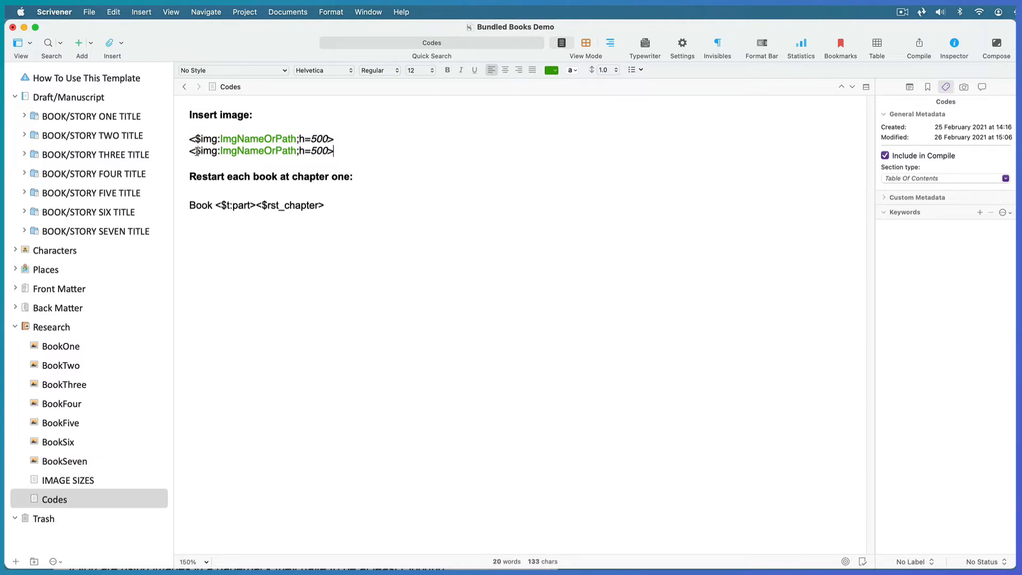
drag(296, 153, 229, 163)
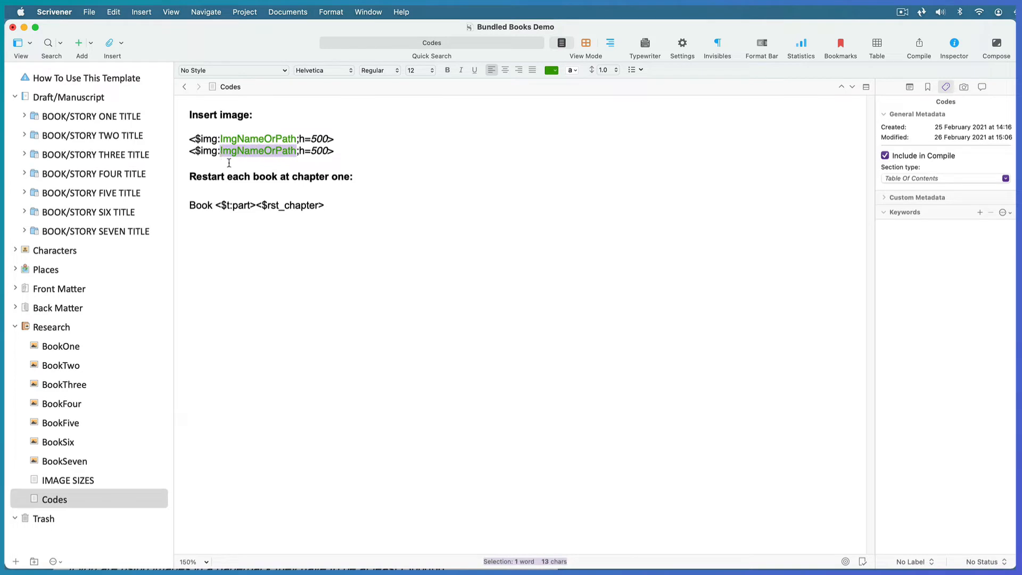
text(BookOne)
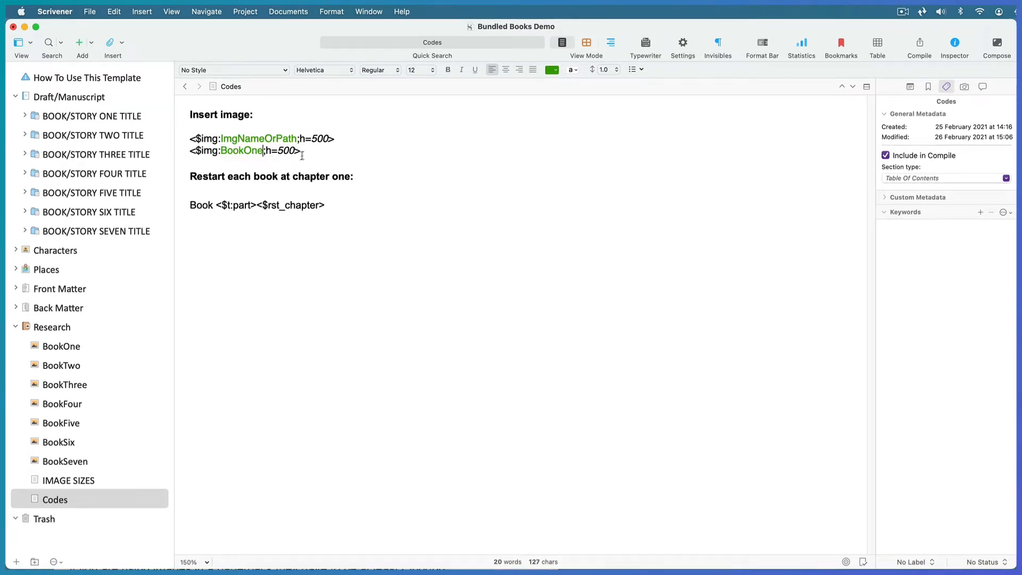
Replace the image tag at the start of BOOK/STORY ONE TITLE with the <$img:BookOne;h=500> code from Codes and centre it
drag(302, 151, 186, 152)
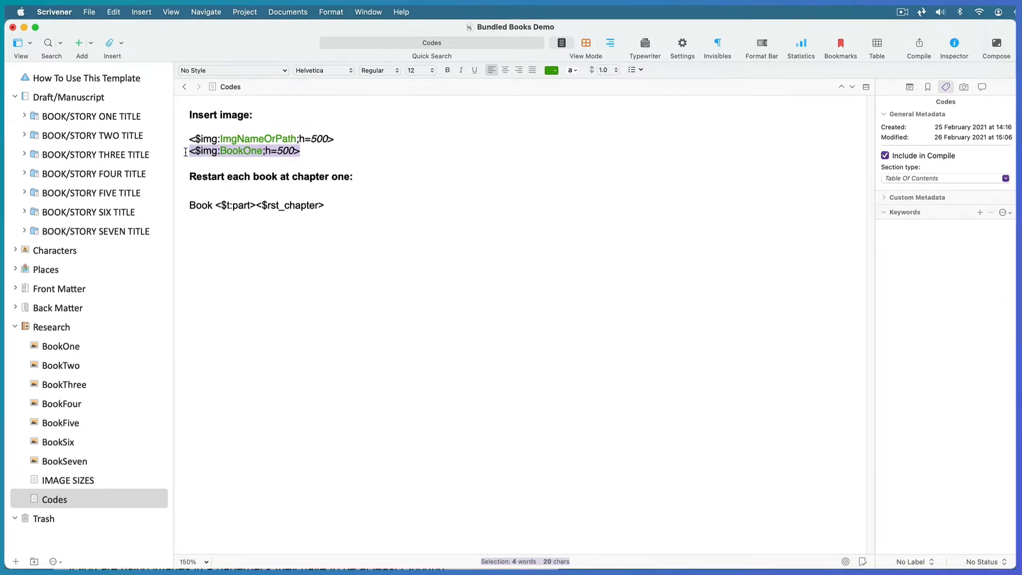
click(108, 117)
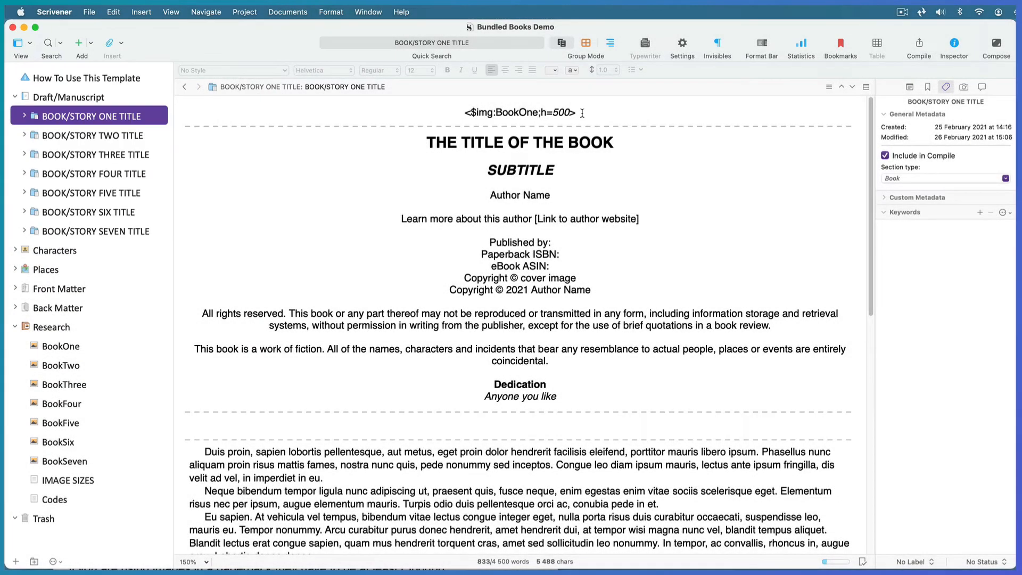
drag(577, 112, 464, 113)
key(BackSpace)
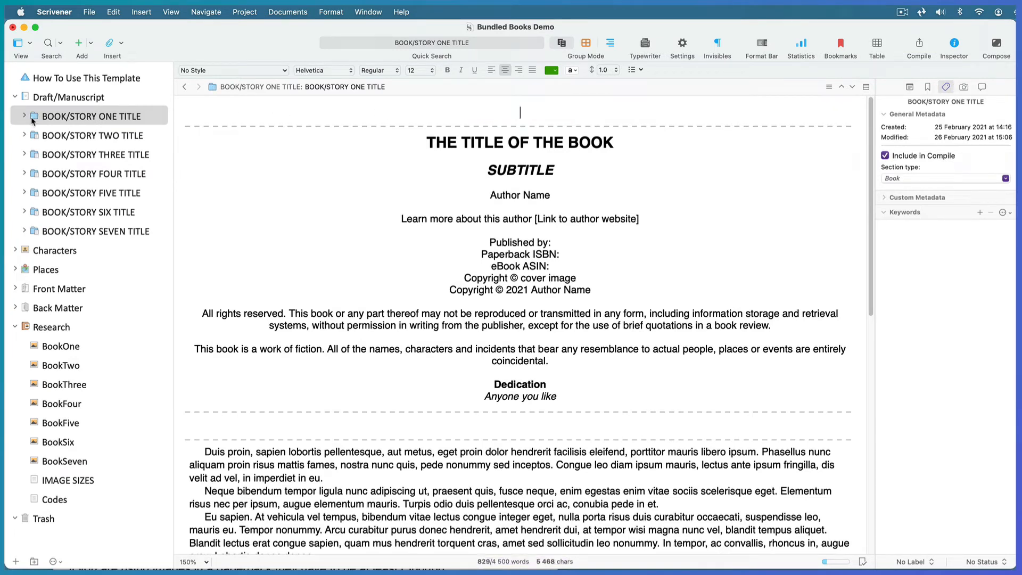
key(super+v)
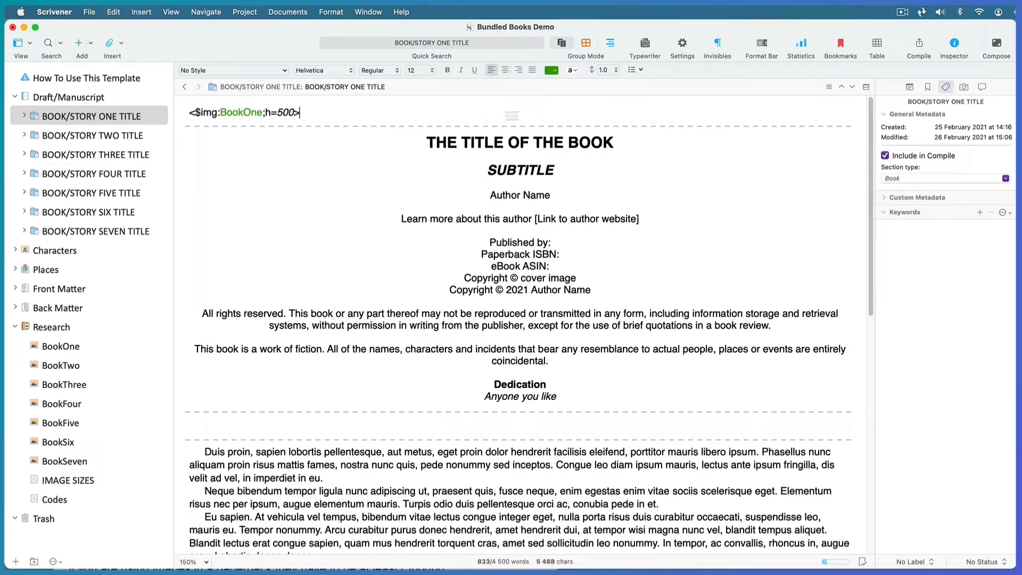
drag(301, 111, 186, 110)
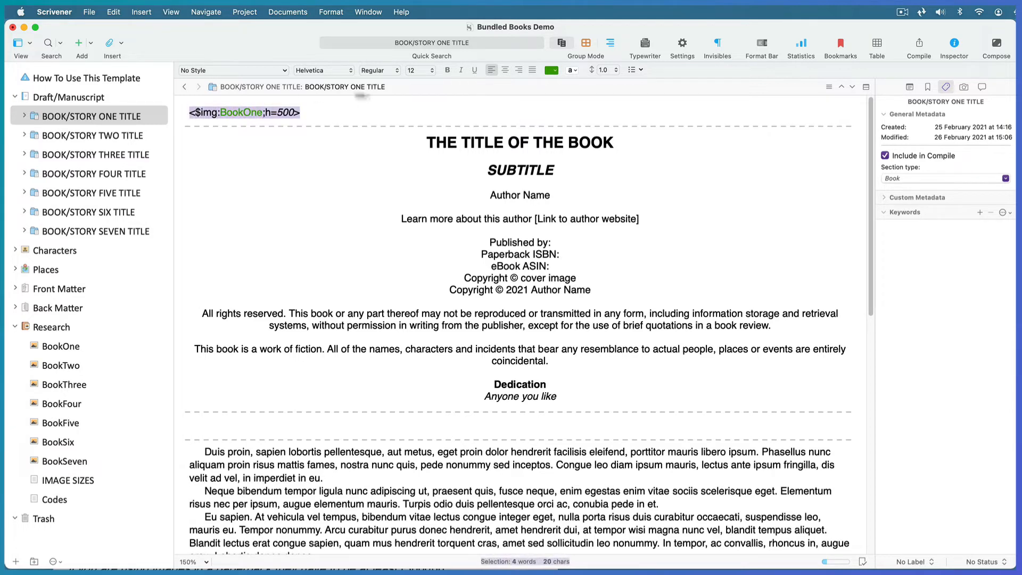
click(505, 70)
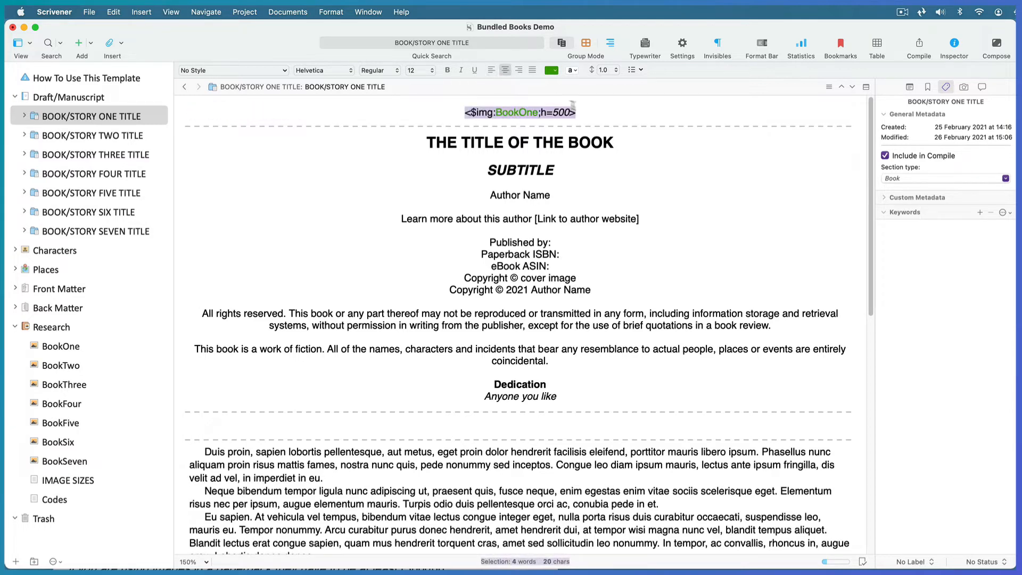
click(601, 113)
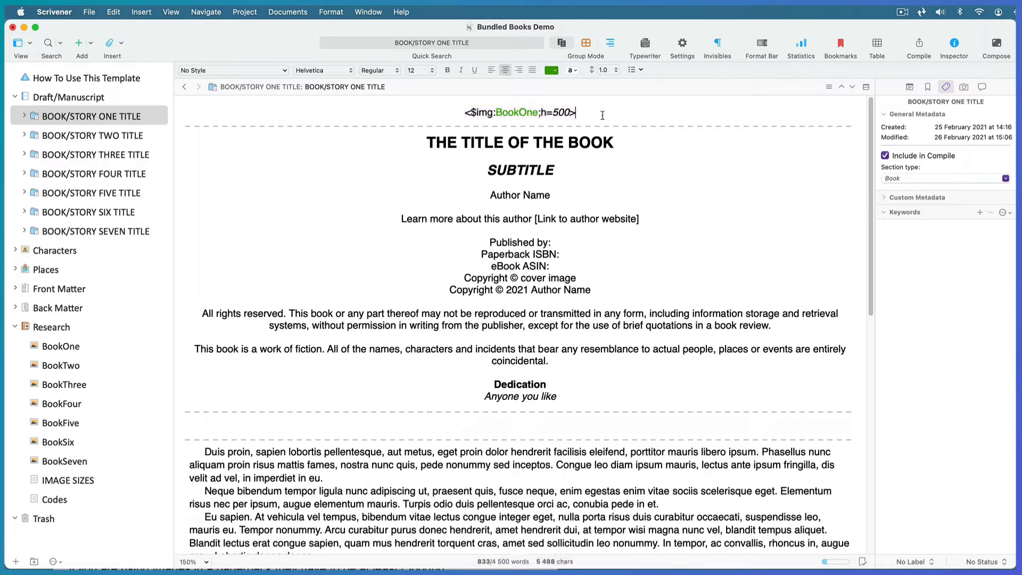
Check the BookTwo image tag in BOOK/STORY TWO TITLE and the code for restarting each book at chapter one in Codes
click(89, 137)
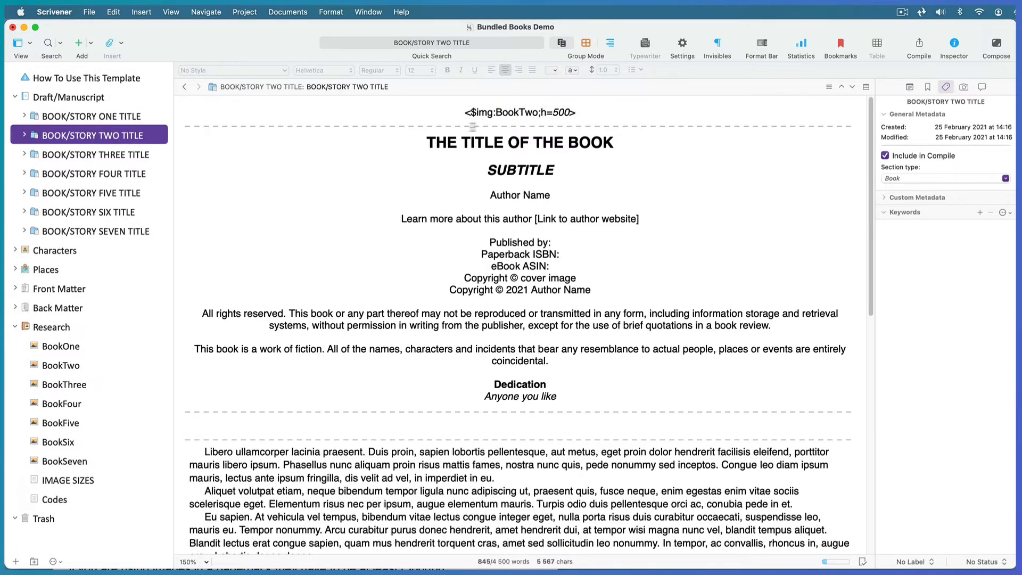
drag(536, 112, 496, 112)
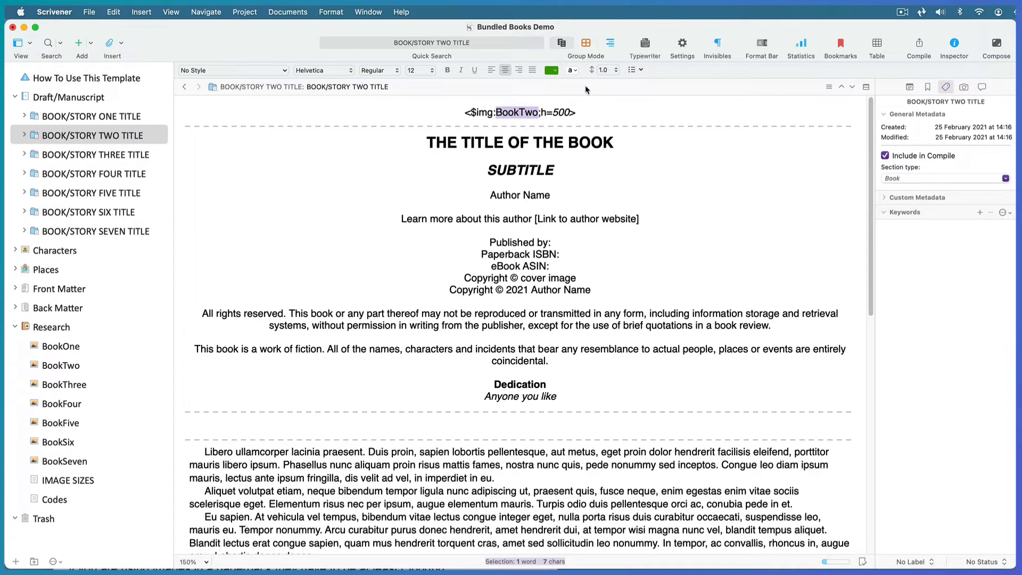
click(581, 112)
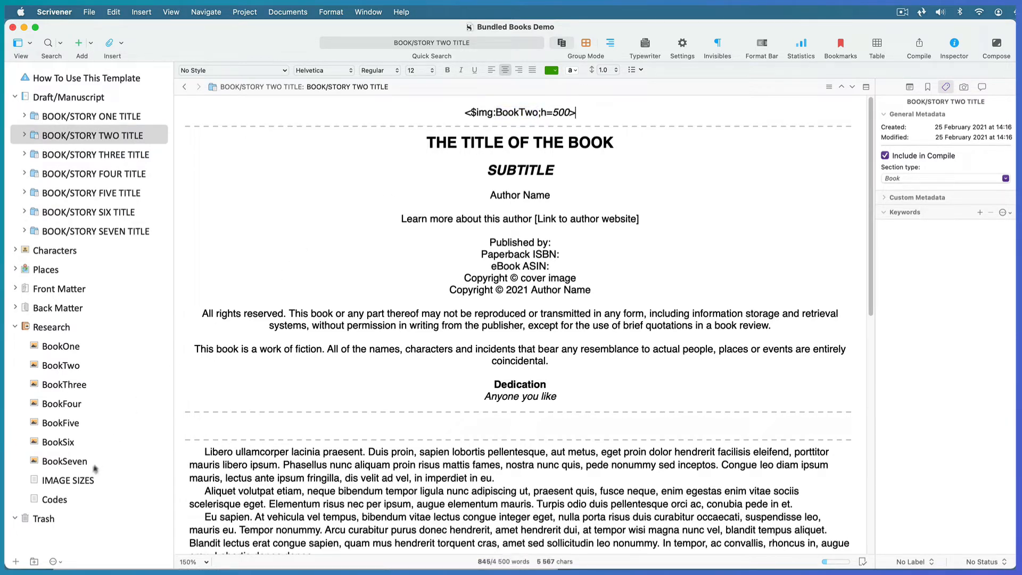
click(56, 500)
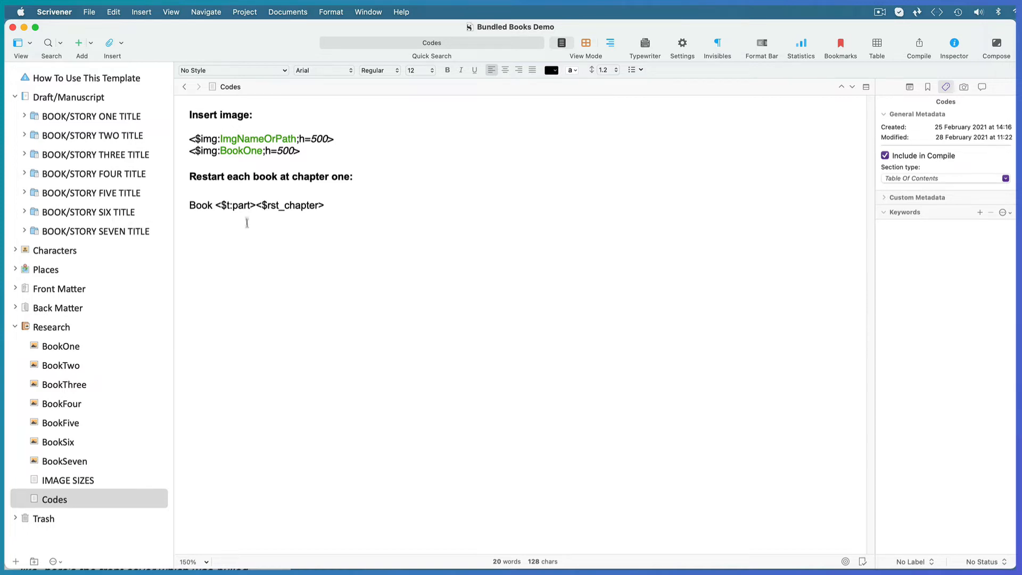
Expand BOOK/STORY ONE TITLE and Front Matter to review their title page, chapters, and ebook and paperback documents
click(90, 117)
click(91, 117)
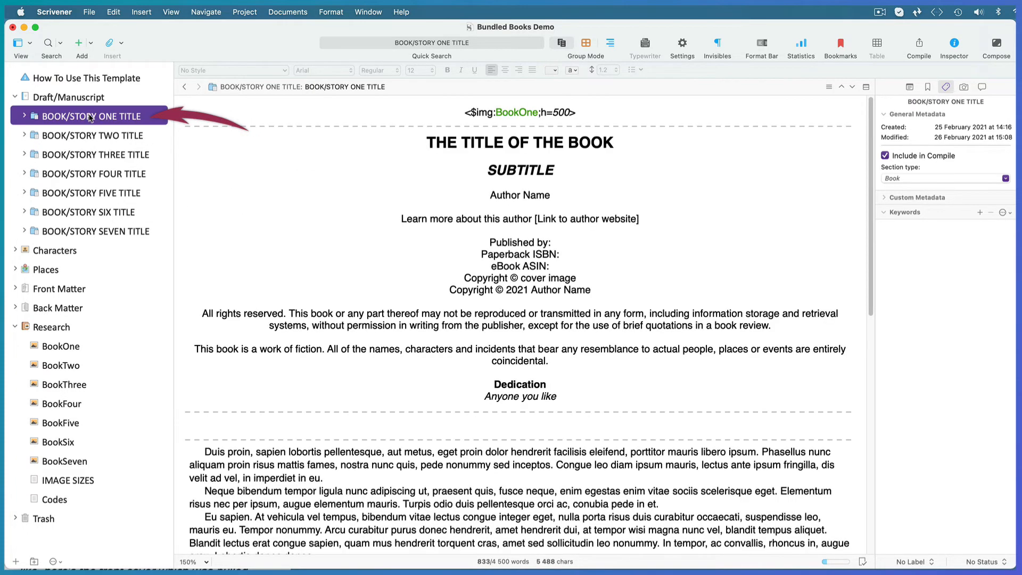
click(25, 117)
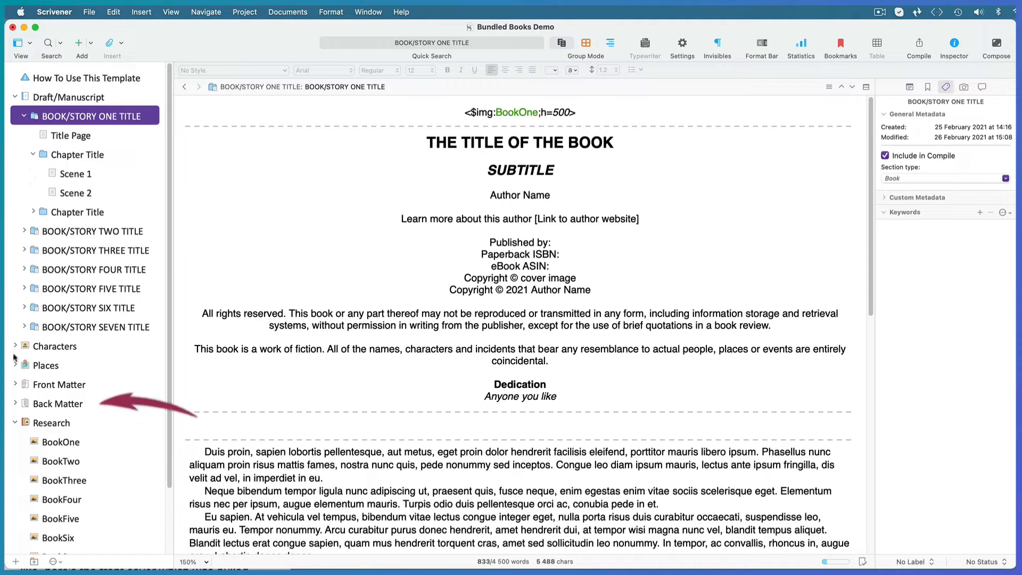
click(15, 384)
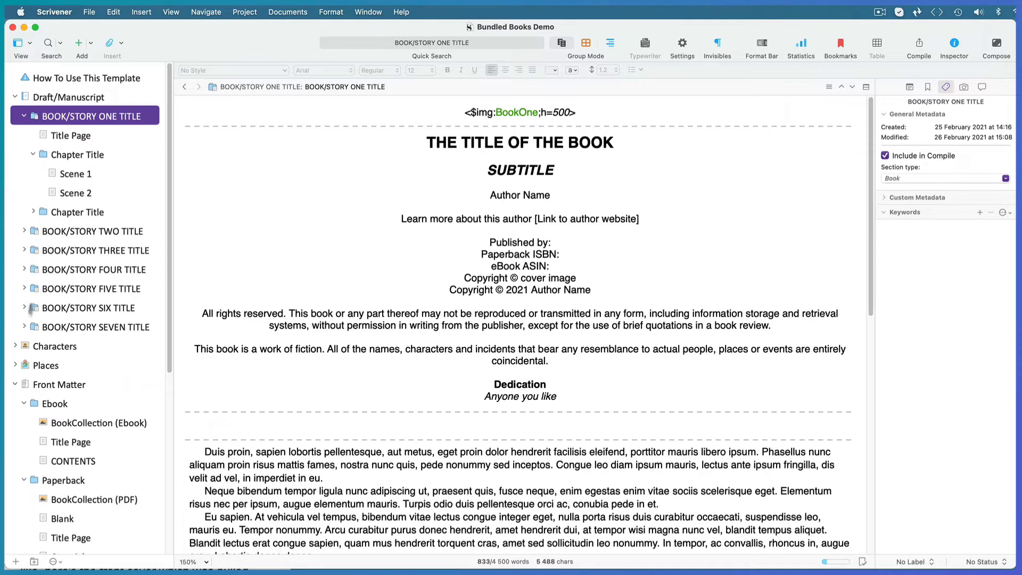
Open the Compile settings and set the output format to ePub Ebook (.epub)
click(89, 13)
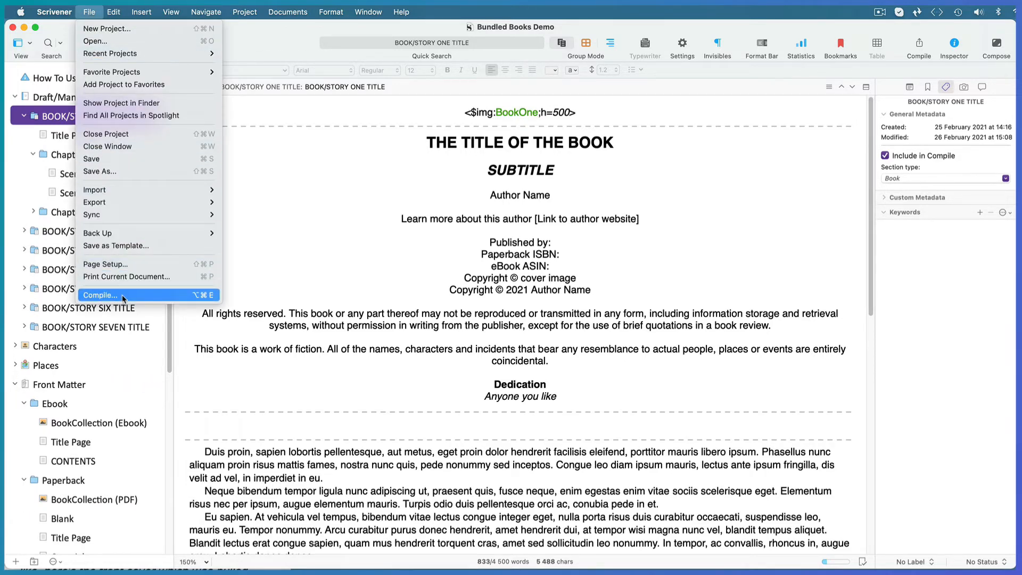
click(312, 246)
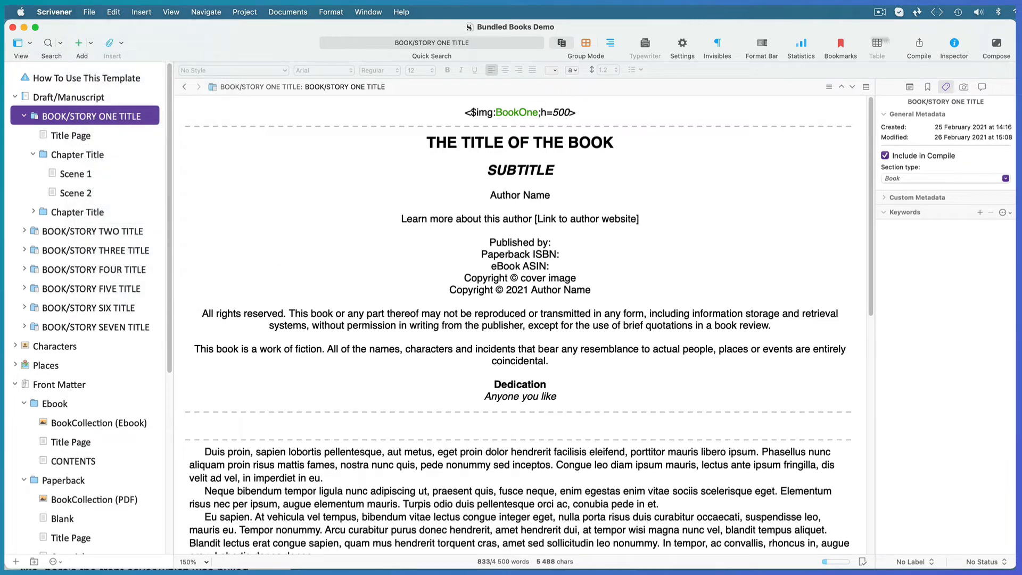
click(919, 47)
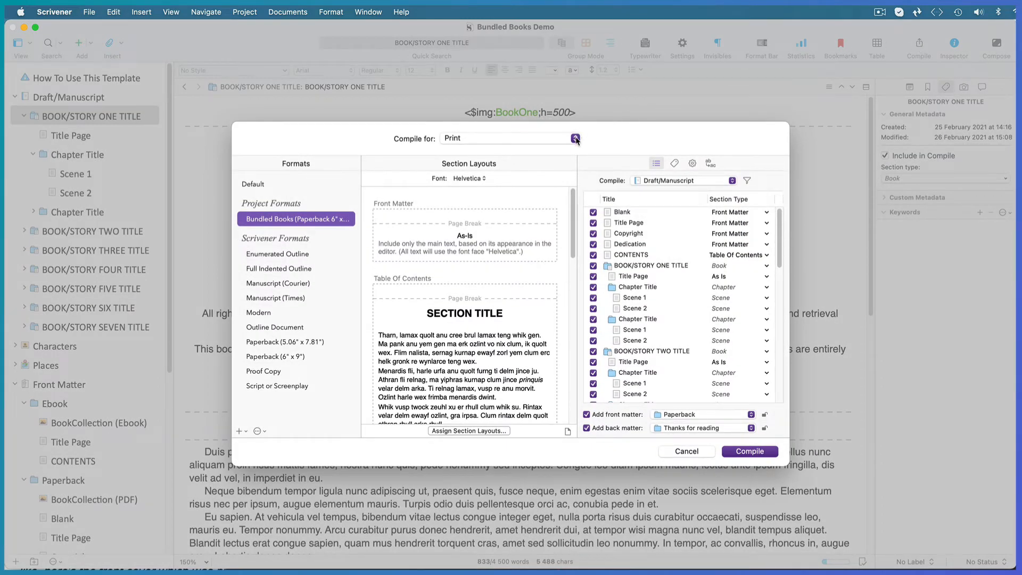
click(576, 139)
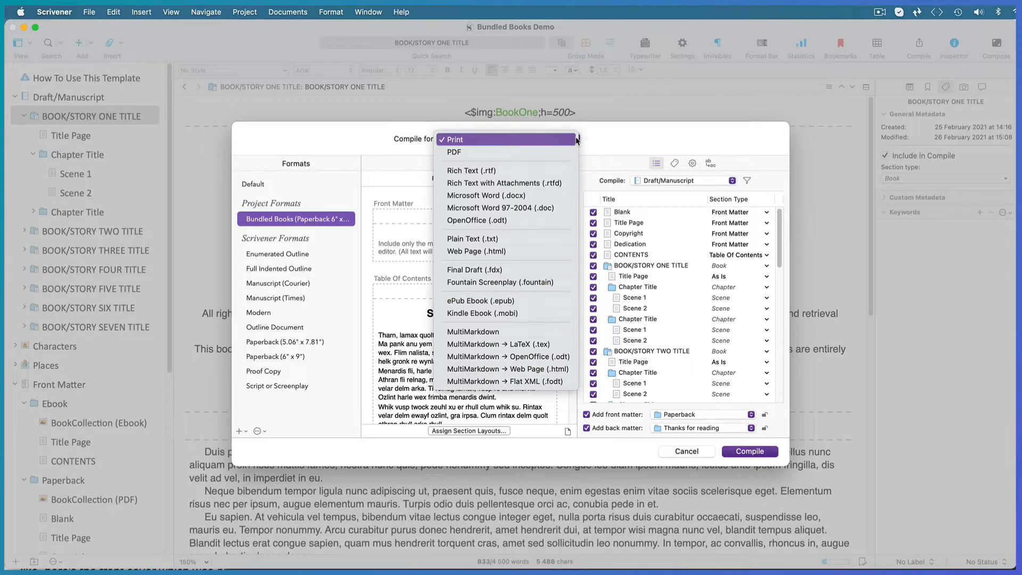
click(541, 301)
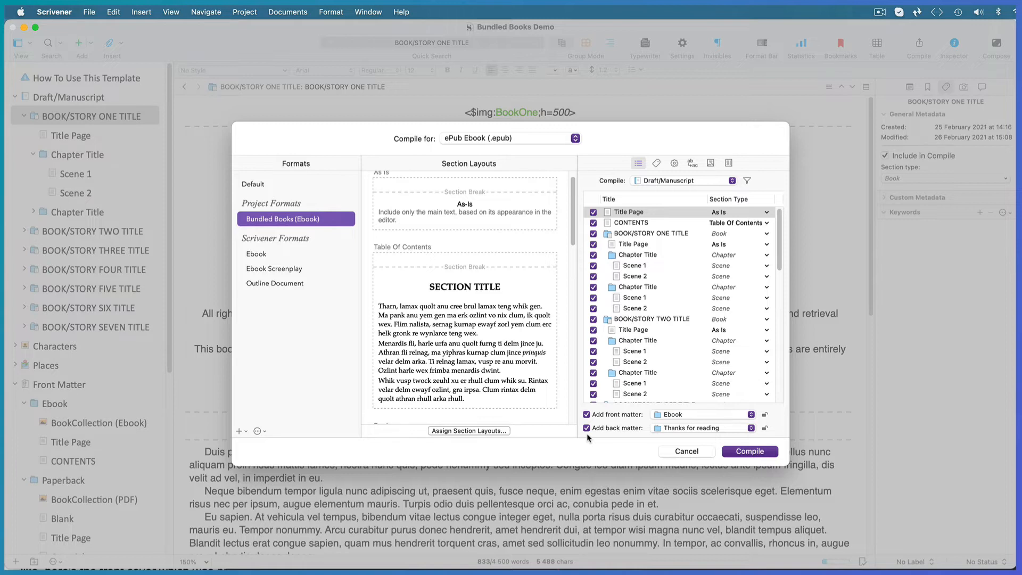
Choose the Ebook folder as the front matter and review the compile metadata, general options and replacements
click(751, 414)
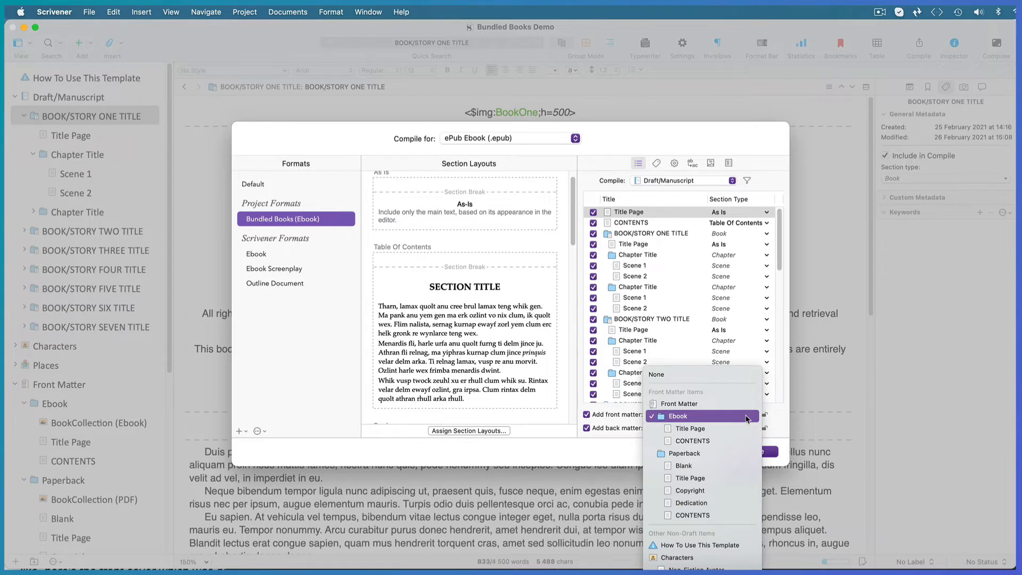
click(746, 418)
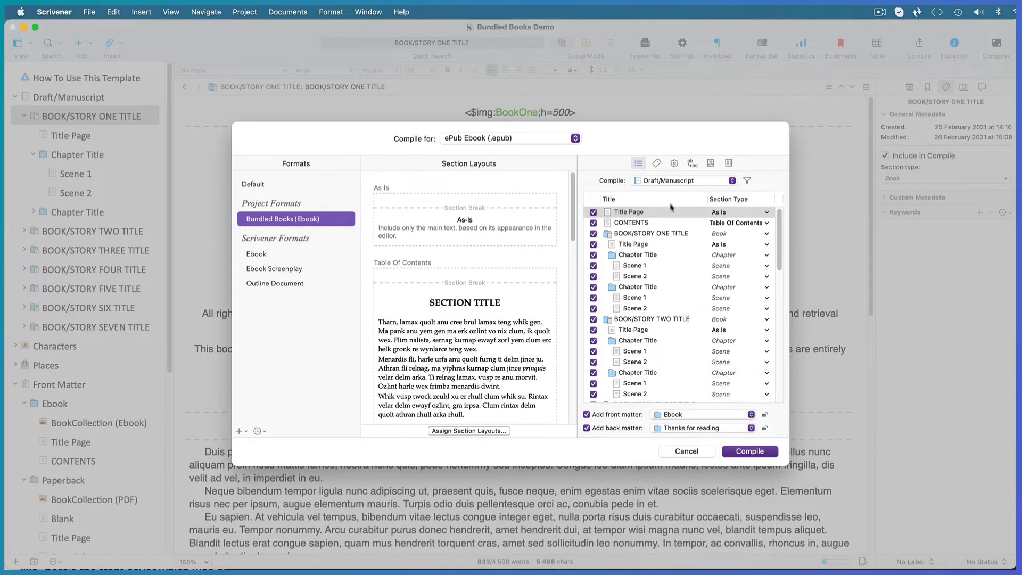
click(656, 163)
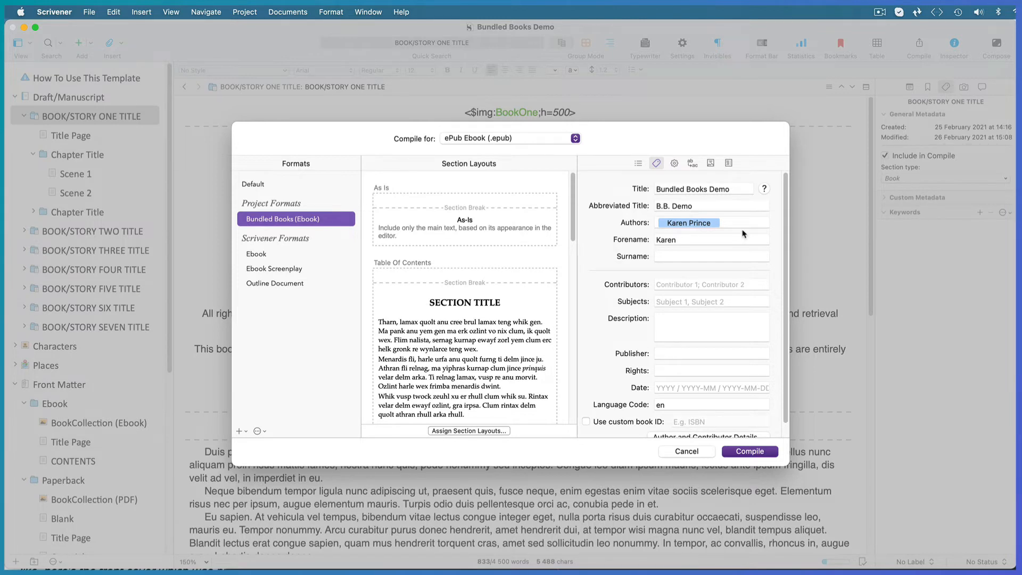
click(674, 163)
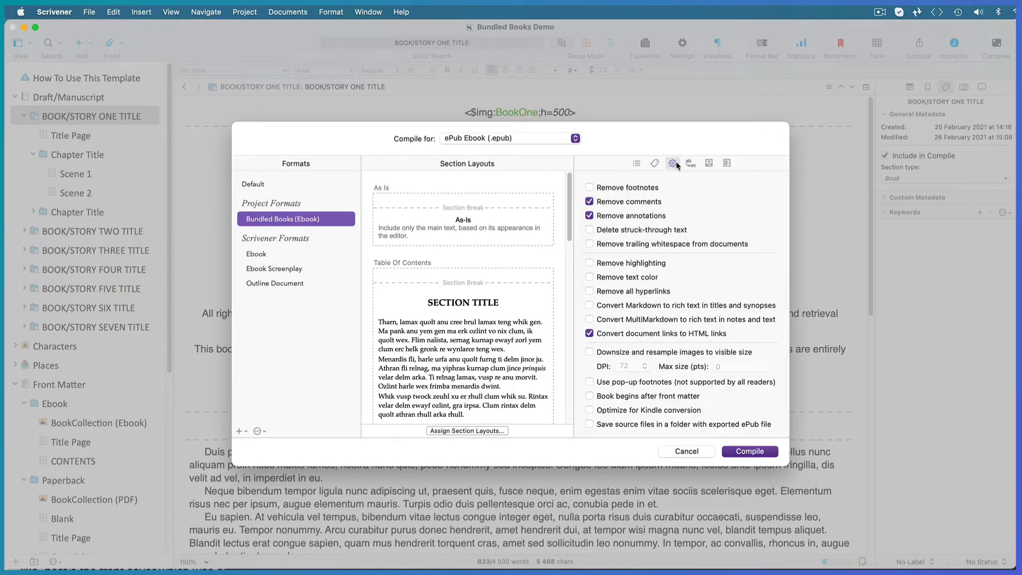
click(691, 164)
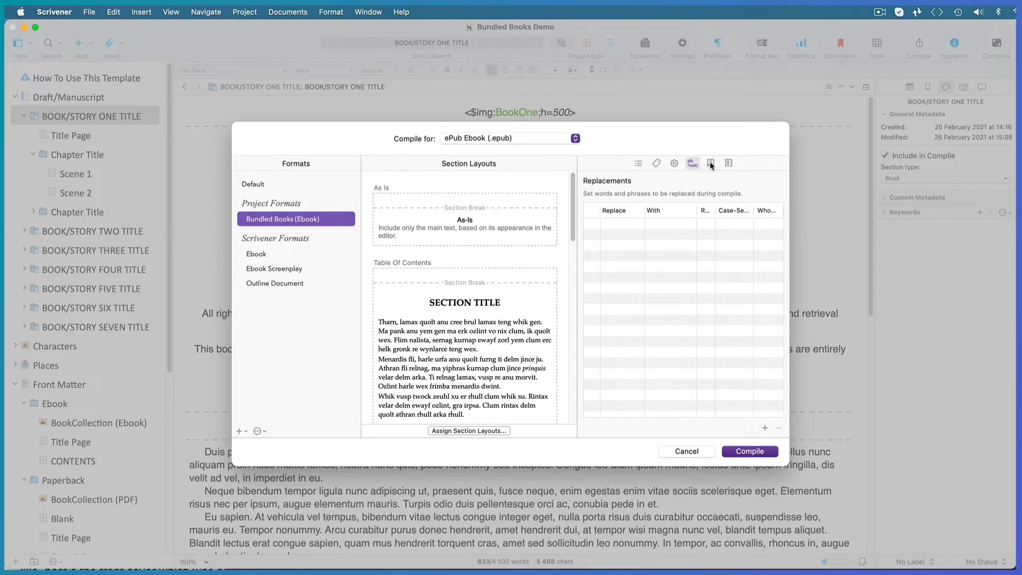
Set BookCollection (Ebook) as the cover image for the ePub
click(710, 163)
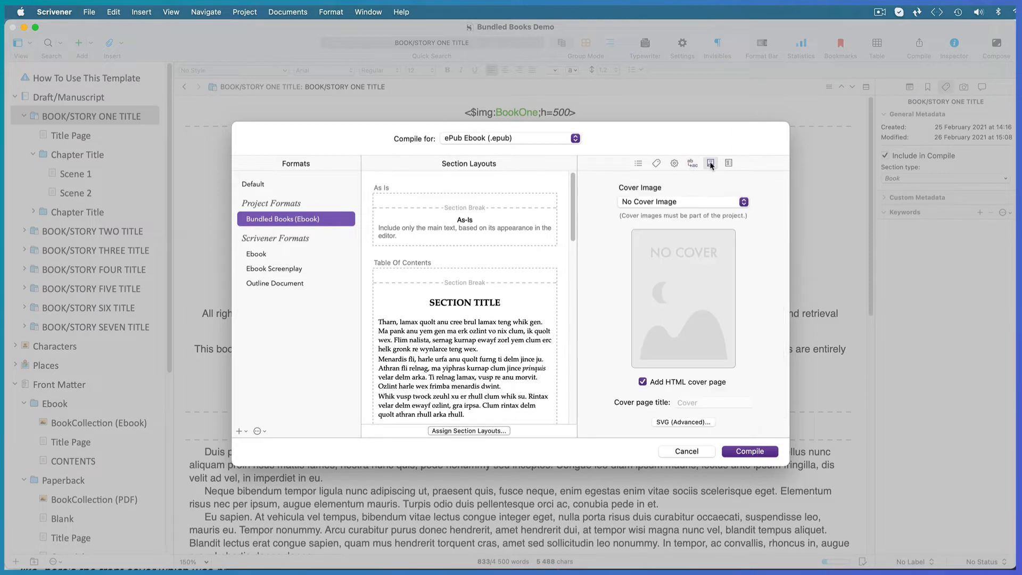
click(744, 202)
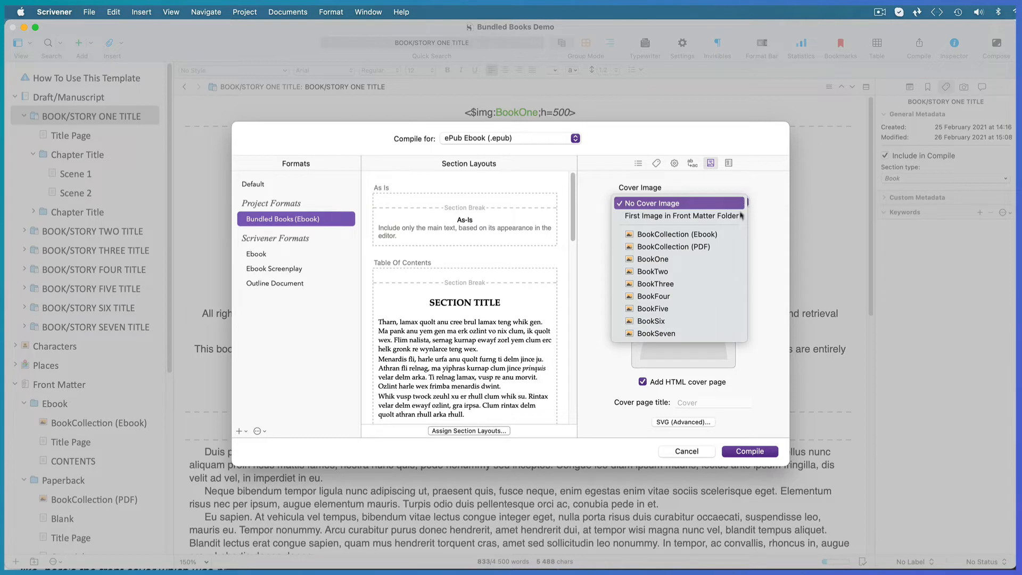
click(732, 236)
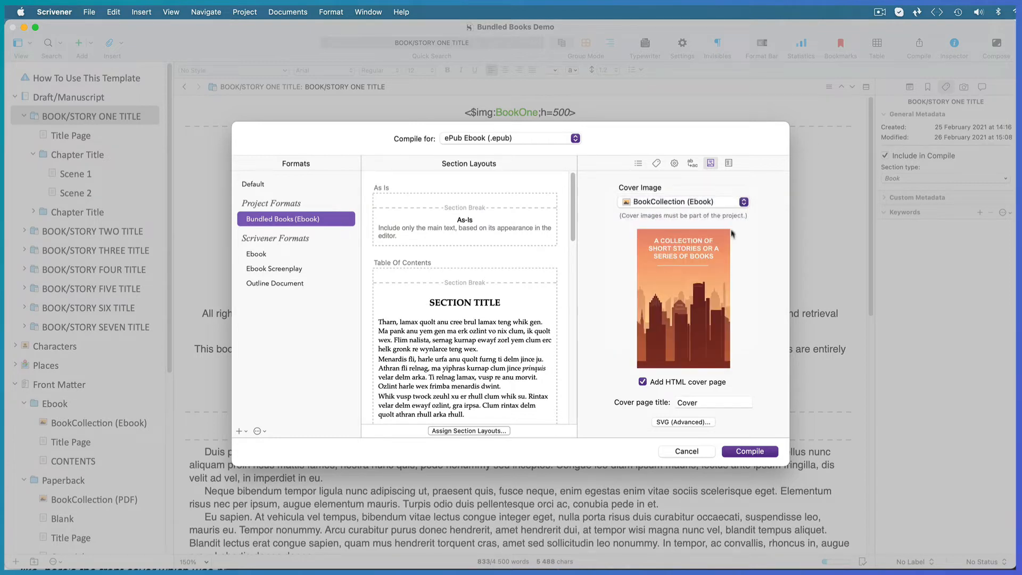
Check the table of contents options and export the ebook to the Desktop as Bundled Books Demo.epub, with opening in Books enabled
click(728, 163)
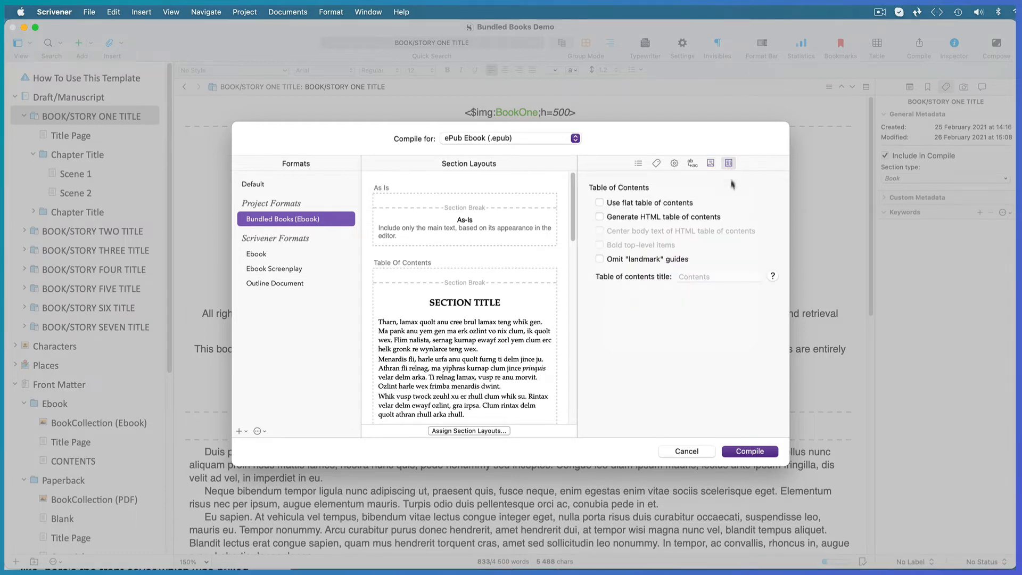
click(751, 452)
click(749, 450)
text(Bundled)
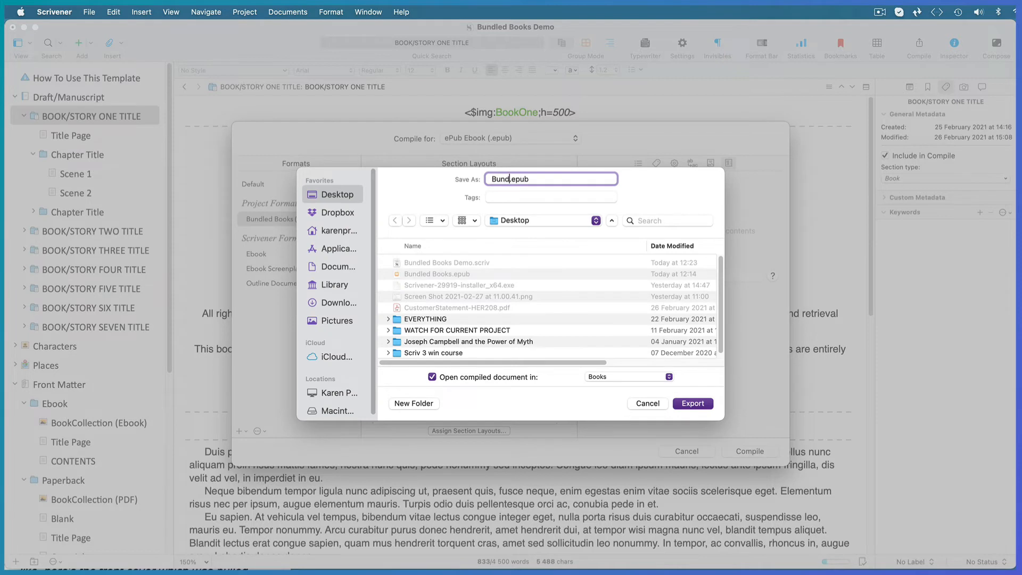
text( Books Dem)
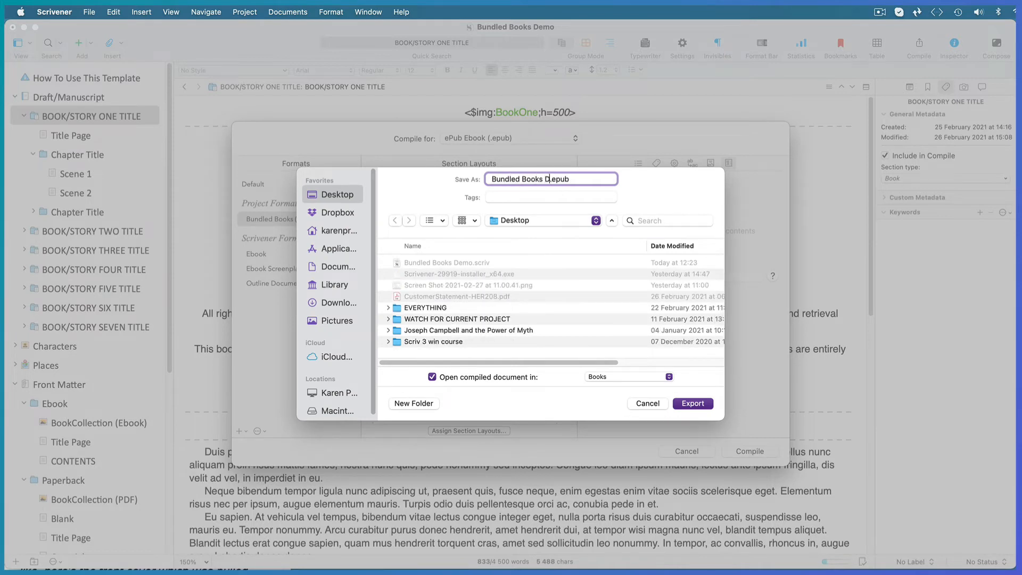
text(o)
click(693, 403)
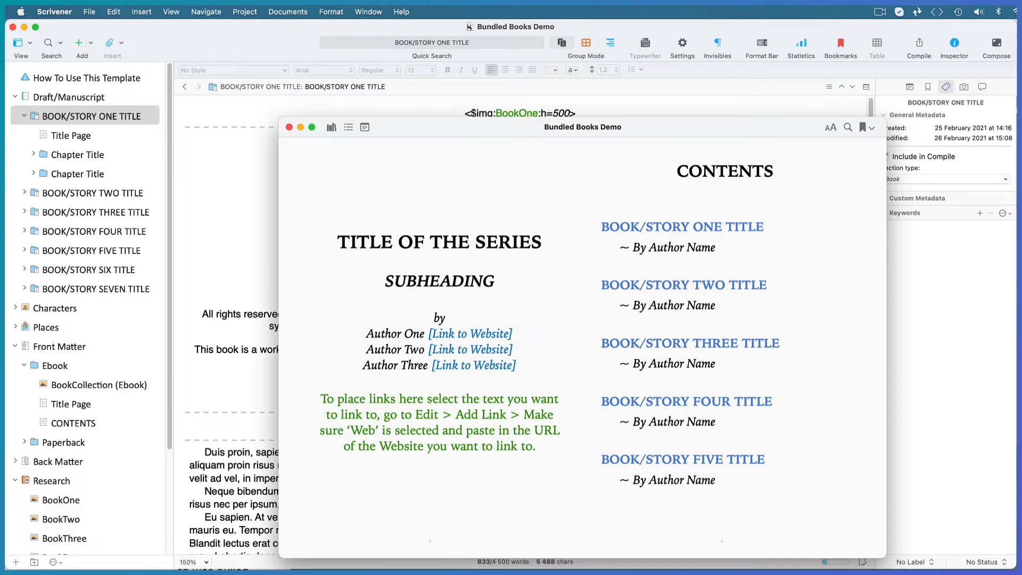
Check the compiled ebook's cover, title and contents pages, follow the BOOK/STORY SEVEN TITLE link, and return through CONTENTS to Book One
click(291, 347)
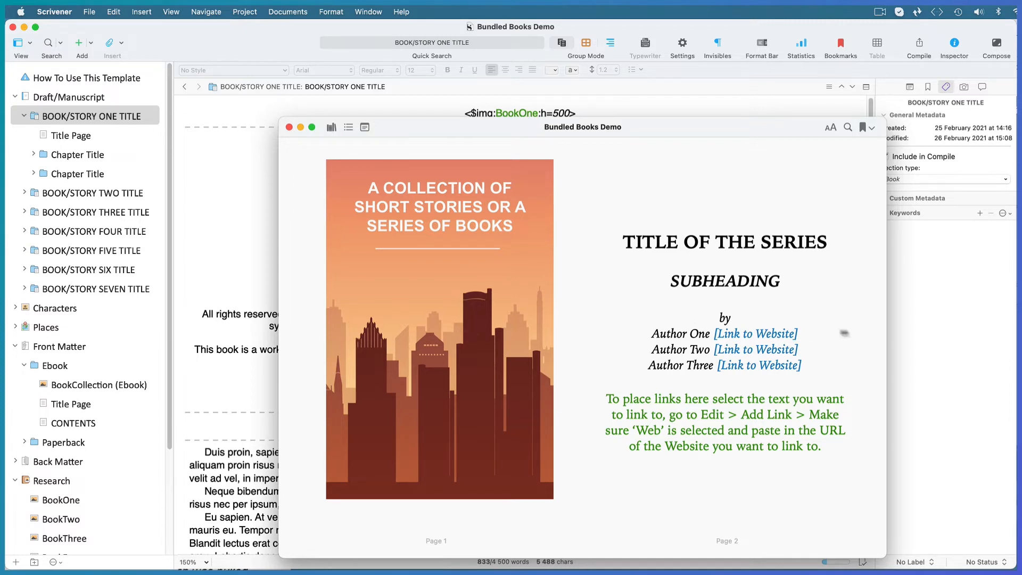
click(875, 348)
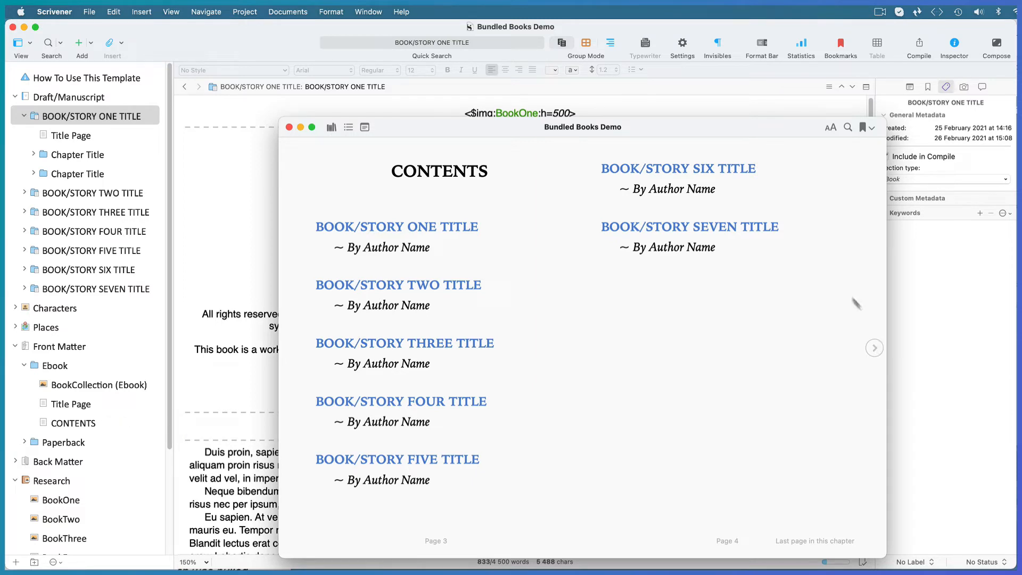
click(686, 227)
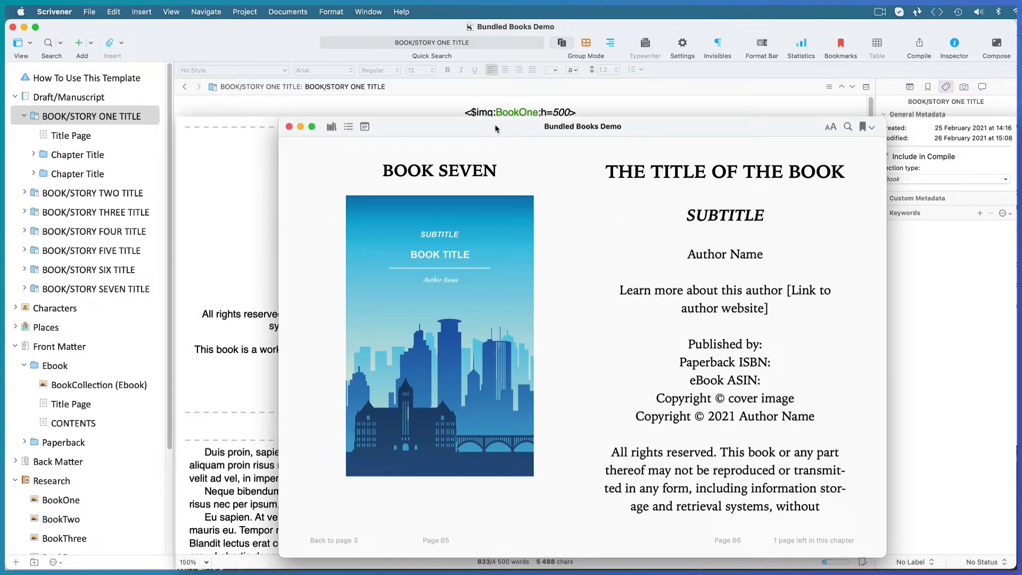
click(349, 126)
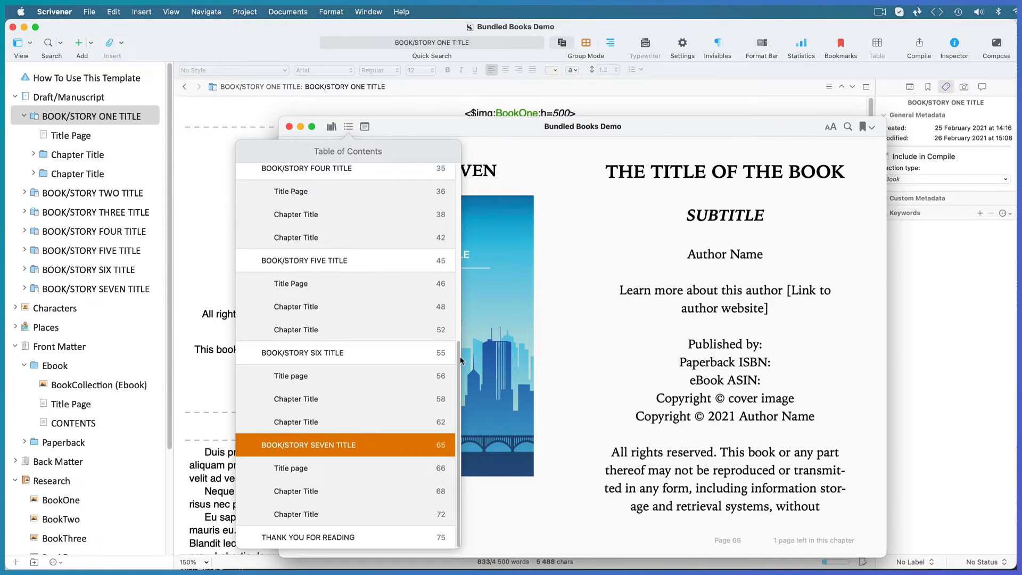
drag(459, 360, 501, 169)
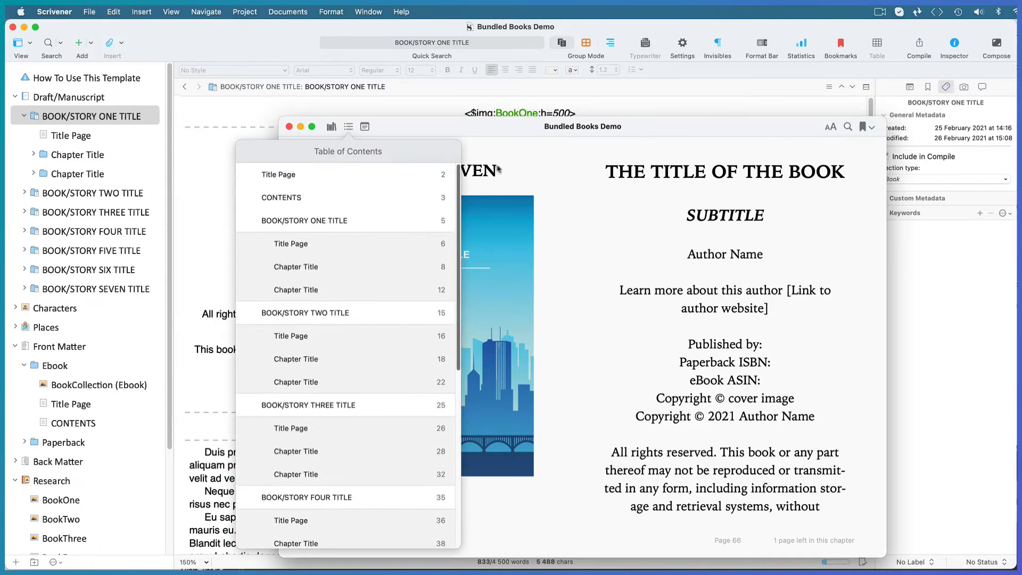
click(296, 200)
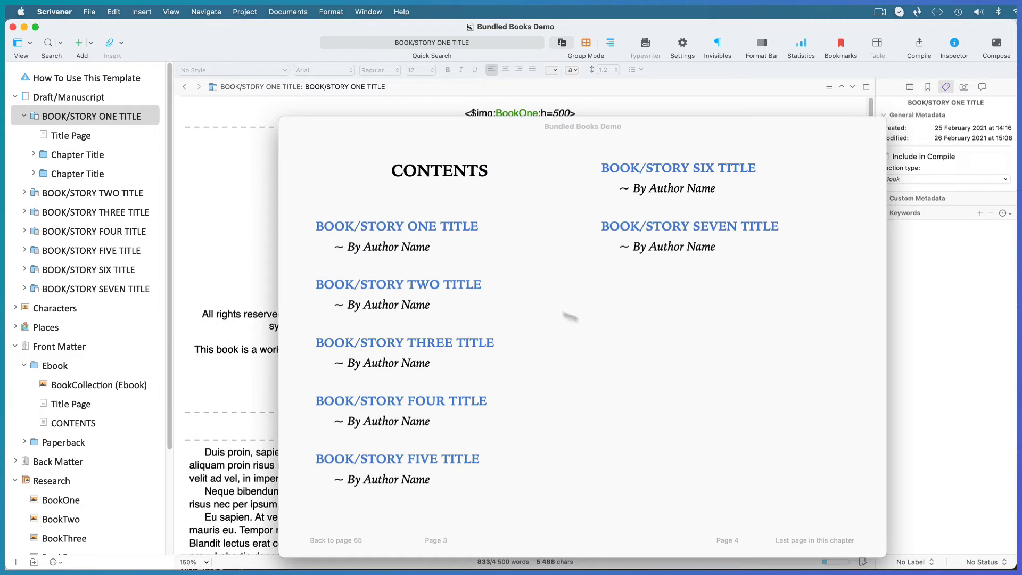
click(873, 349)
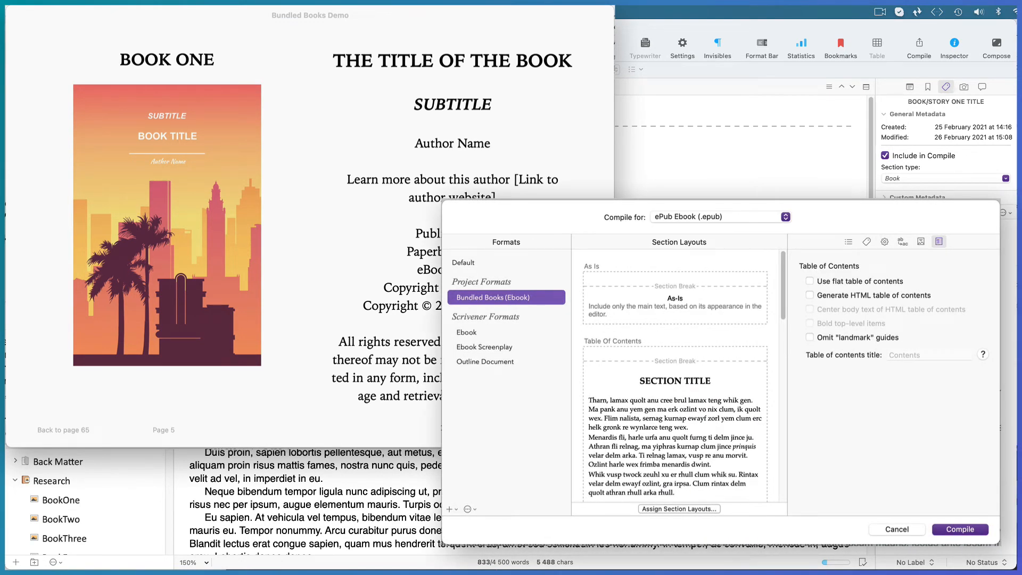
Open the Bundled Books (Ebook) format for editing and examine the title prefix code of the Part Number (Bordered) layout
click(474, 509)
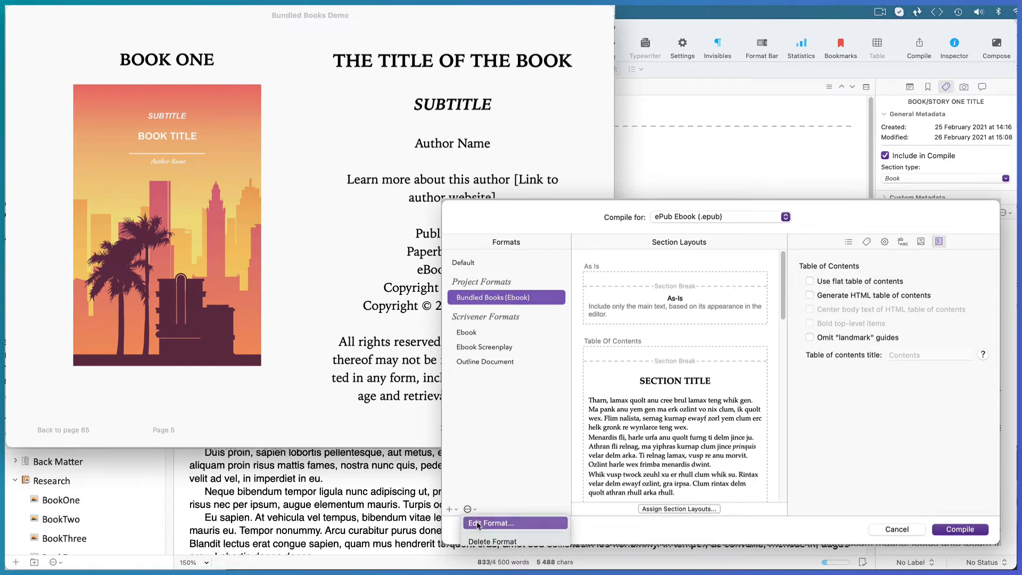
click(478, 523)
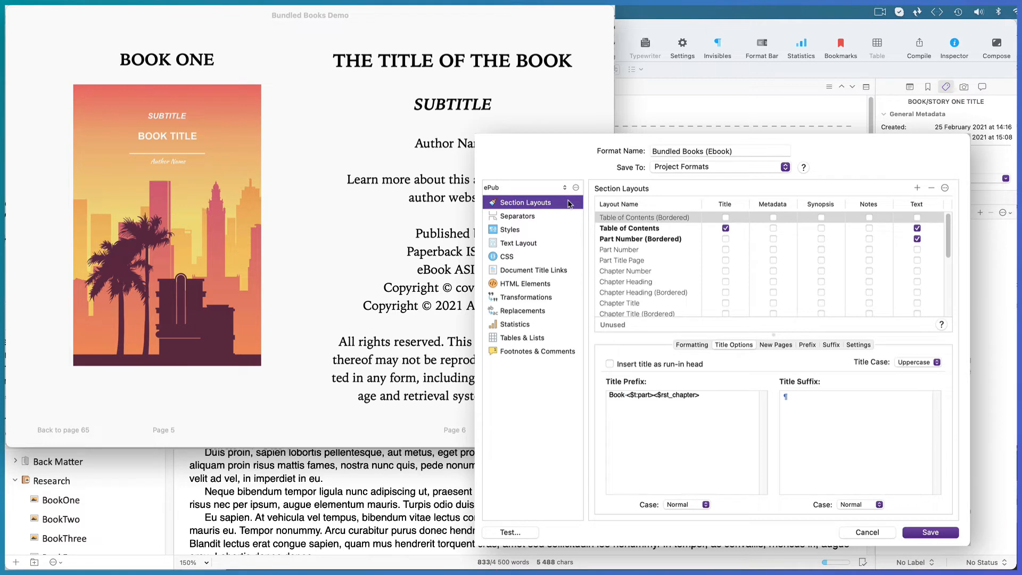
click(690, 241)
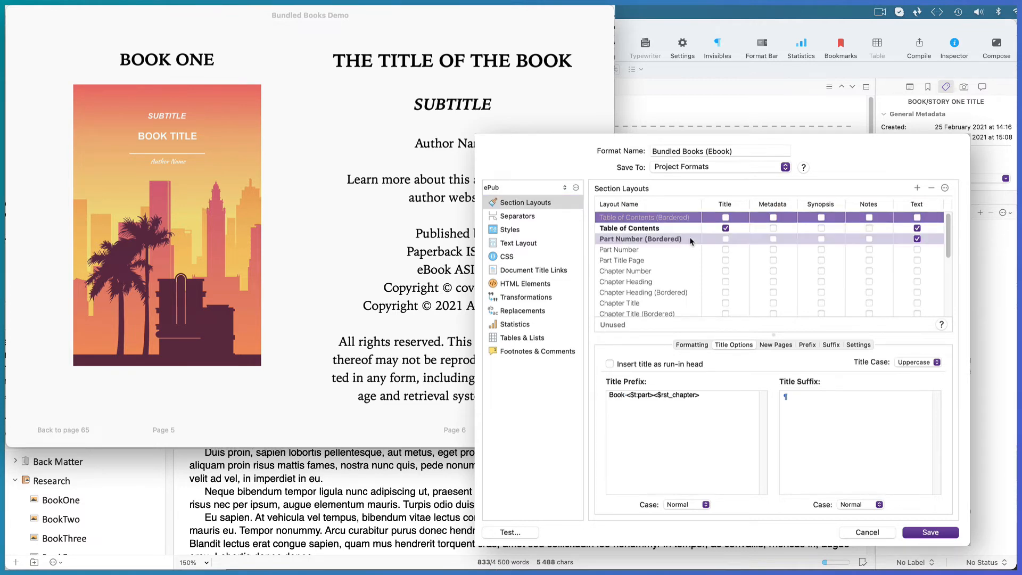
click(738, 347)
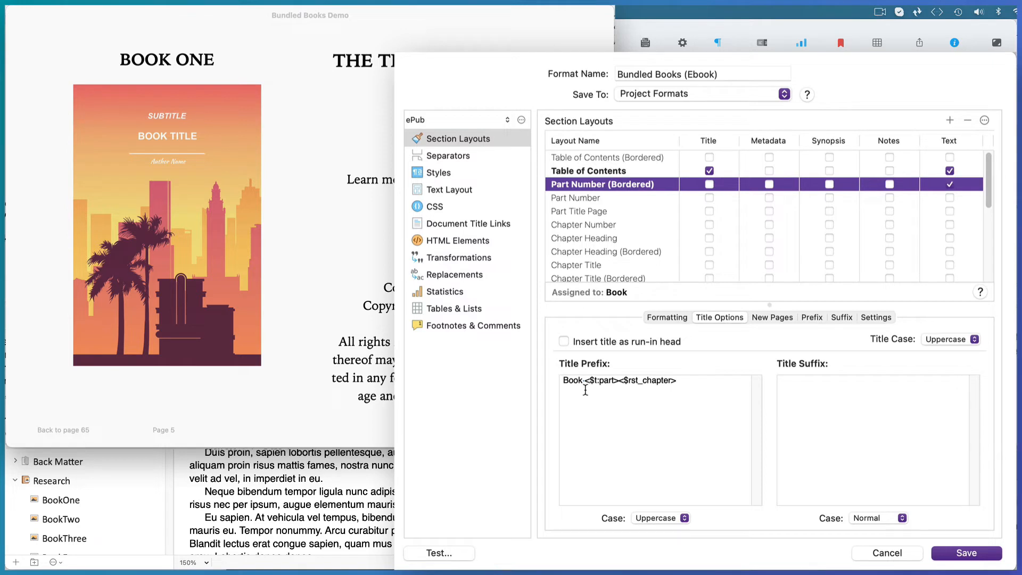
drag(584, 381, 560, 381)
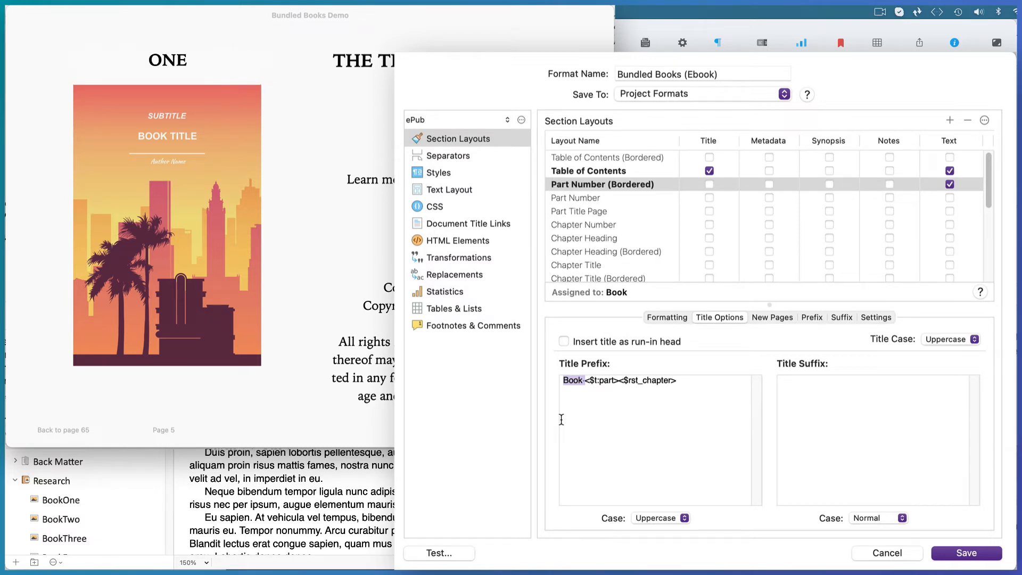
click(578, 406)
drag(619, 380, 562, 380)
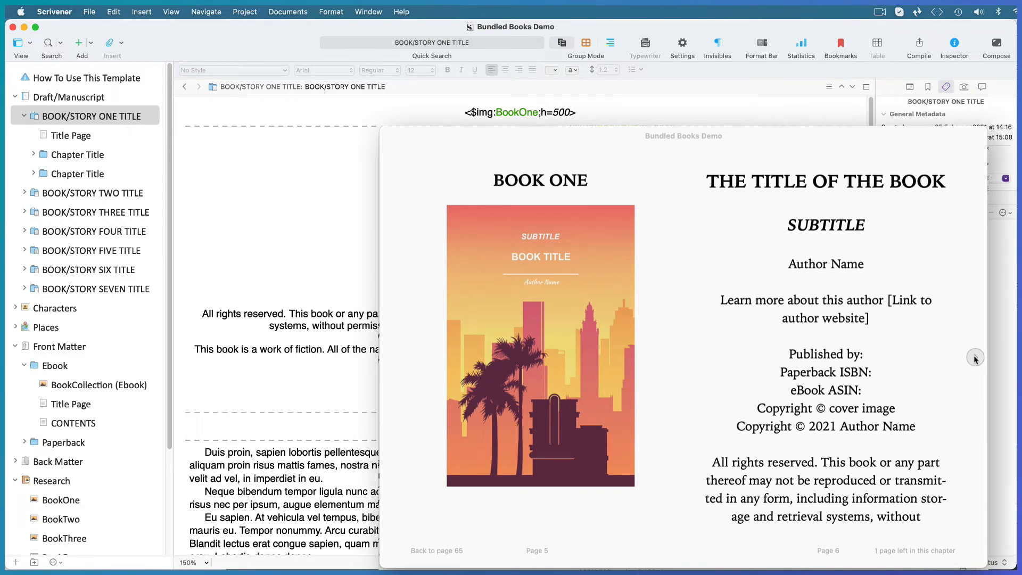
View the ebook's first chapter page and clear the title prefix of the Chapter with Title layout in the Bundled Books (Ebook) format
click(974, 358)
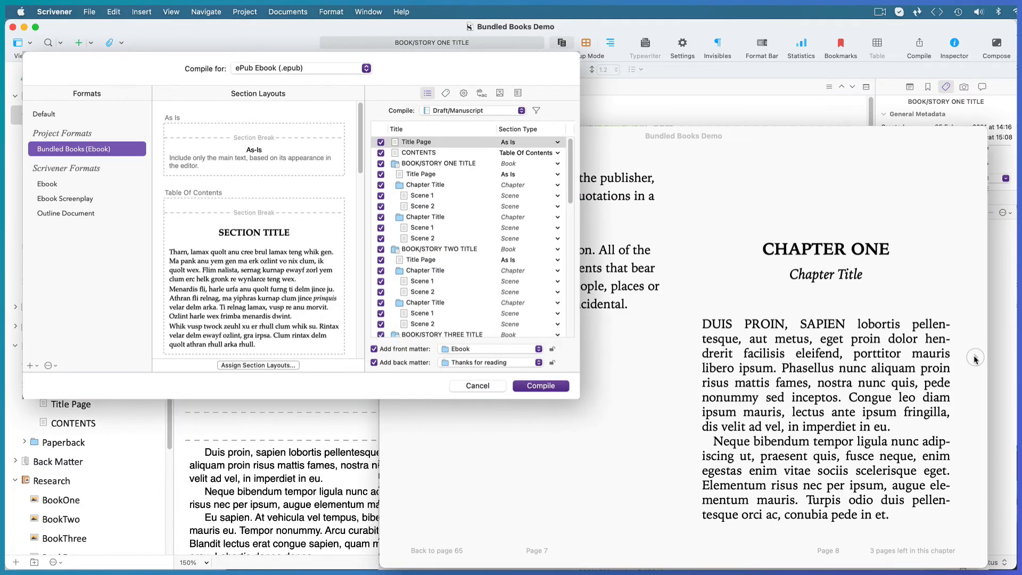
click(49, 366)
click(56, 378)
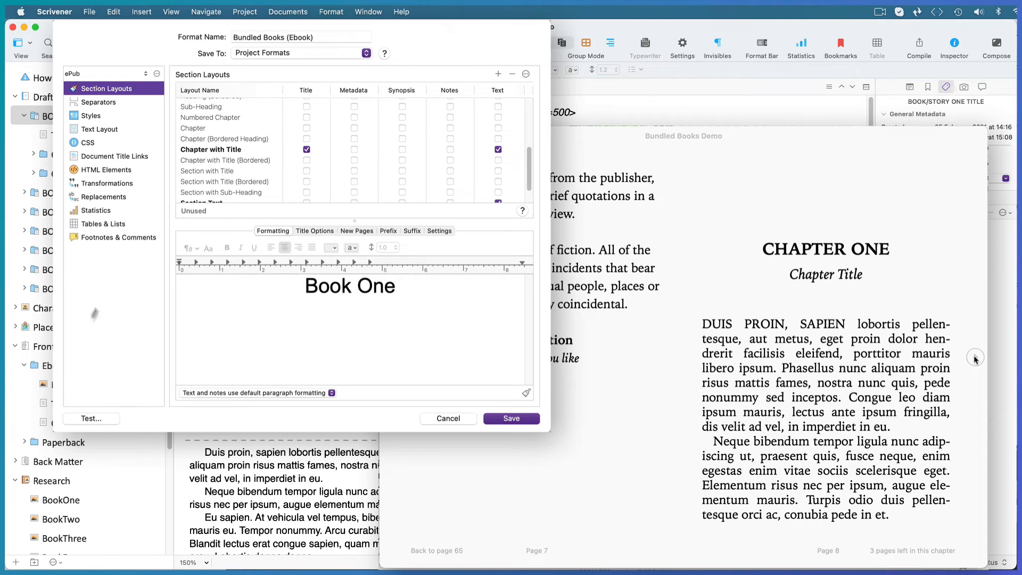
click(253, 151)
click(253, 151)
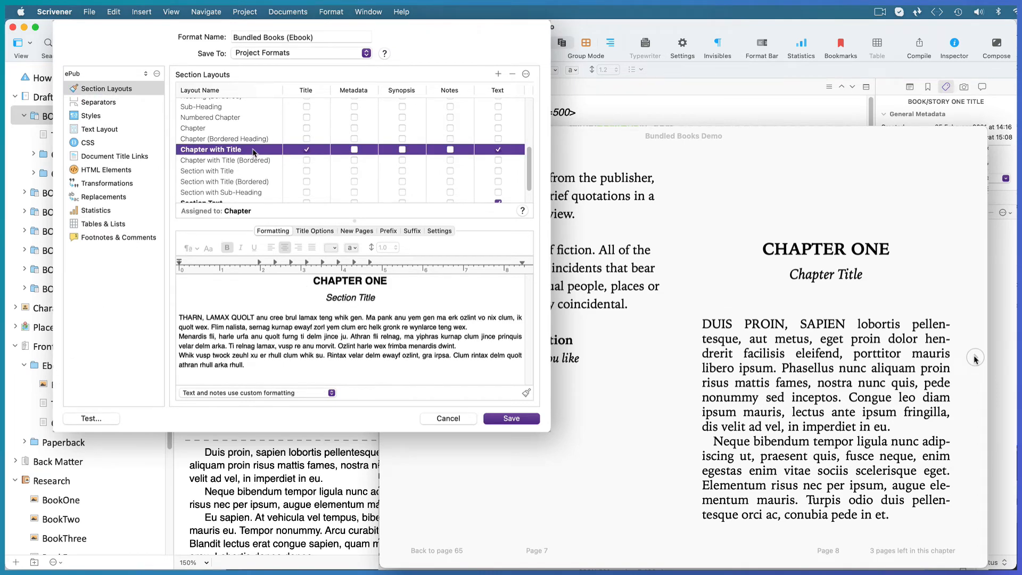
click(313, 232)
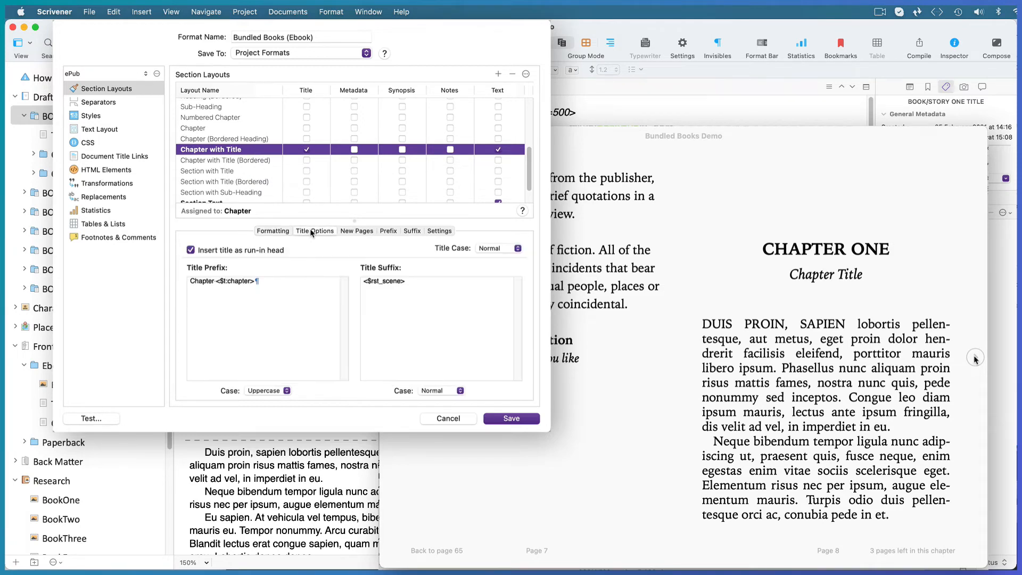
click(239, 283)
triple_click(239, 283)
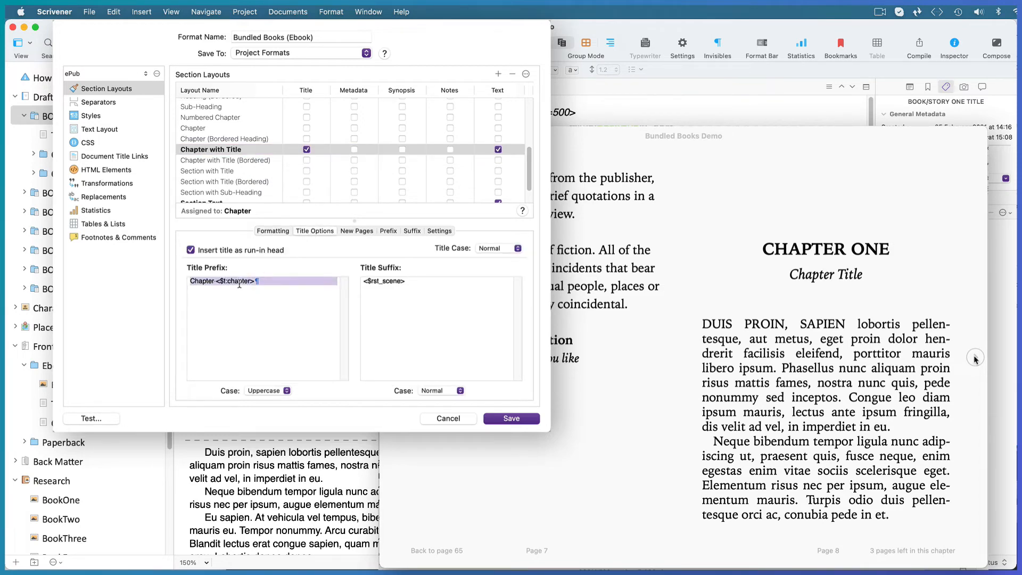
key(BackSpace)
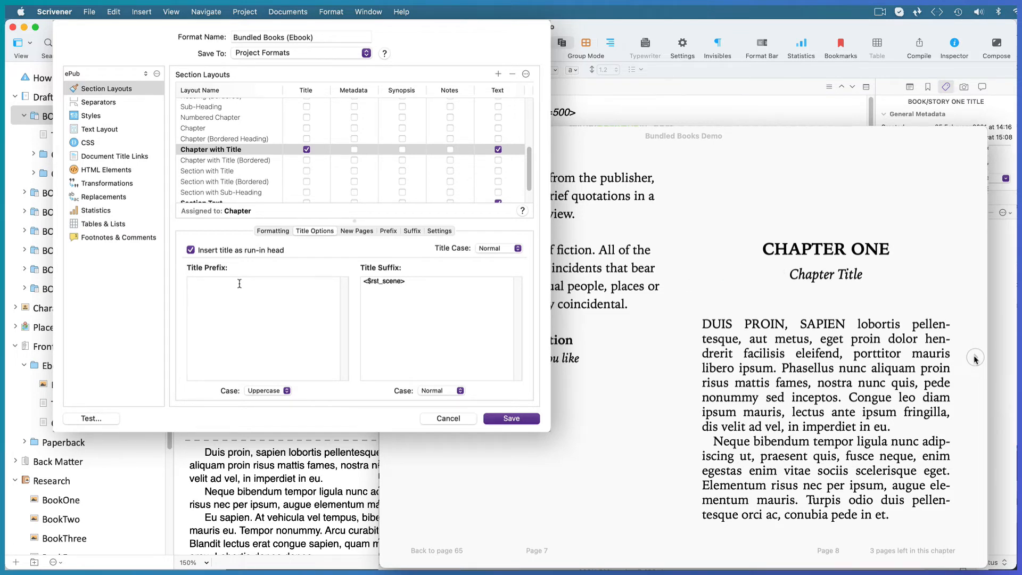
Set the section title's font size to 20 in the formatting of the Chapter with Title layout
click(273, 231)
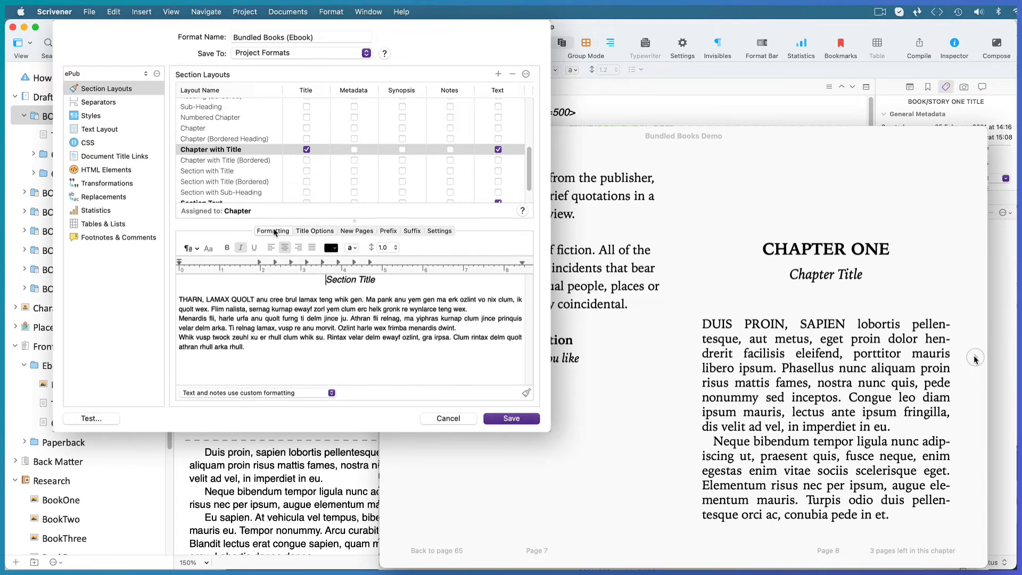
triple_click(347, 280)
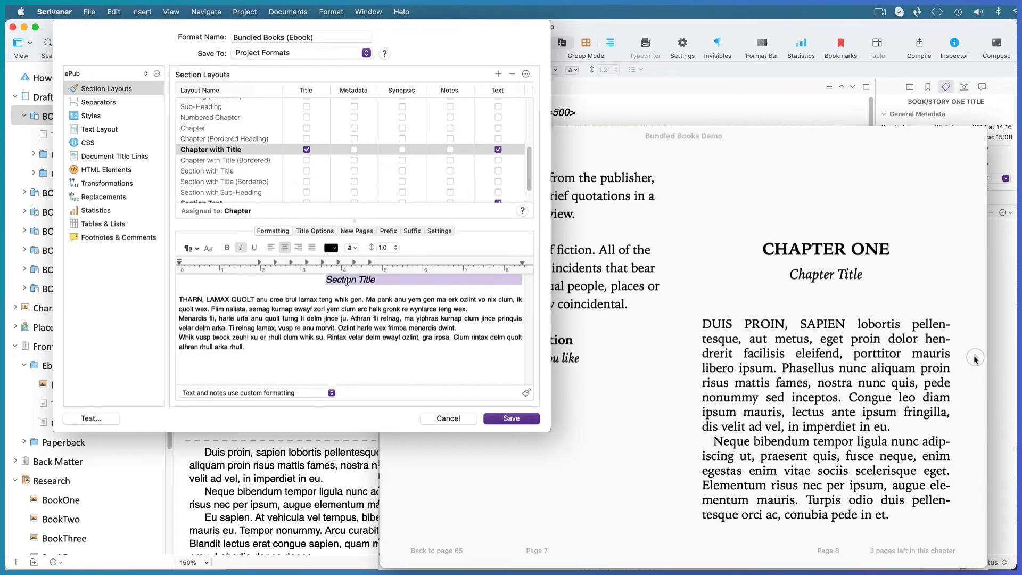
click(208, 249)
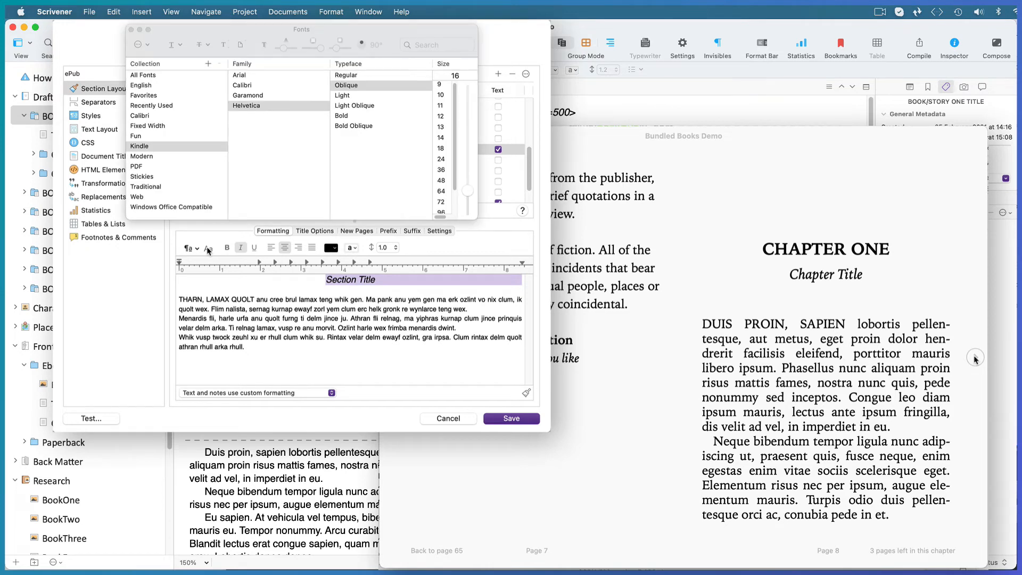
click(460, 76)
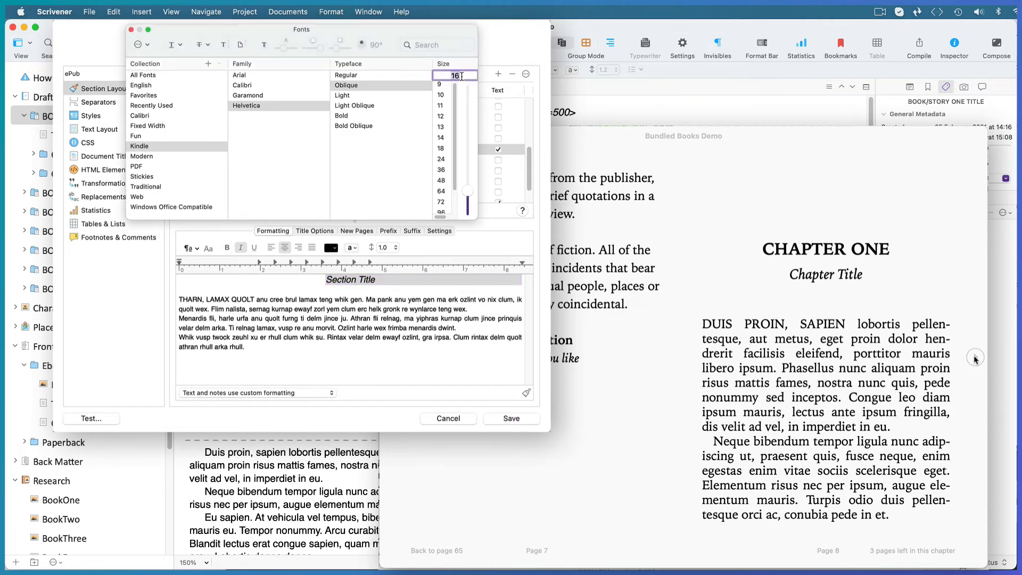
text(20)
key(Return)
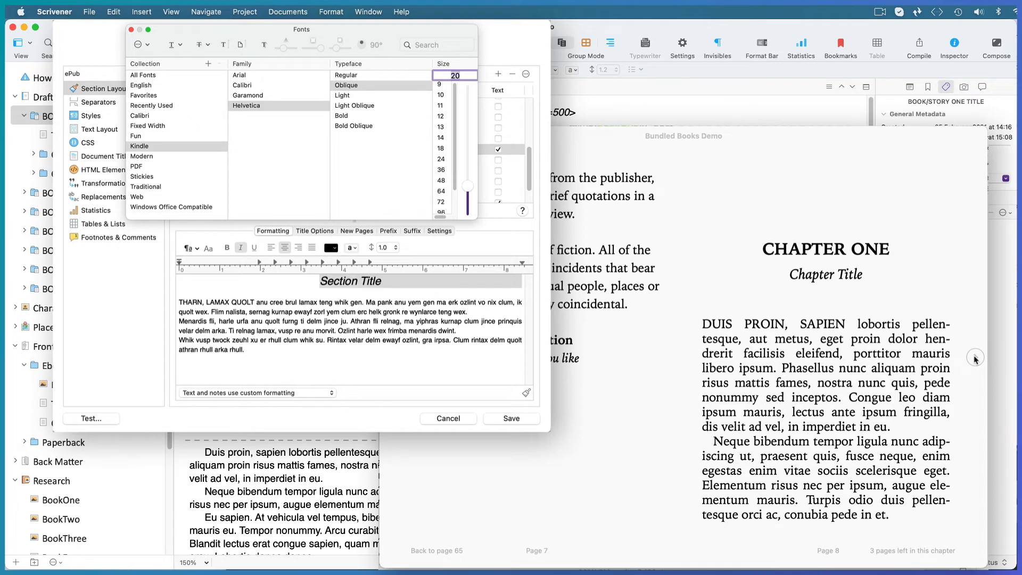
click(131, 31)
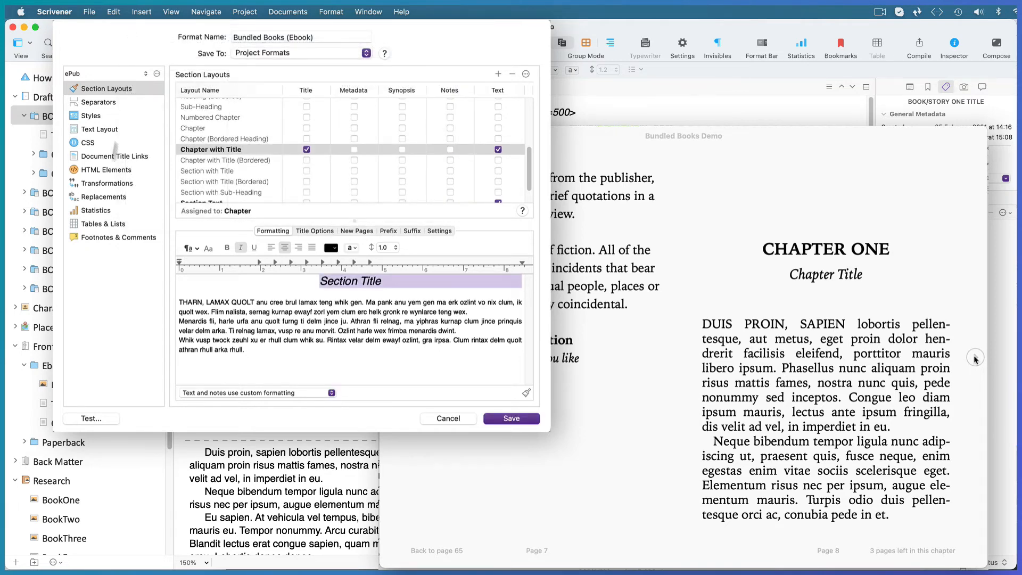
Test-compile the edited format to the Desktop as Bundled Books Demo.epub, replacing the existing file and opening it in Books
click(93, 418)
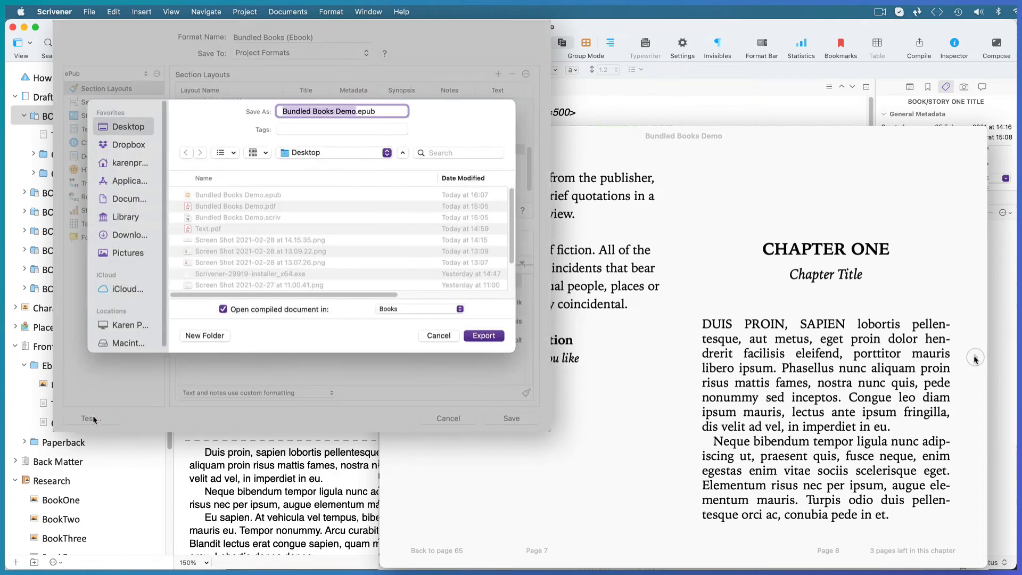
click(483, 335)
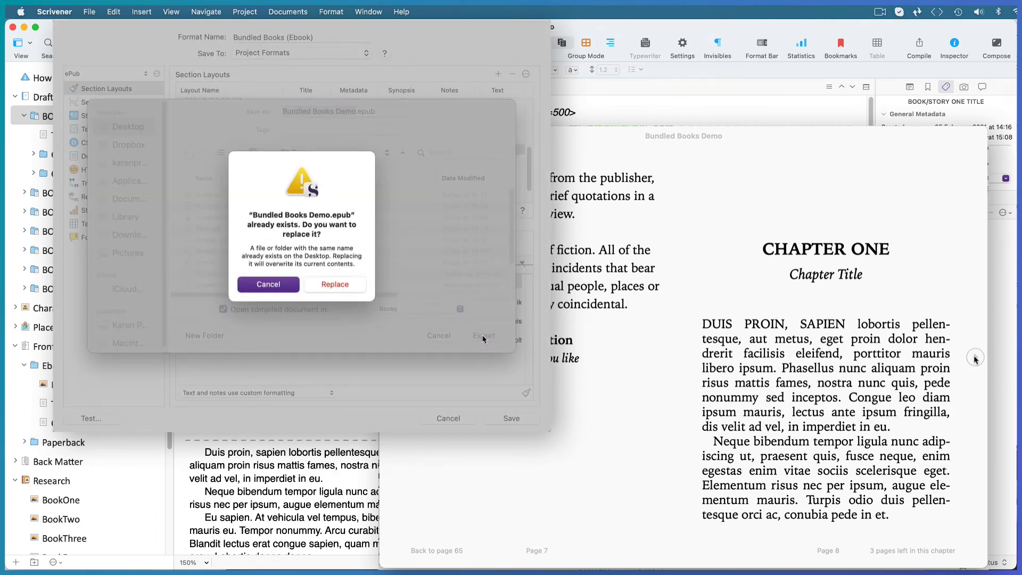
click(334, 285)
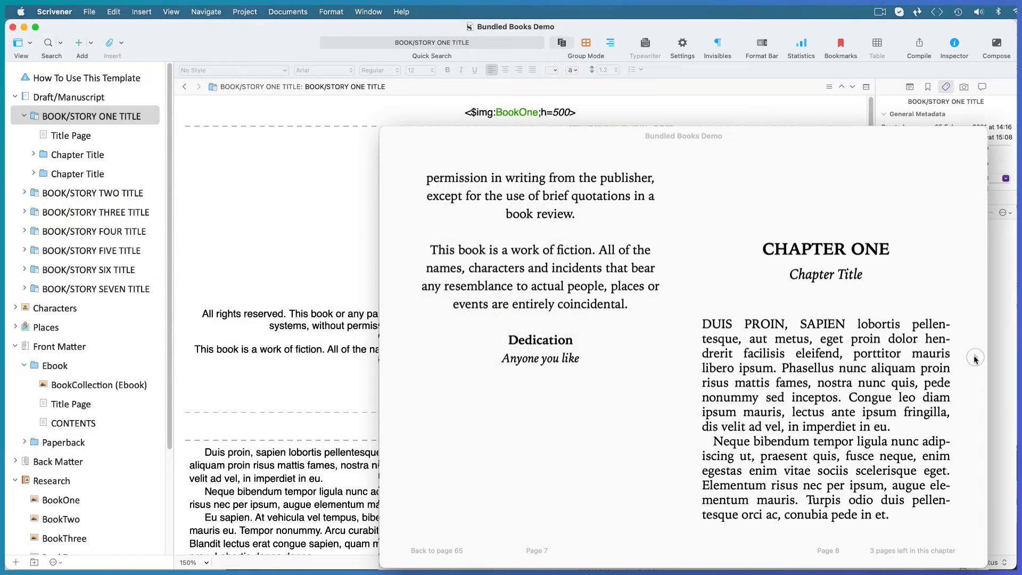
Page through the ebook from Chapter One to the Book Two cover and title page
click(974, 358)
click(975, 358)
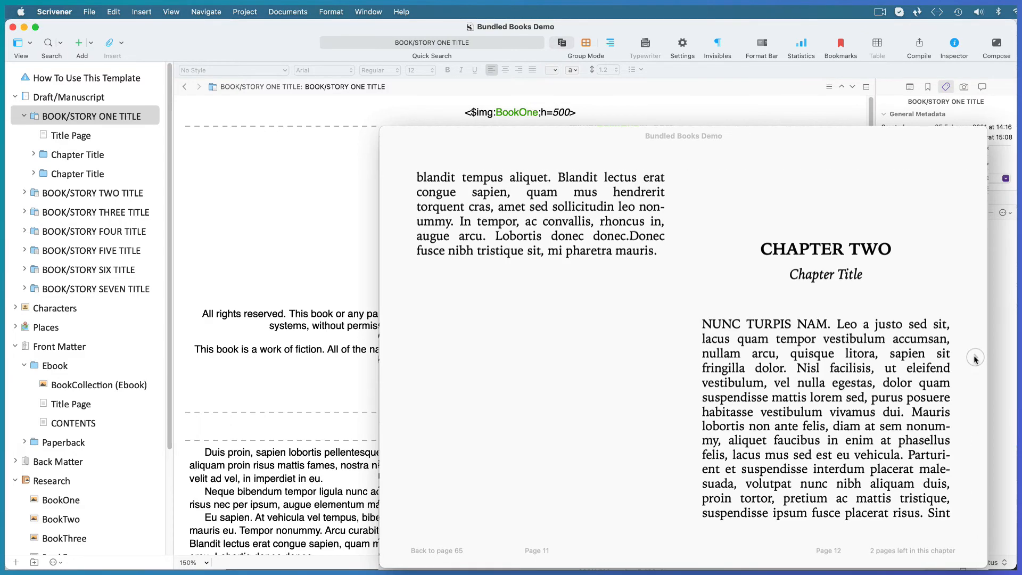
click(975, 357)
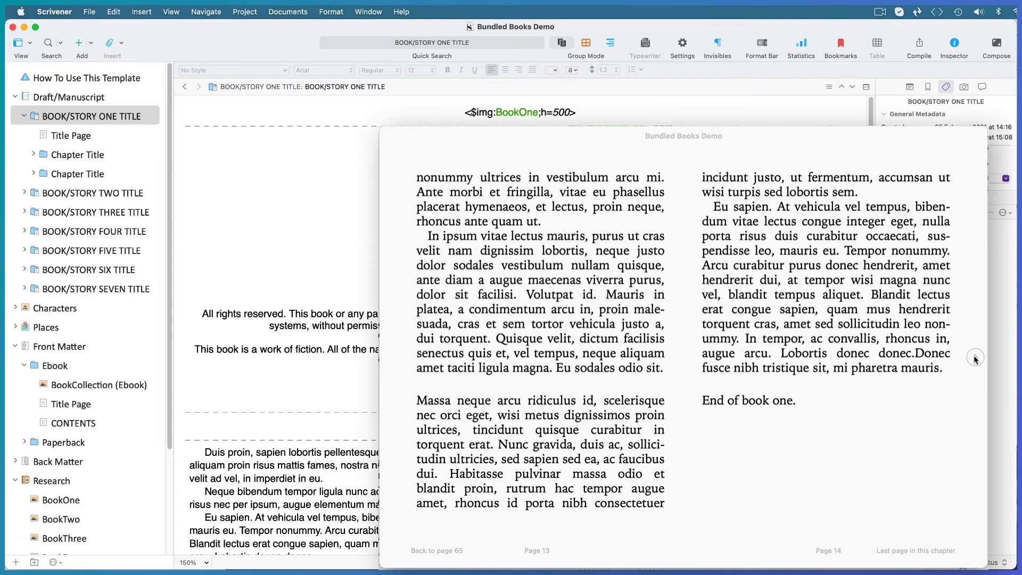
click(975, 358)
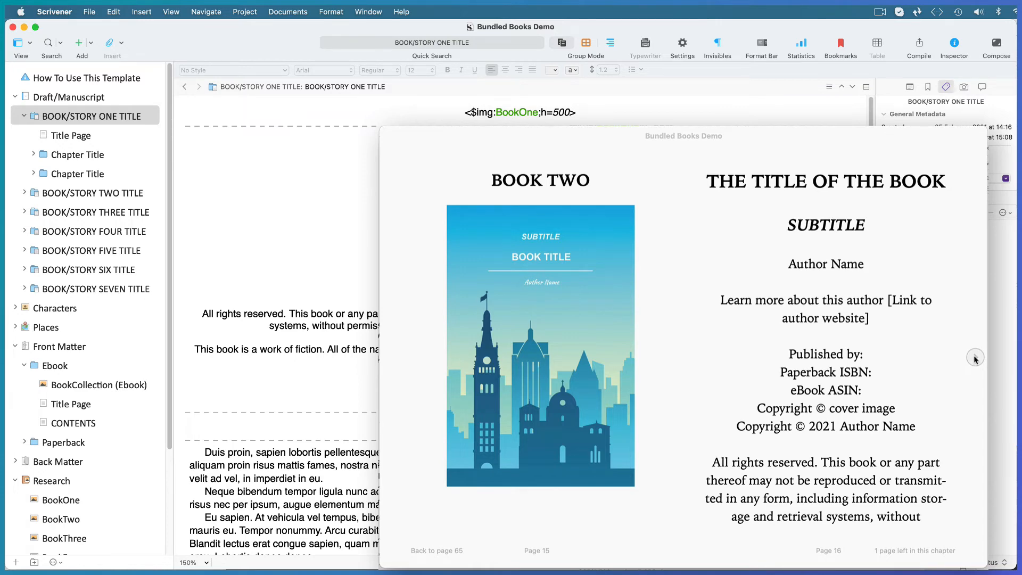
click(974, 358)
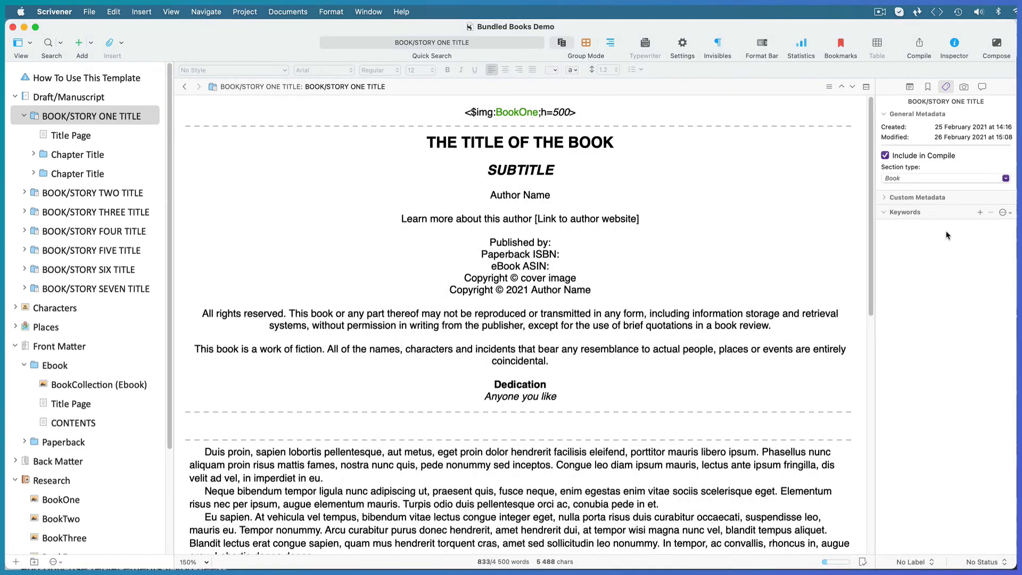
Open the compile settings, set the output to PDF with the Bundled Books (Paperback) format, and keep the Paperback folder as front matter
click(919, 45)
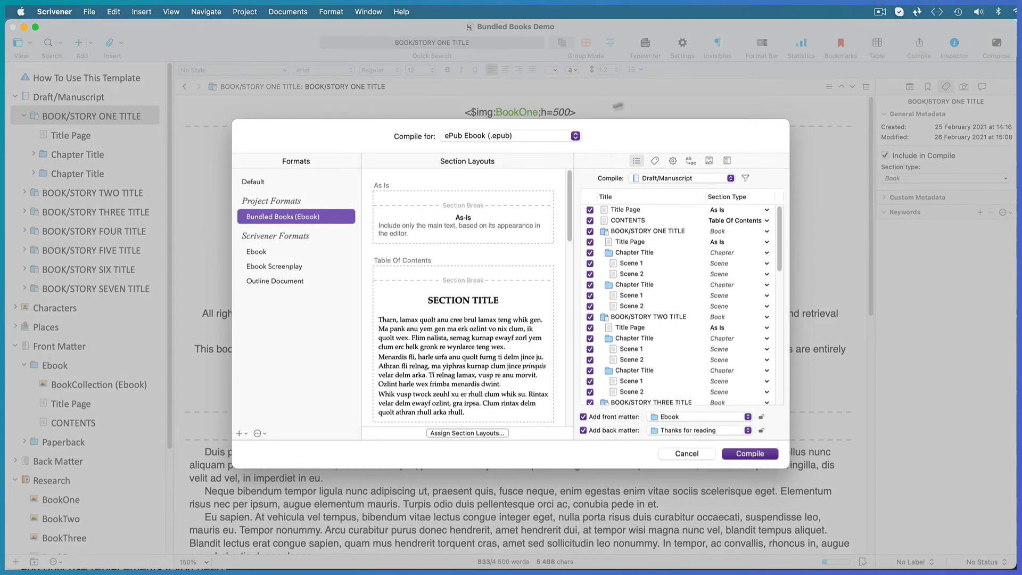
click(576, 137)
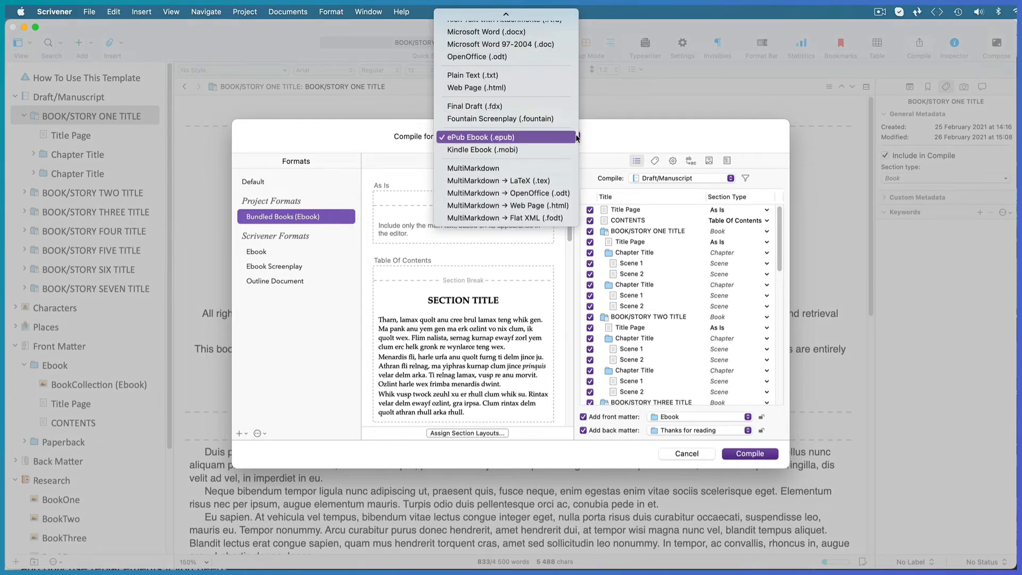
scroll(574, 133, up, 2)
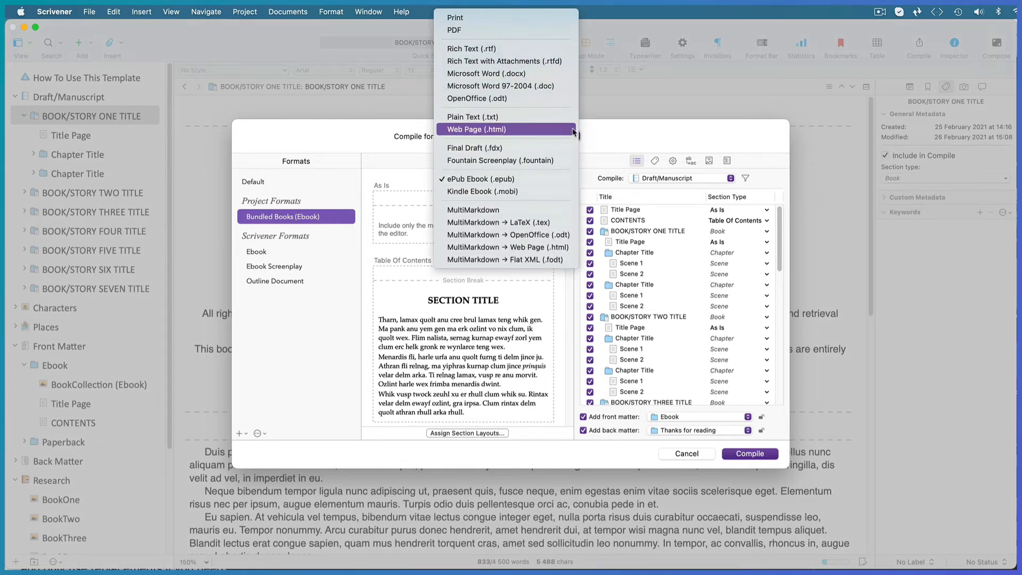
click(489, 19)
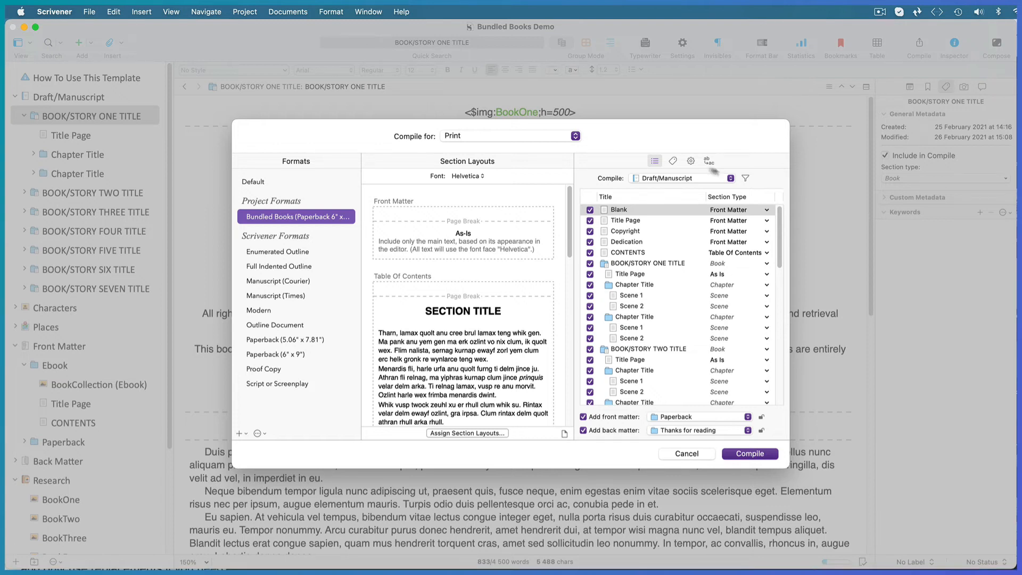
click(576, 136)
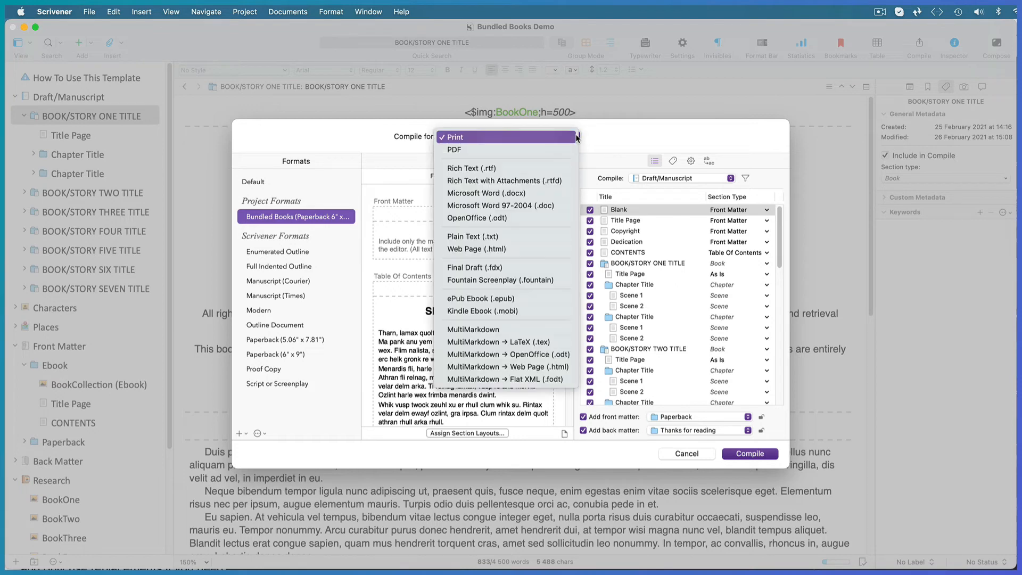
click(541, 149)
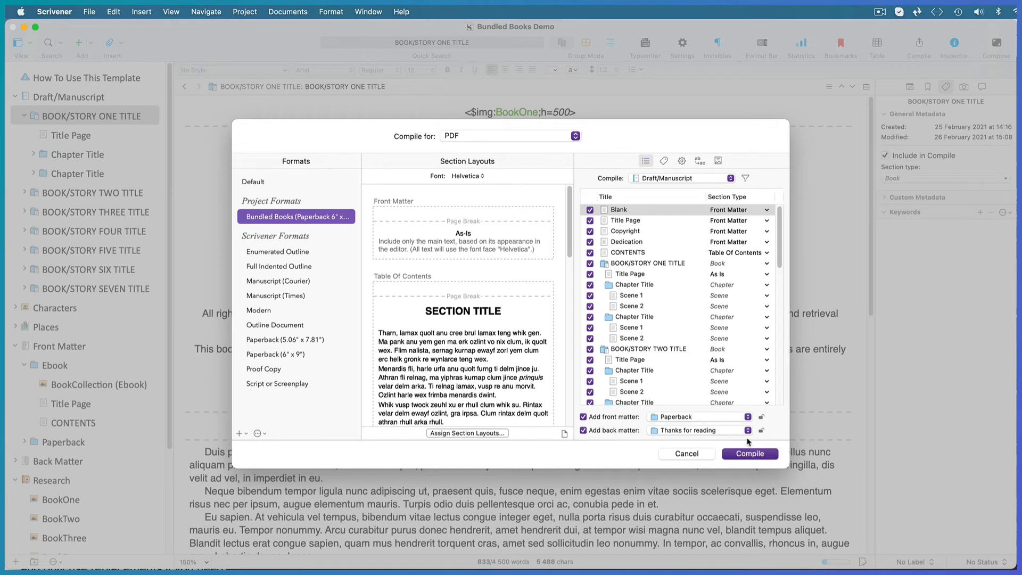
click(747, 417)
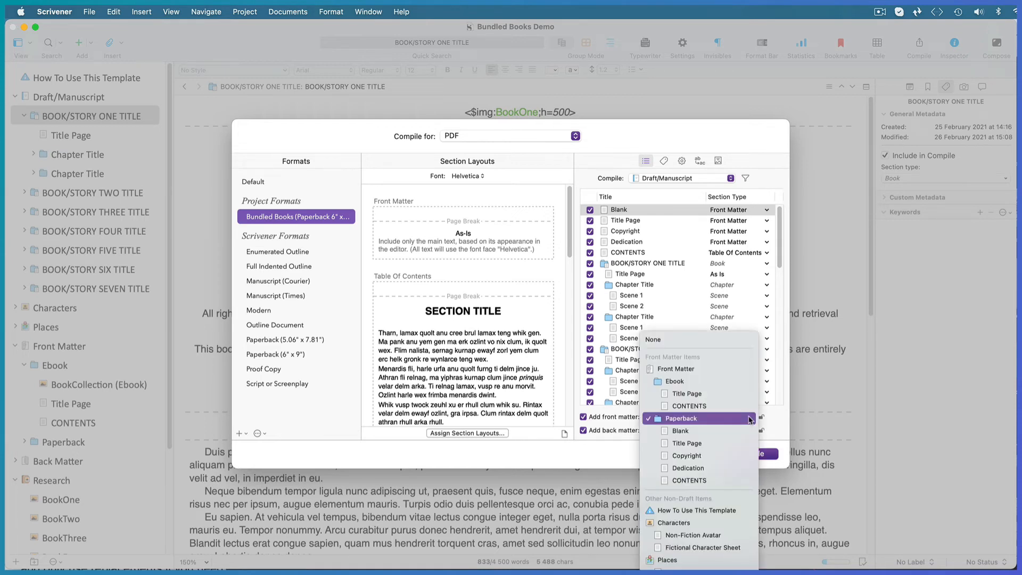
click(748, 418)
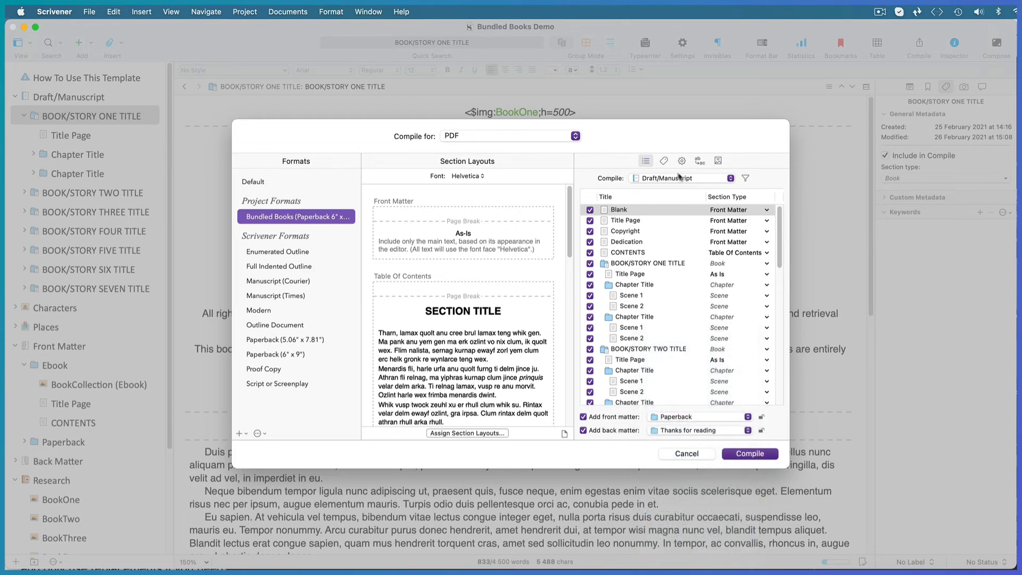
Review the PDF's metadata, general options and replacements, and set the cover image to BookCollection (PDF)
click(663, 160)
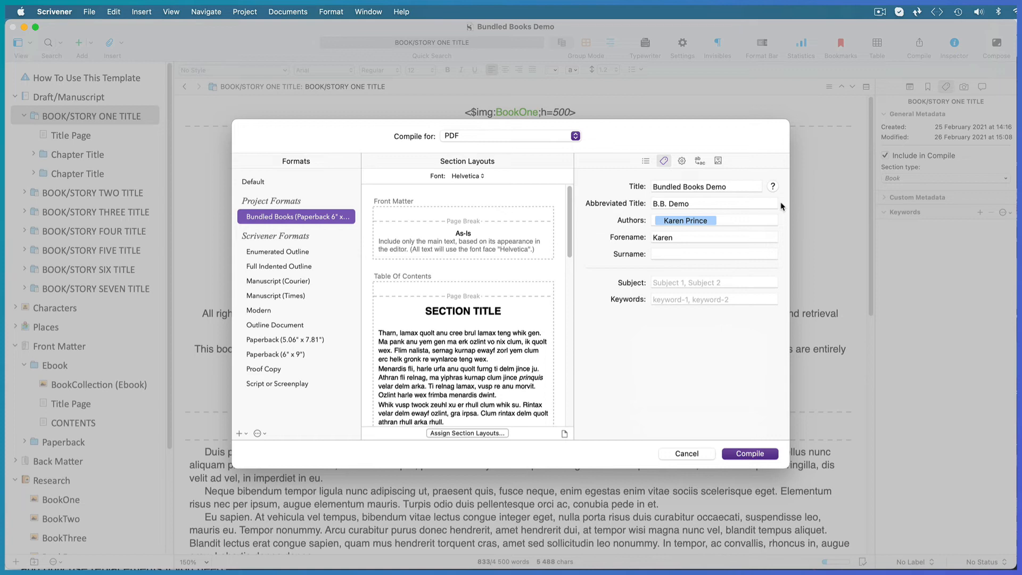
click(682, 161)
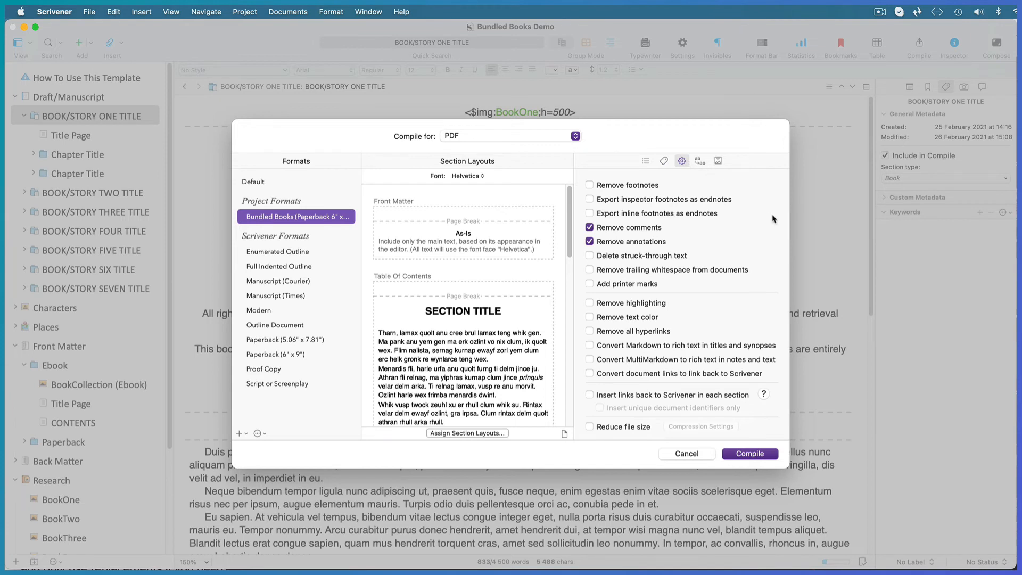
click(698, 160)
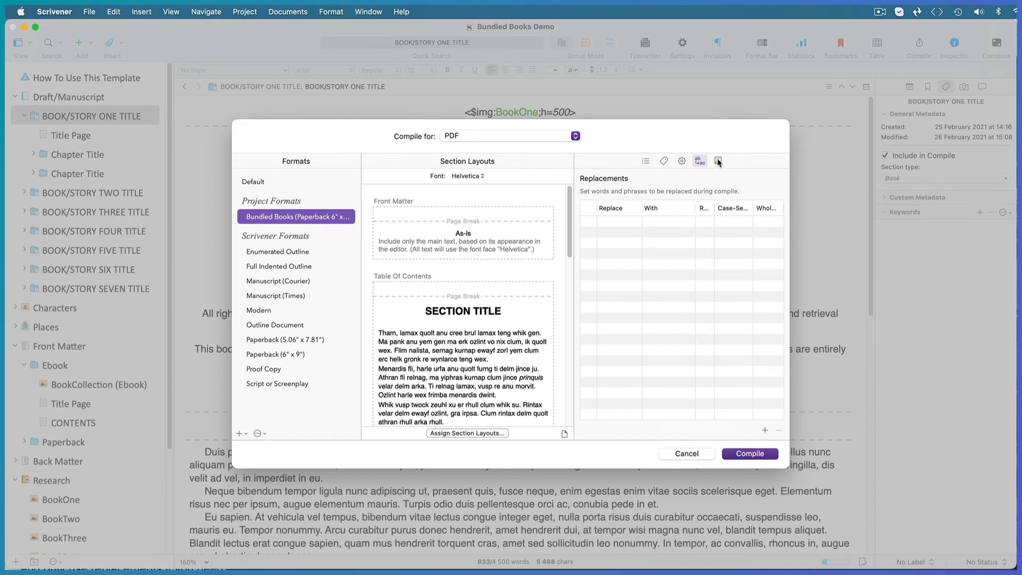
click(717, 161)
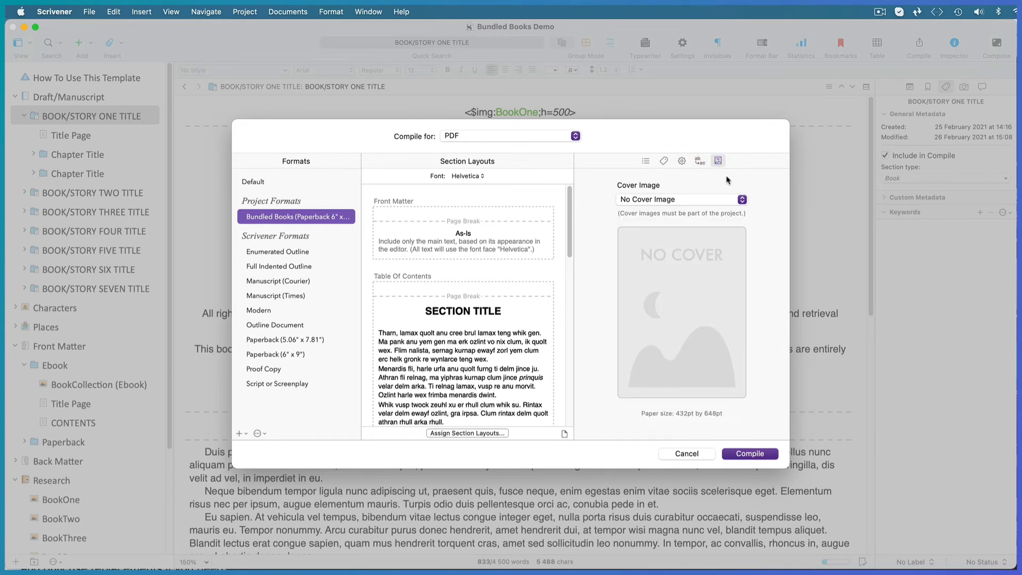
click(742, 201)
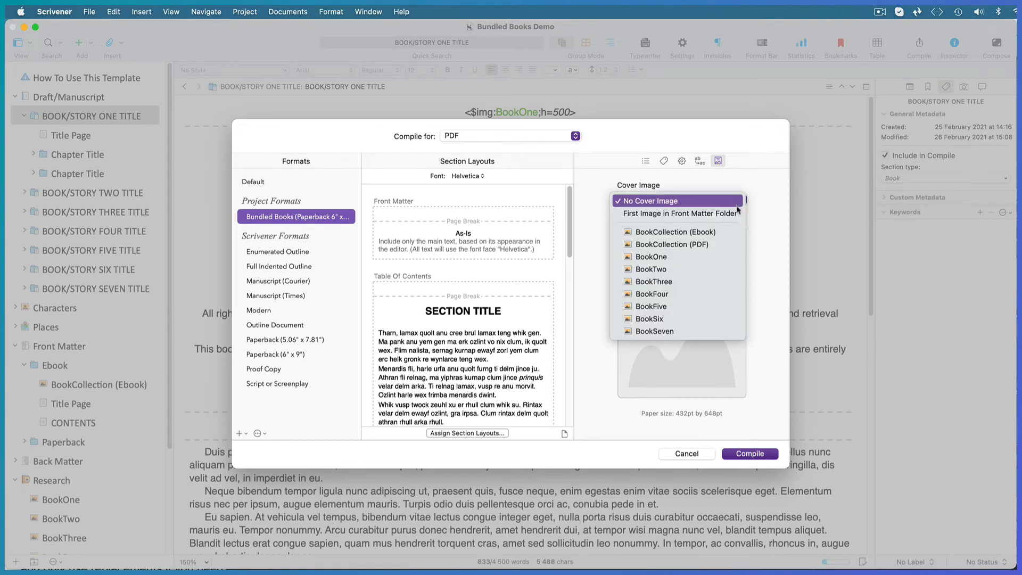
click(722, 245)
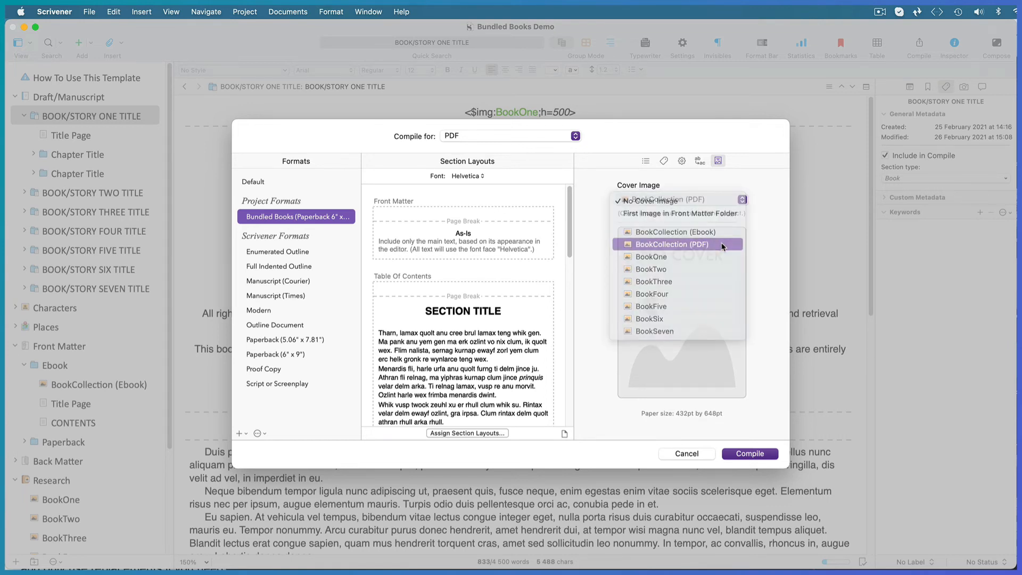
Compile the PDF to the Desktop as Bundled Books Demo.pdf, with opening in Acrobat Reader enabled
click(753, 453)
text(Bundled Book)
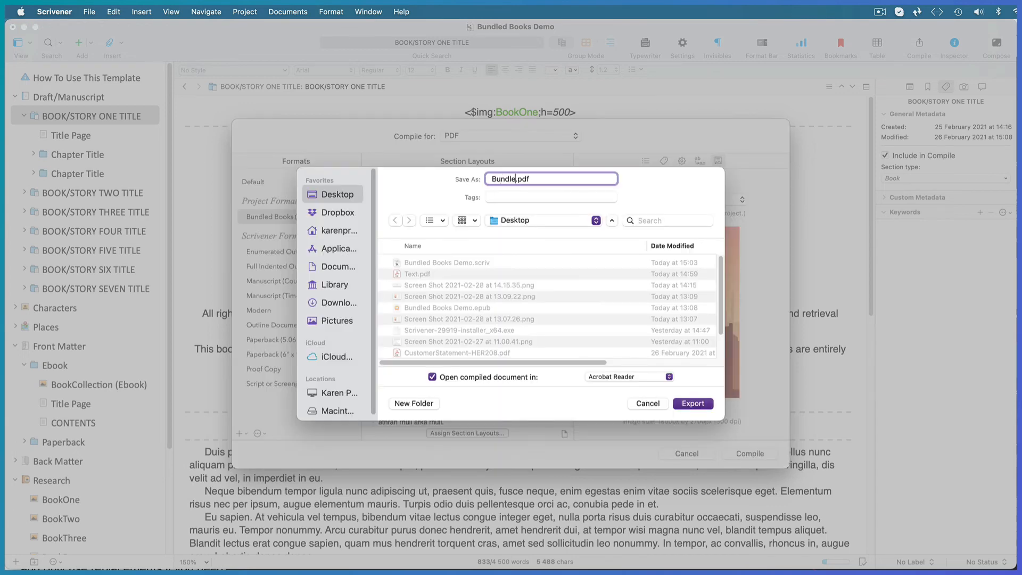
text(s Demo)
click(697, 406)
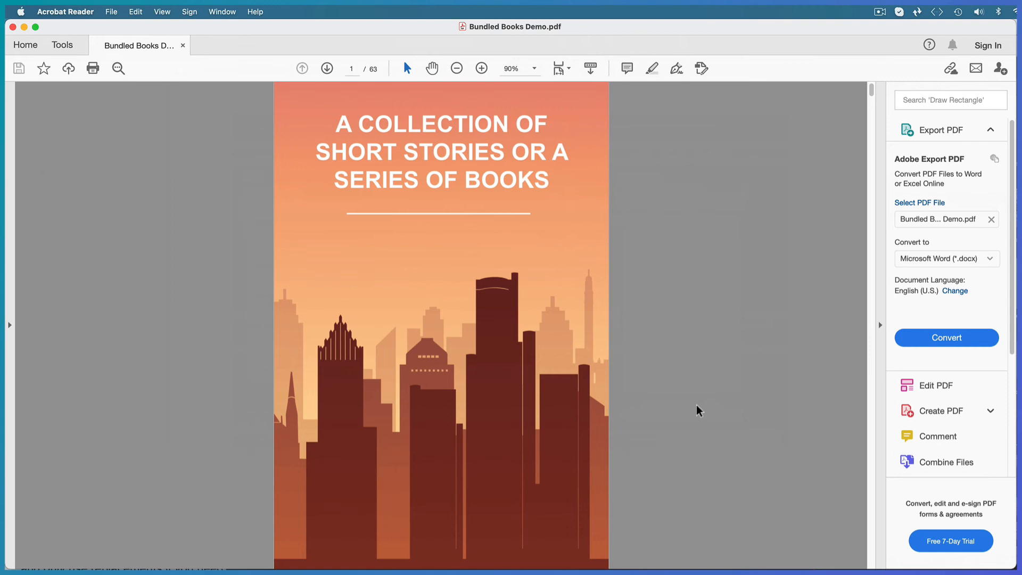
Examine the compiled PDF's title, copyright, dedication, contents, Book One and chapter pages in Acrobat Reader
scroll(698, 410, down, 2)
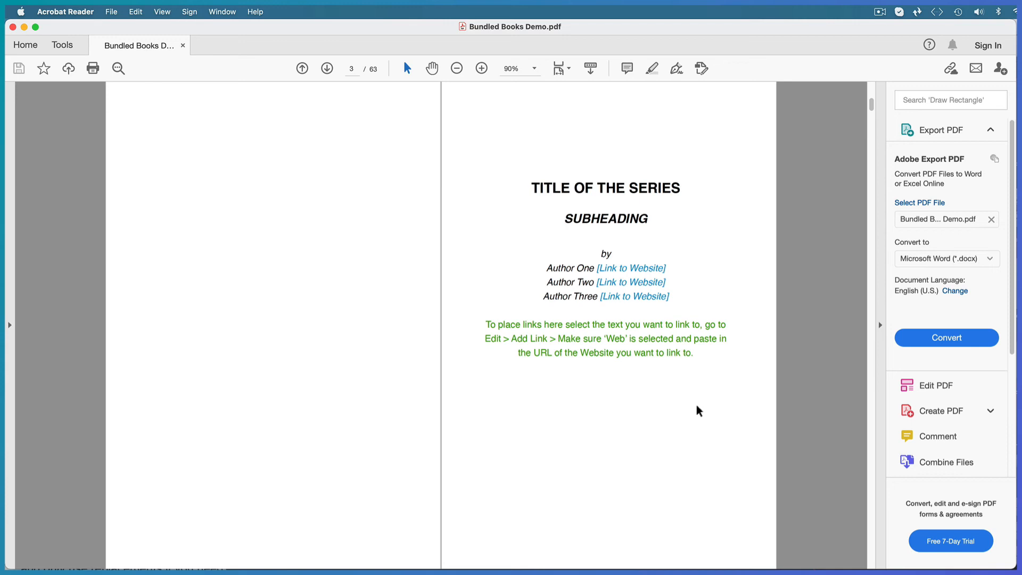
scroll(699, 411, down, 2)
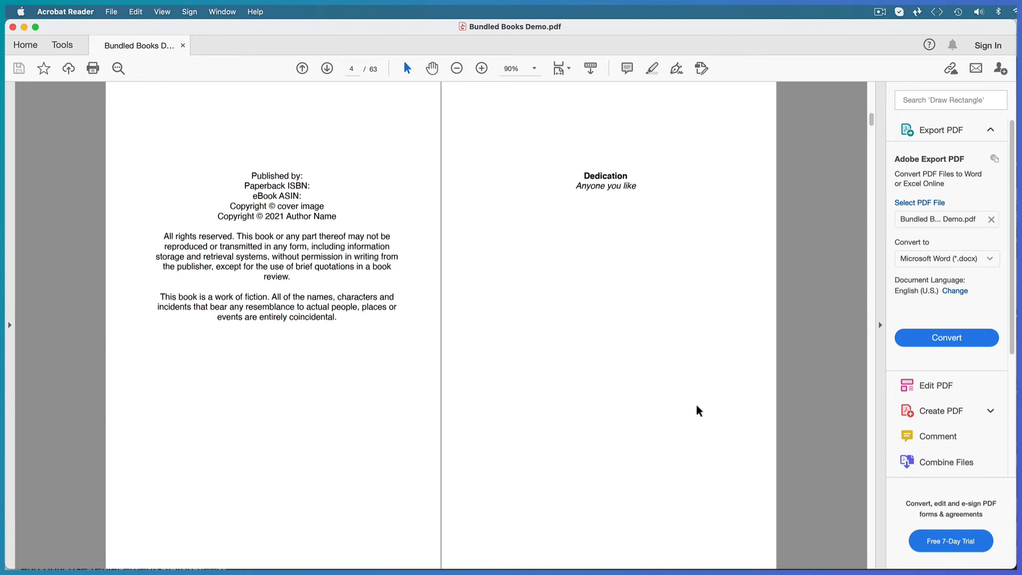
scroll(698, 411, down, 2)
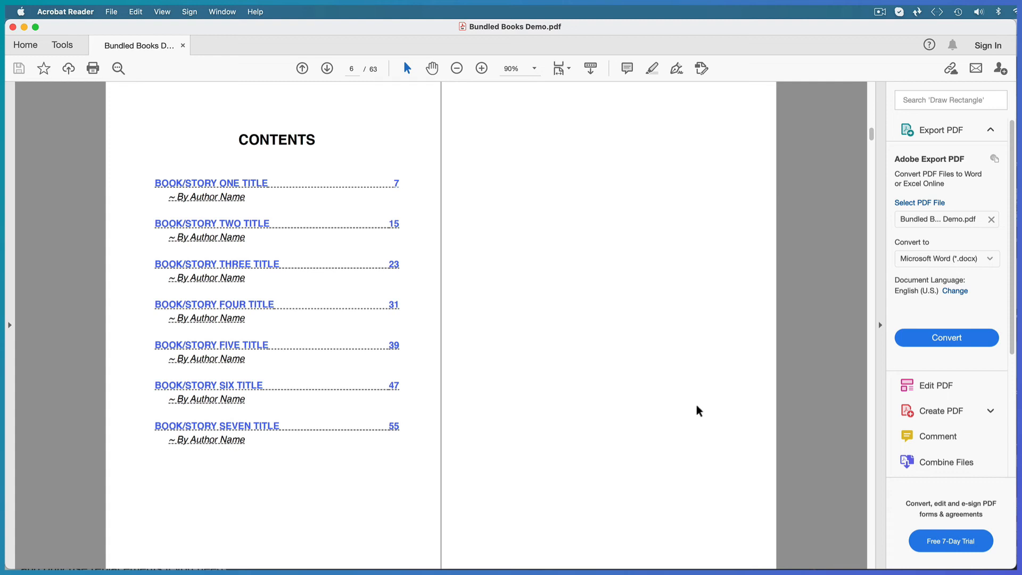
key(Right)
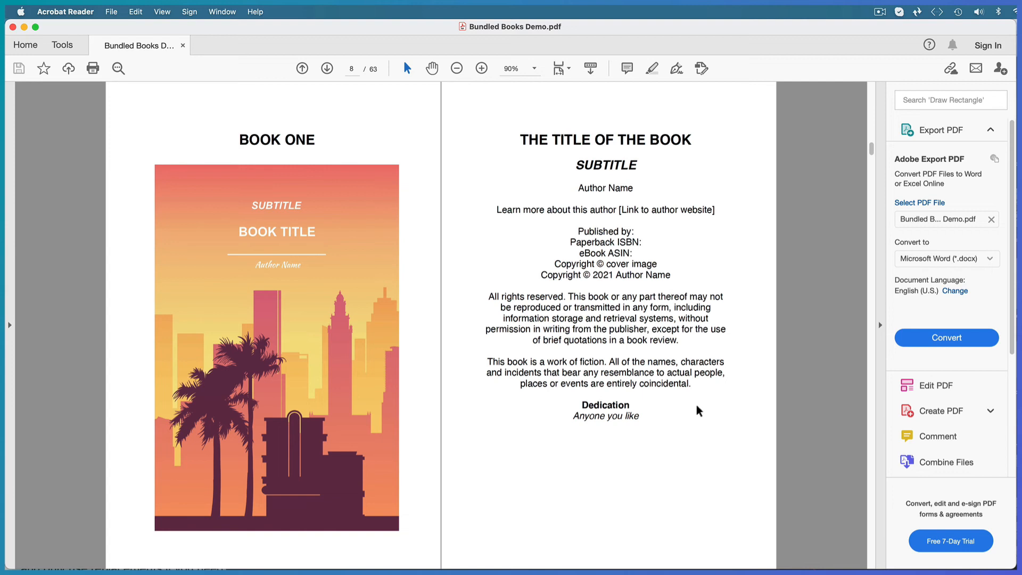
scroll(697, 407, down, 3)
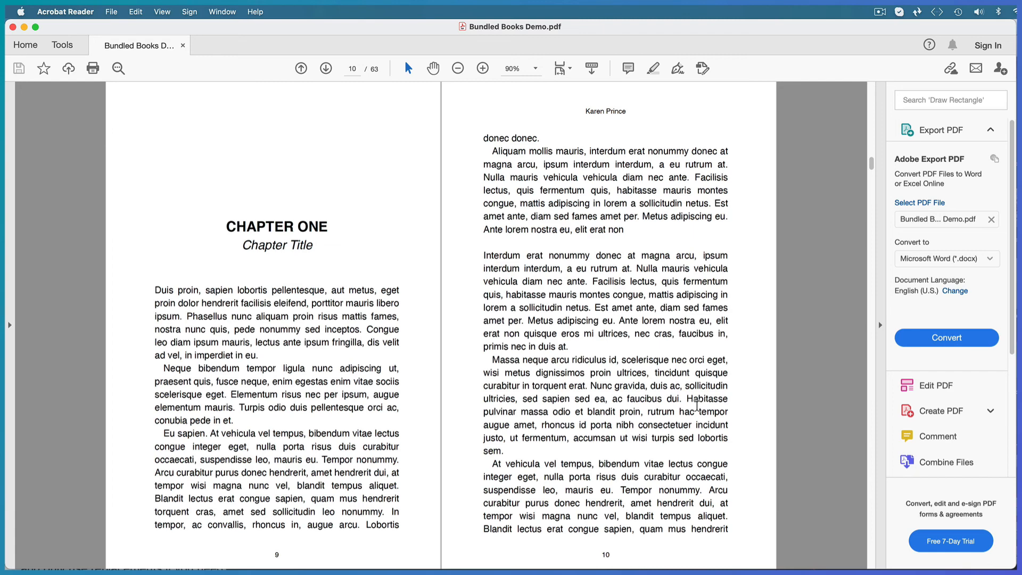
scroll(696, 405, down, 3)
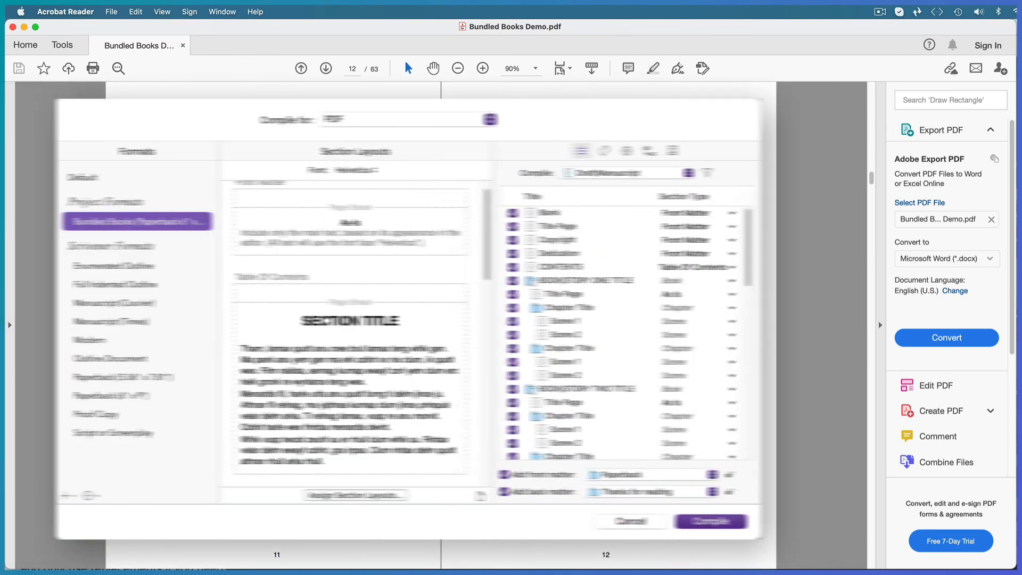
Review the Main Body and Facing Pages header and footer text in the Bundled Books paperback format's page settings, and save the format
click(118, 496)
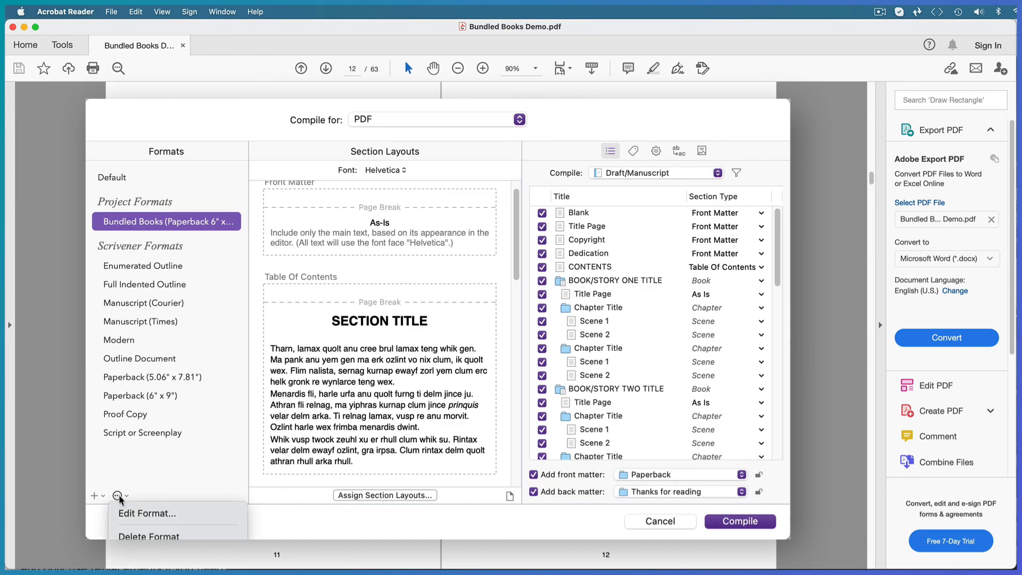
click(129, 512)
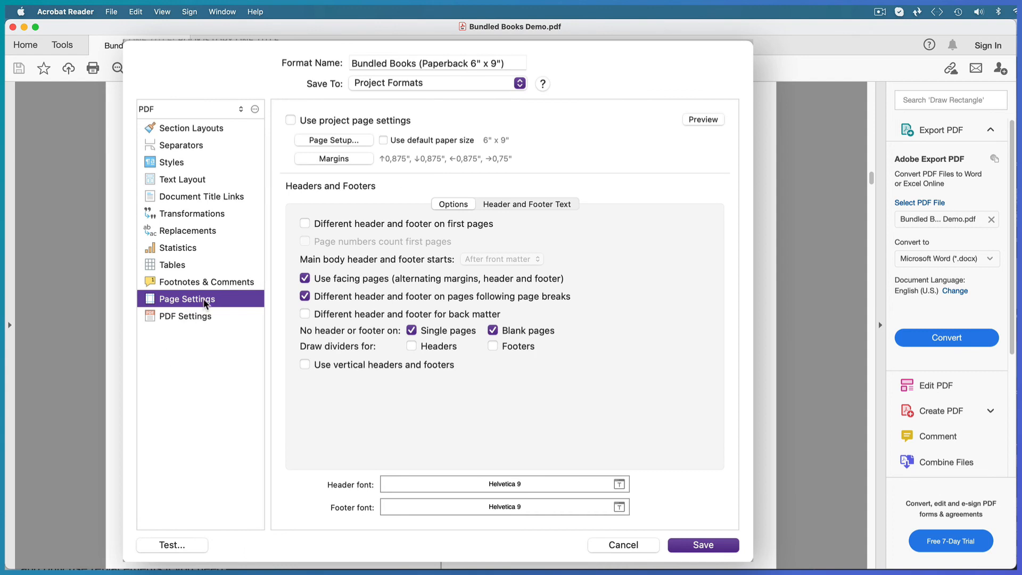
click(538, 202)
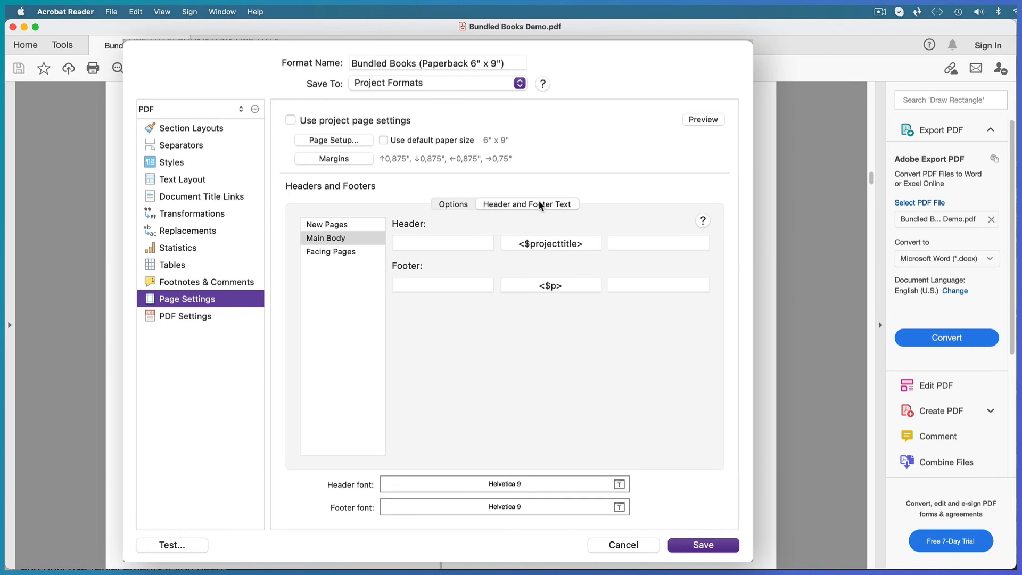
click(359, 238)
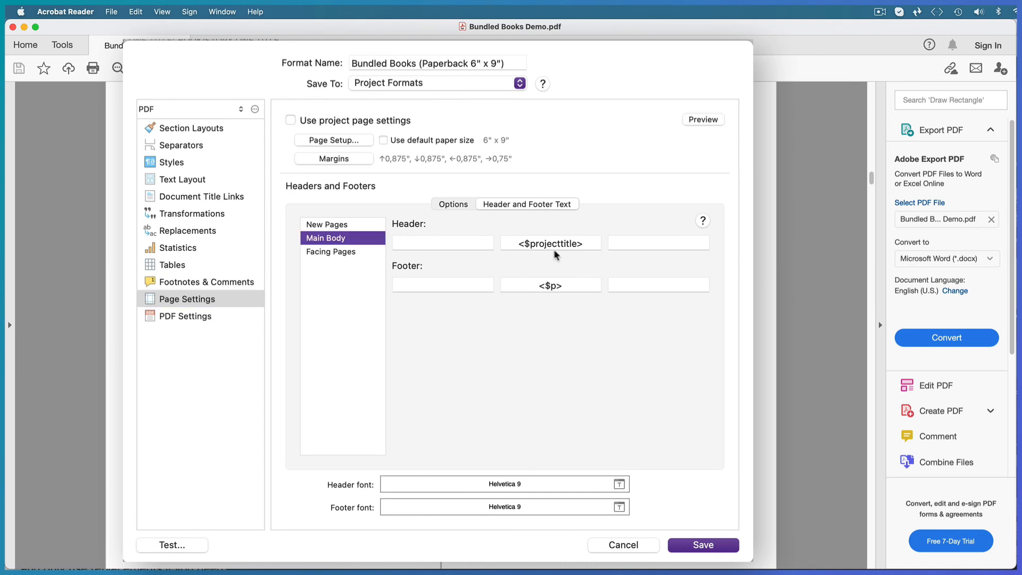
click(341, 251)
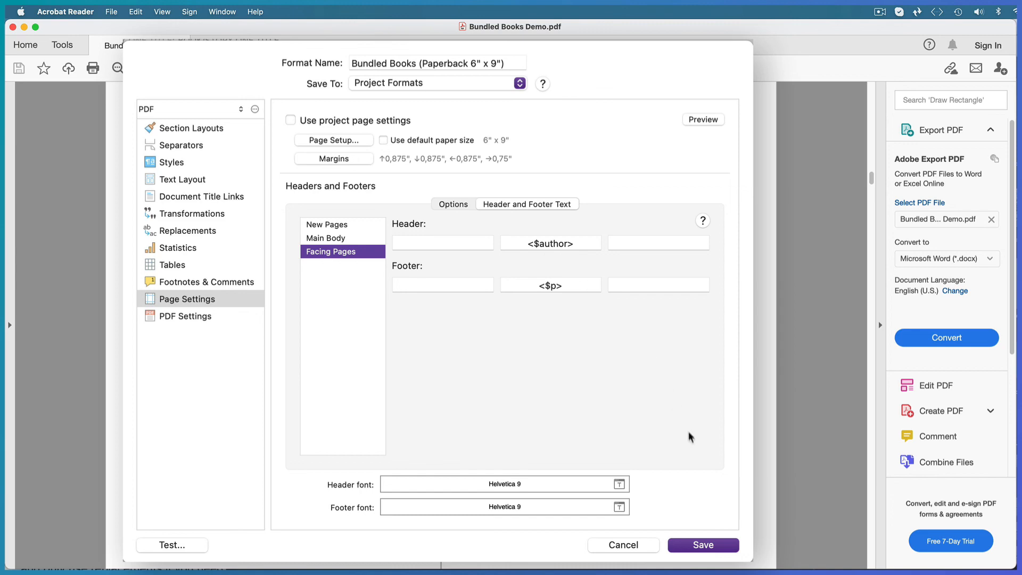
click(702, 544)
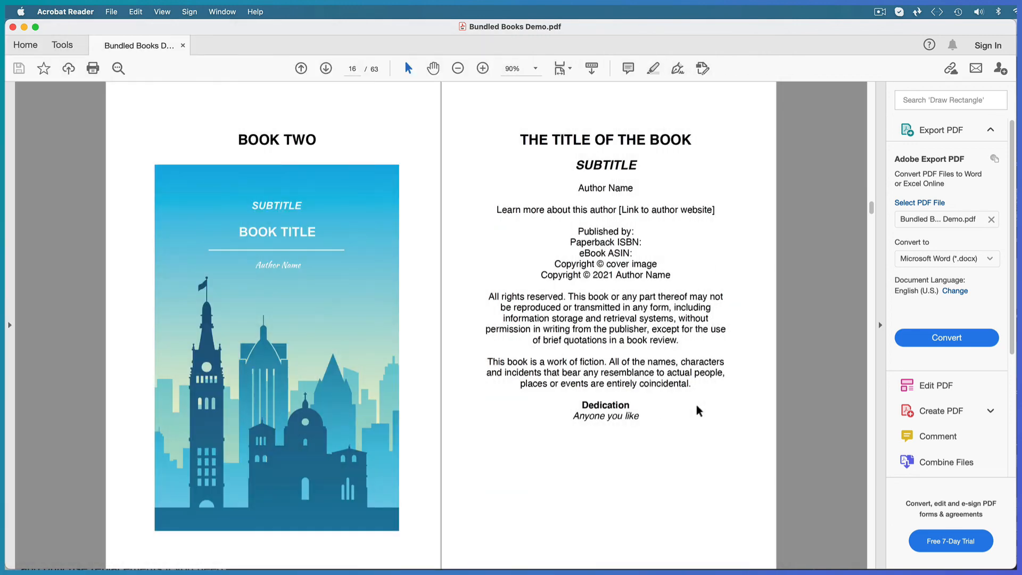
Examine Book Two's title, copyright and Chapter One pages in the compiled PDF in Acrobat Reader
scroll(699, 410, down, 2)
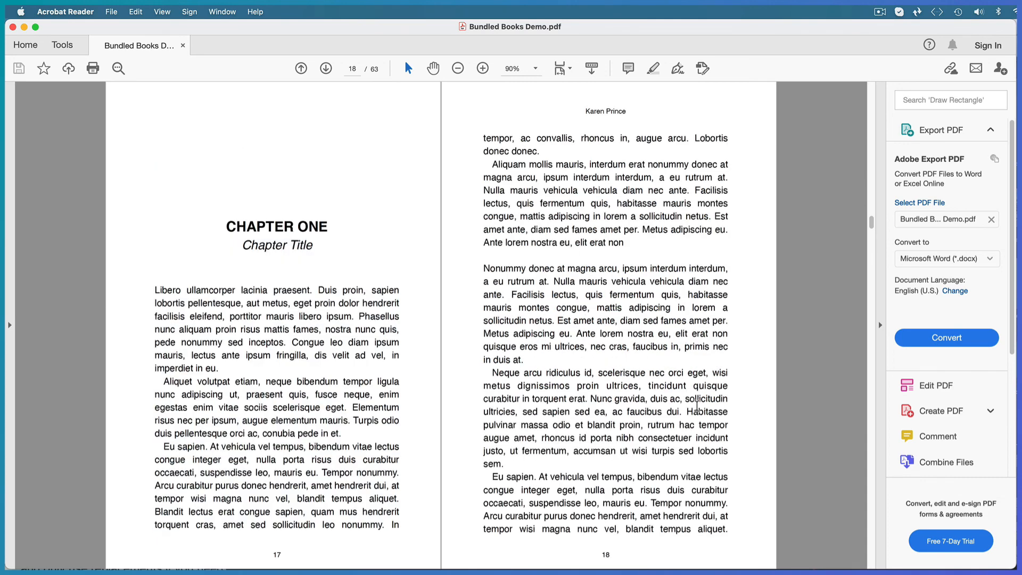